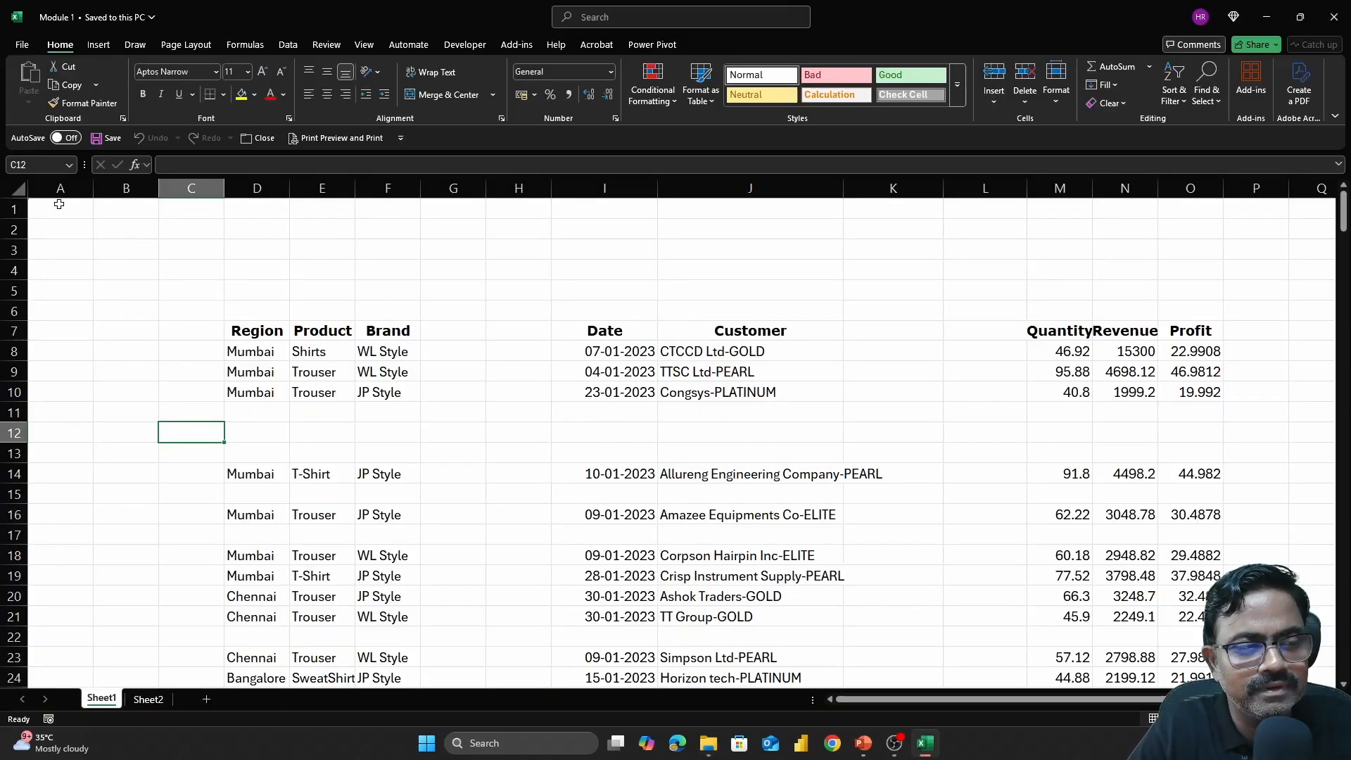
Inspect the blank rows above and the blank columns beside the data on Sheet1
left_click(13, 209)
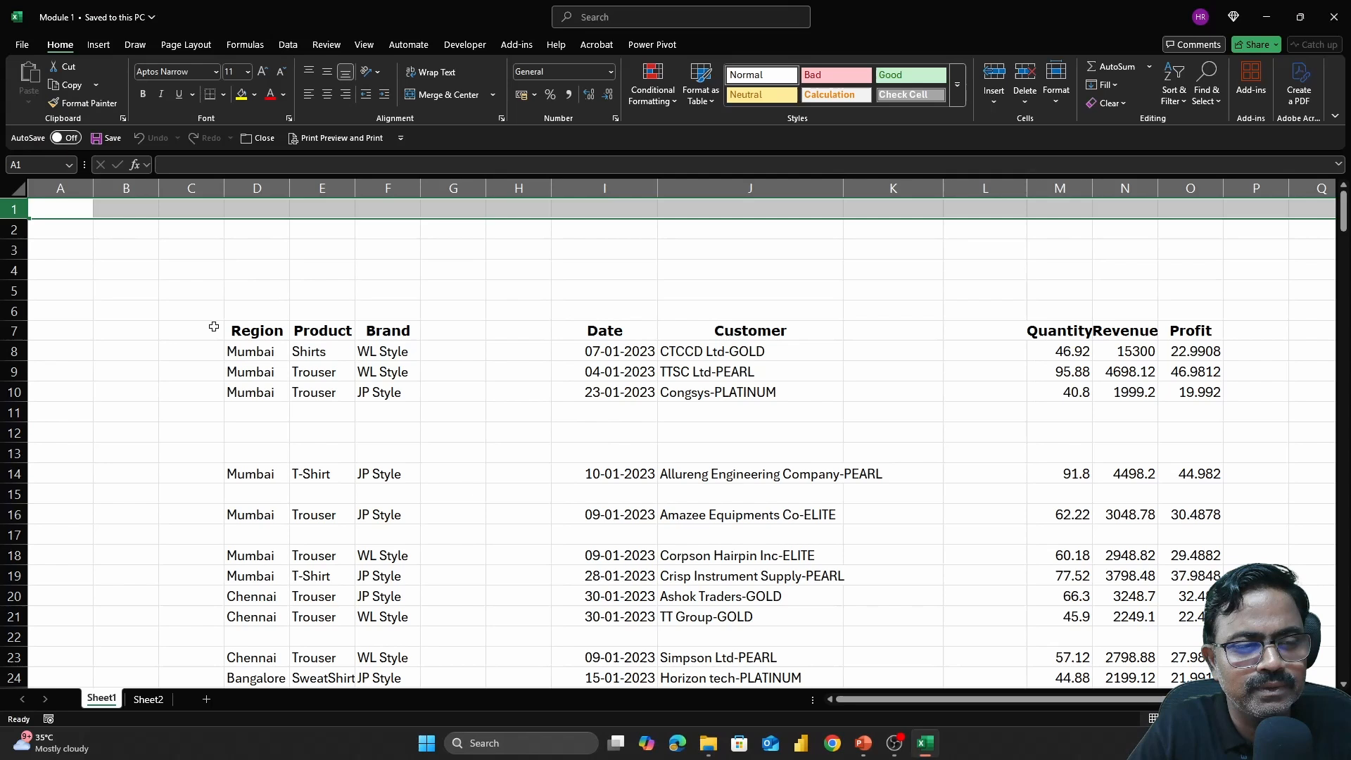
left_click(345, 304)
left_click_drag(220, 205, 225, 331)
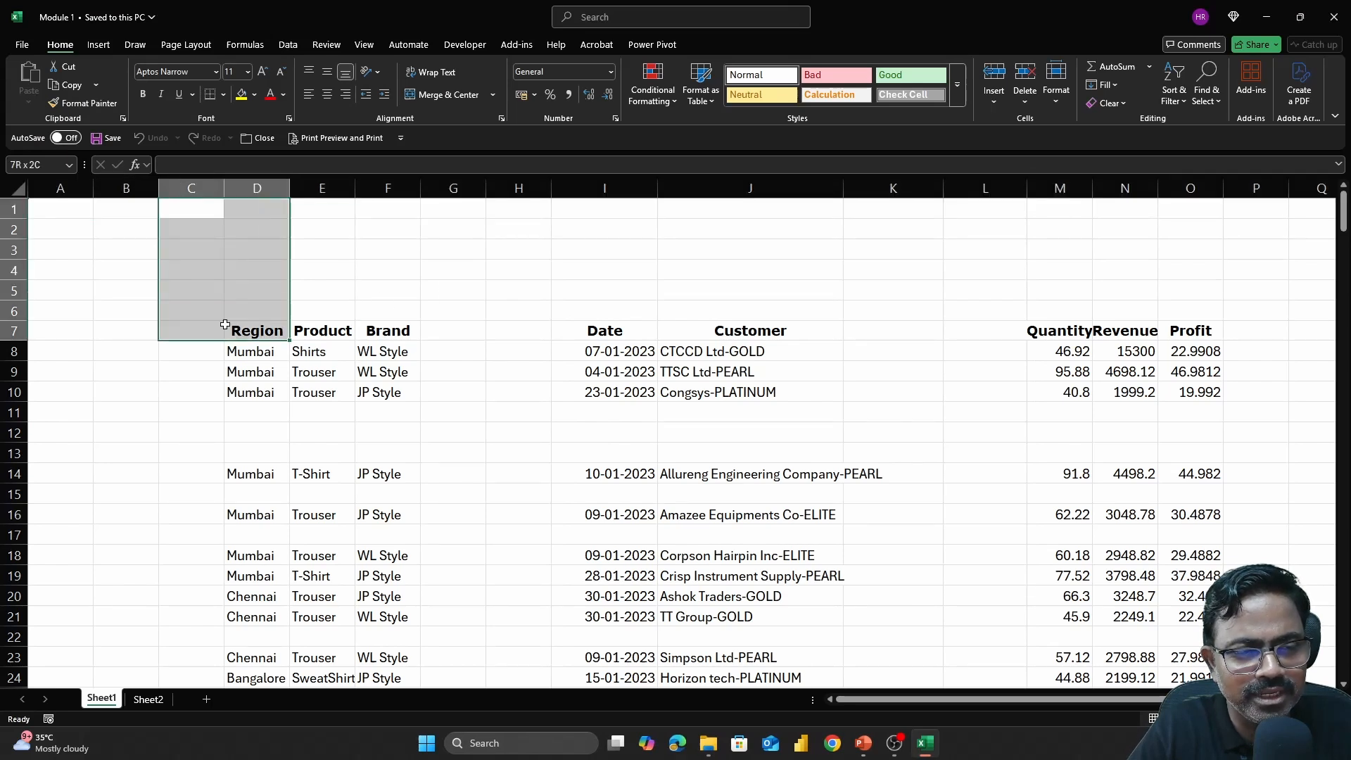
left_click(108, 368)
left_click(62, 189)
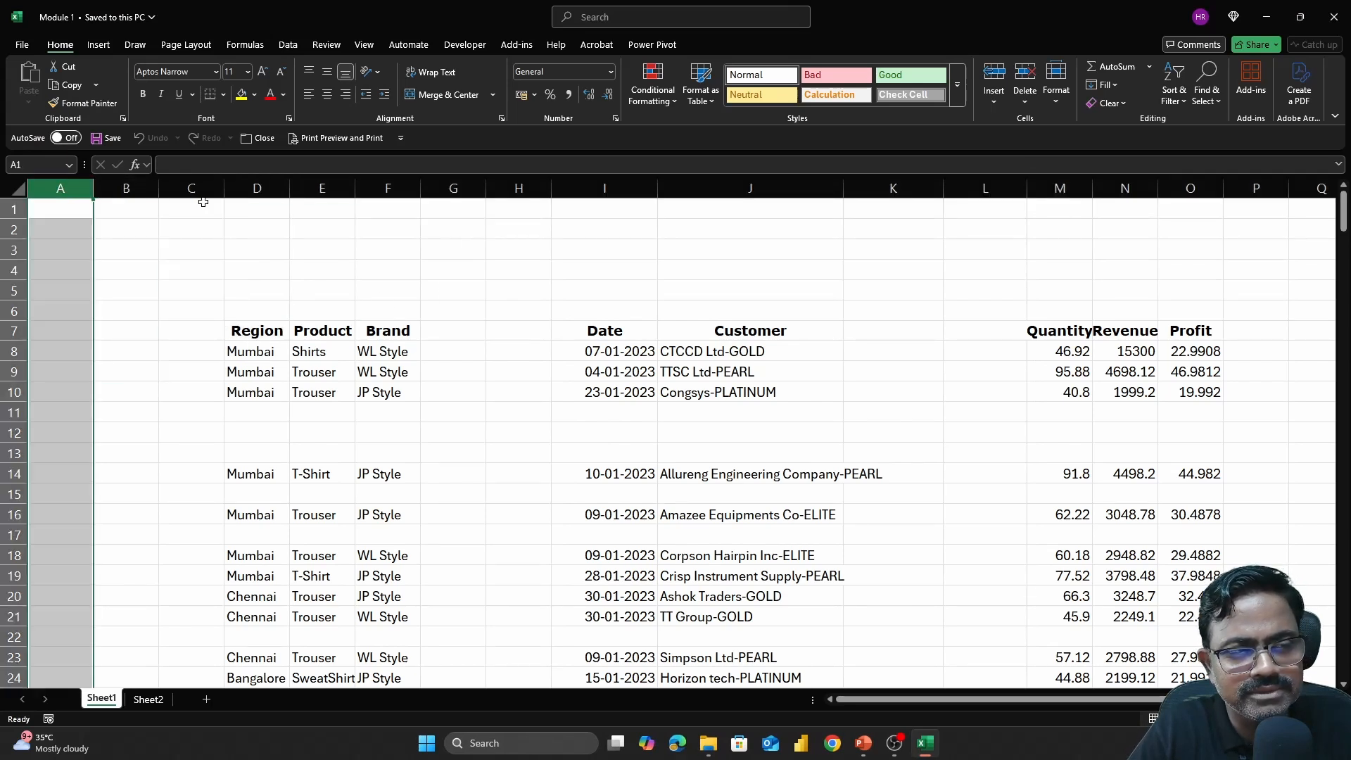
left_click(203, 201)
left_click(504, 232)
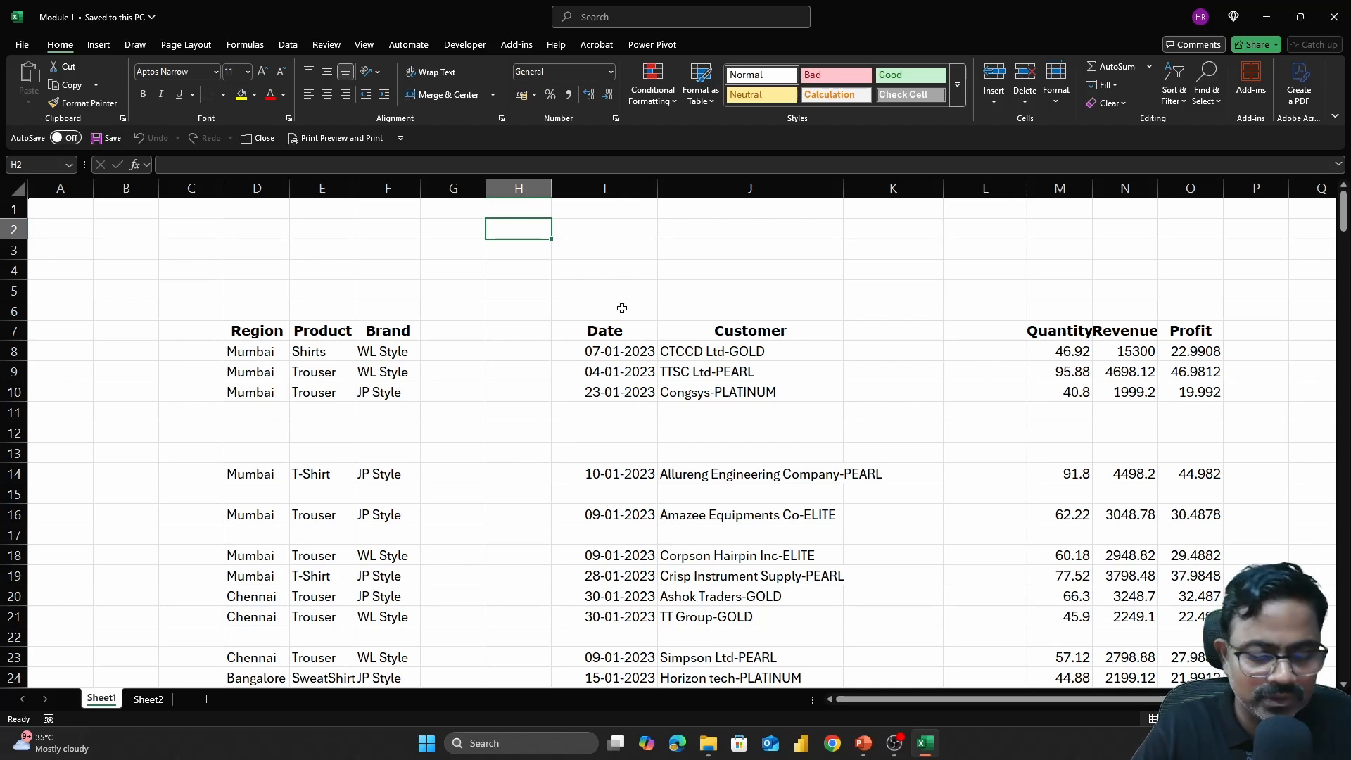
Create a new blank workbook
key("ctrl+n")
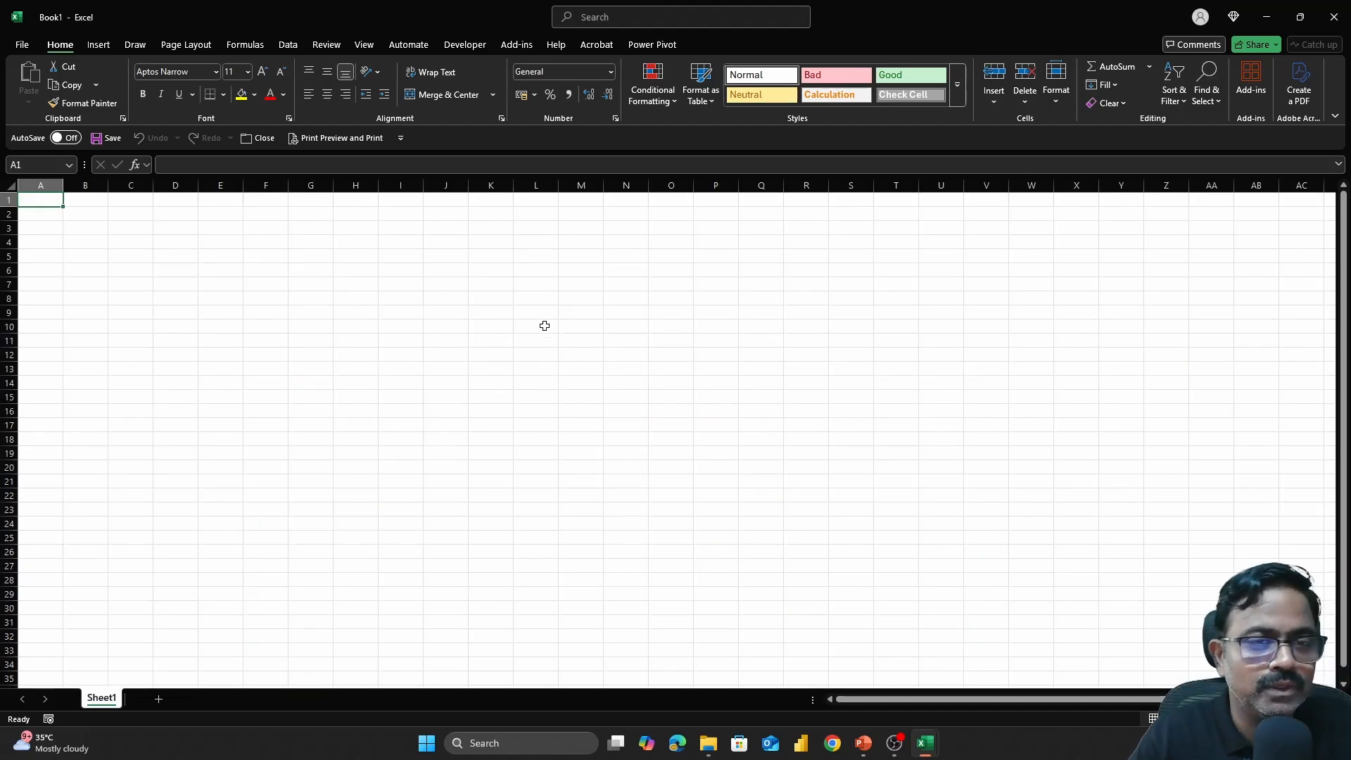
key("ctrl+w")
key("ctrl+n")
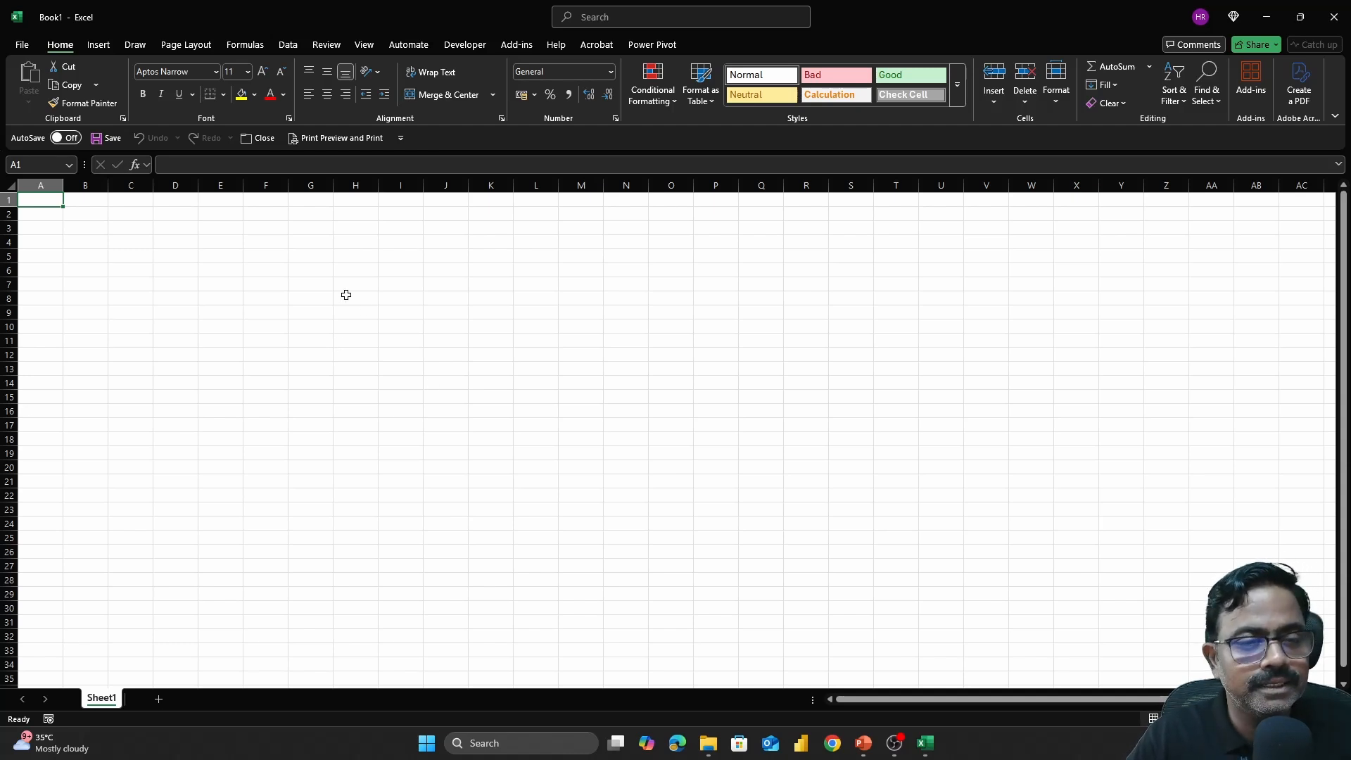
key("alt+Tab")
key("alt+Tab")
key("alt+Tab")
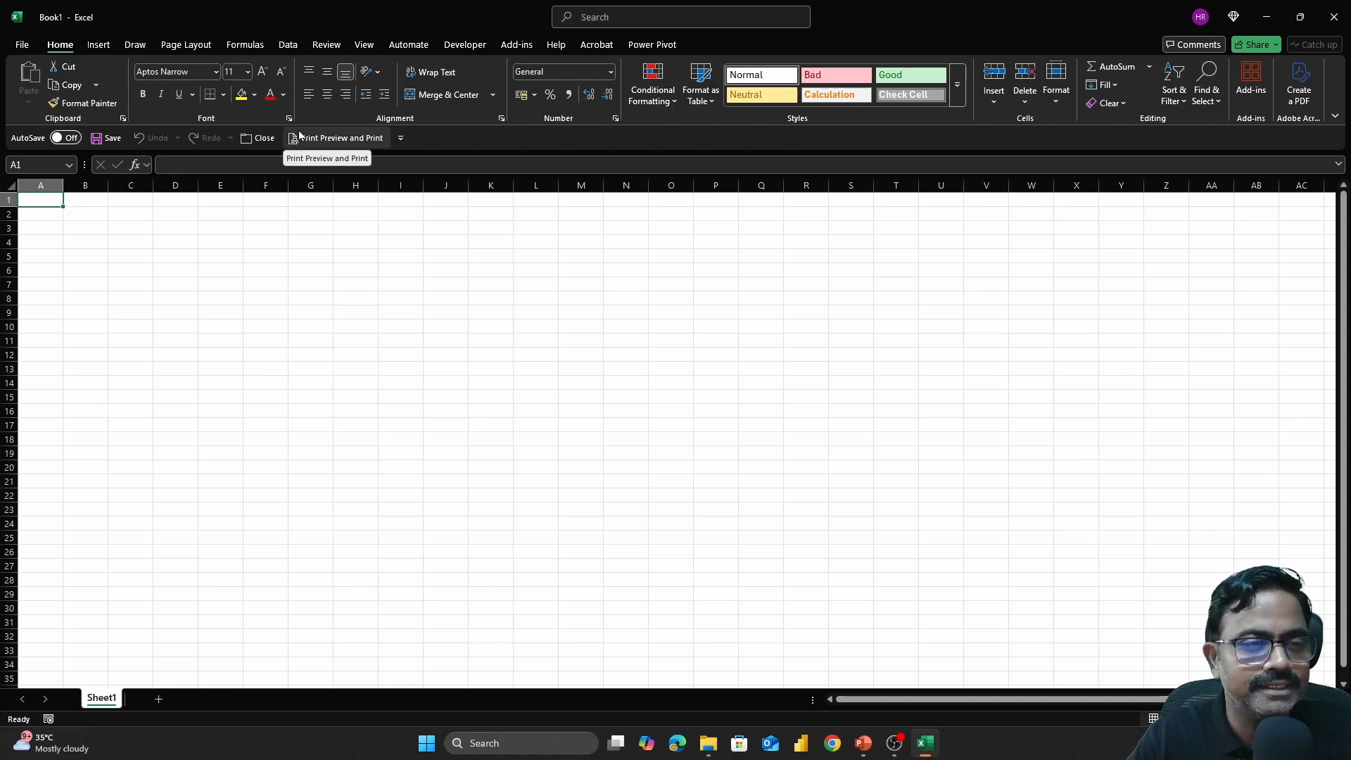
Launch the Power Query Editor from the new workbook
left_click(290, 45)
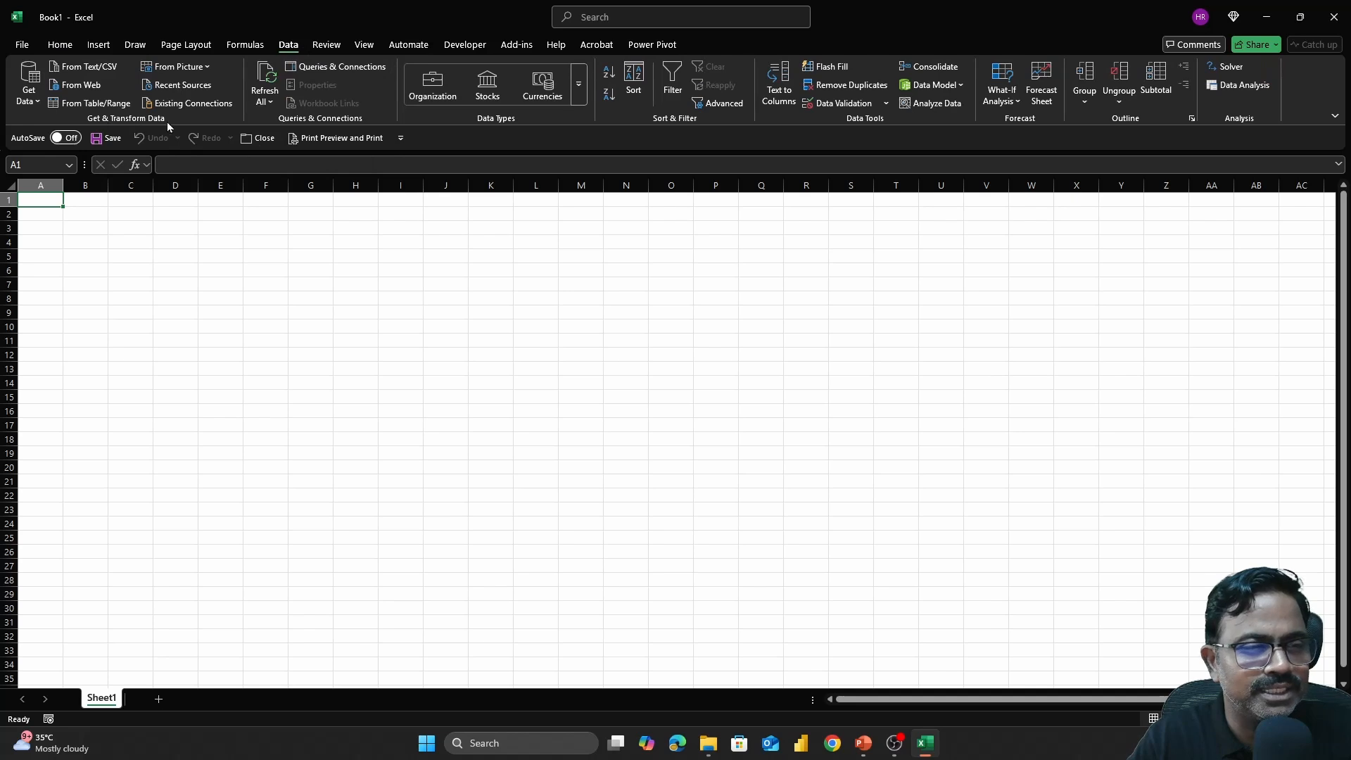
left_click(31, 101)
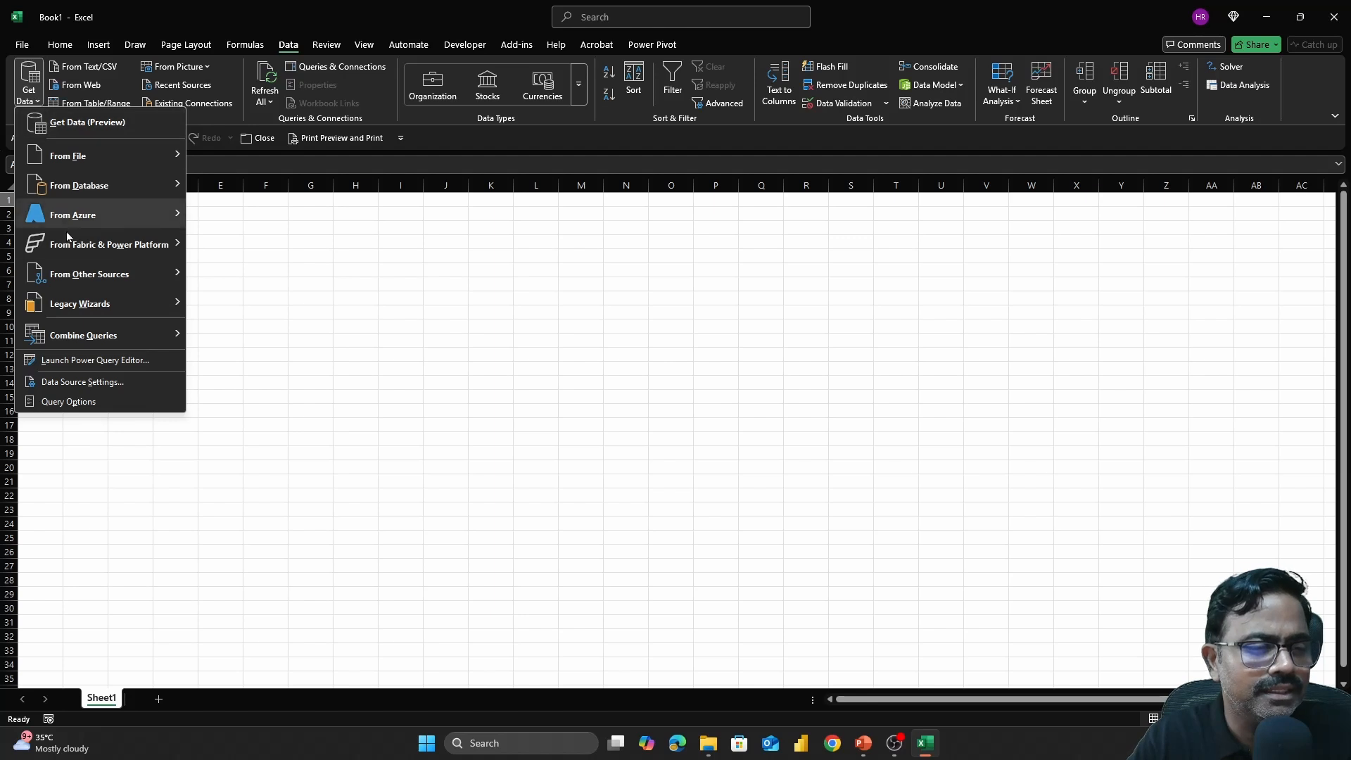
left_click(104, 360)
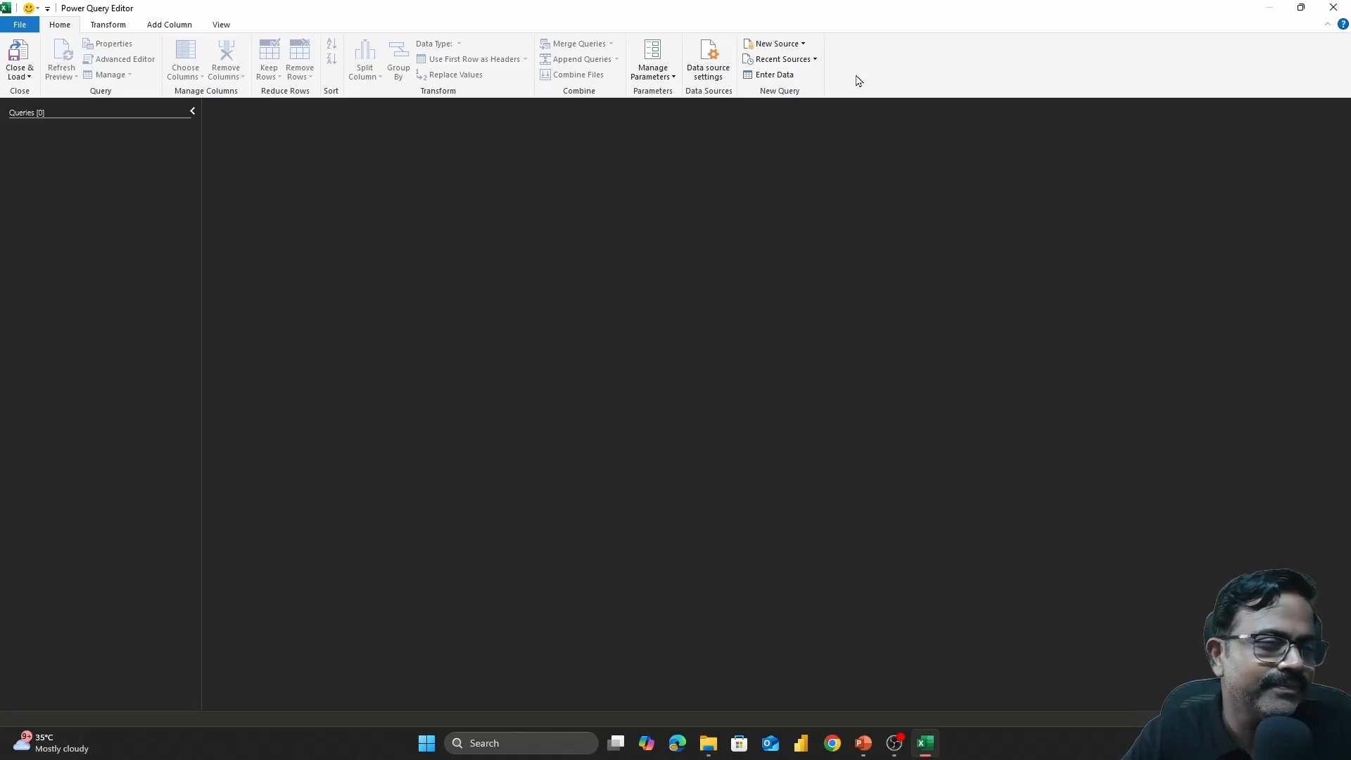
Examine the Power Query Editor's commands for managing queries, transforming data, adding columns and changing the view
left_click(94, 28)
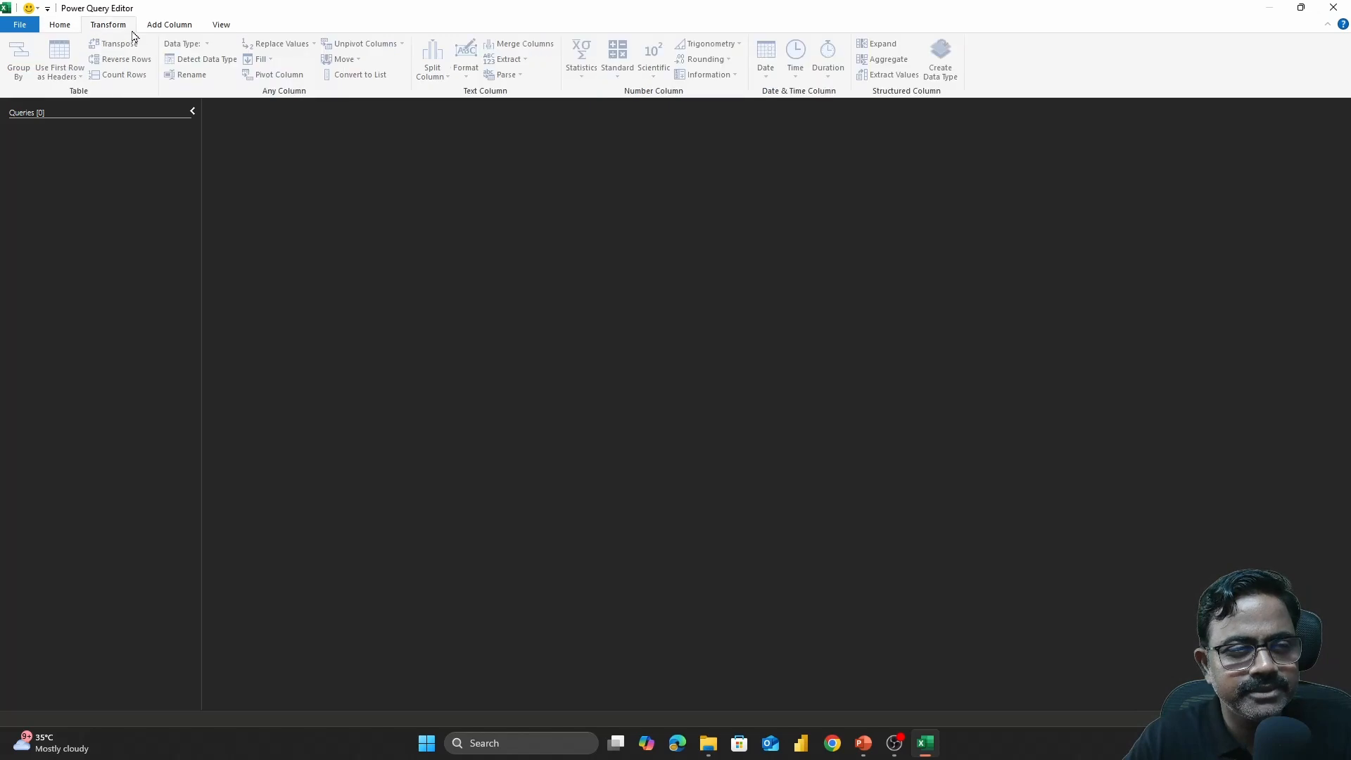
left_click(159, 31)
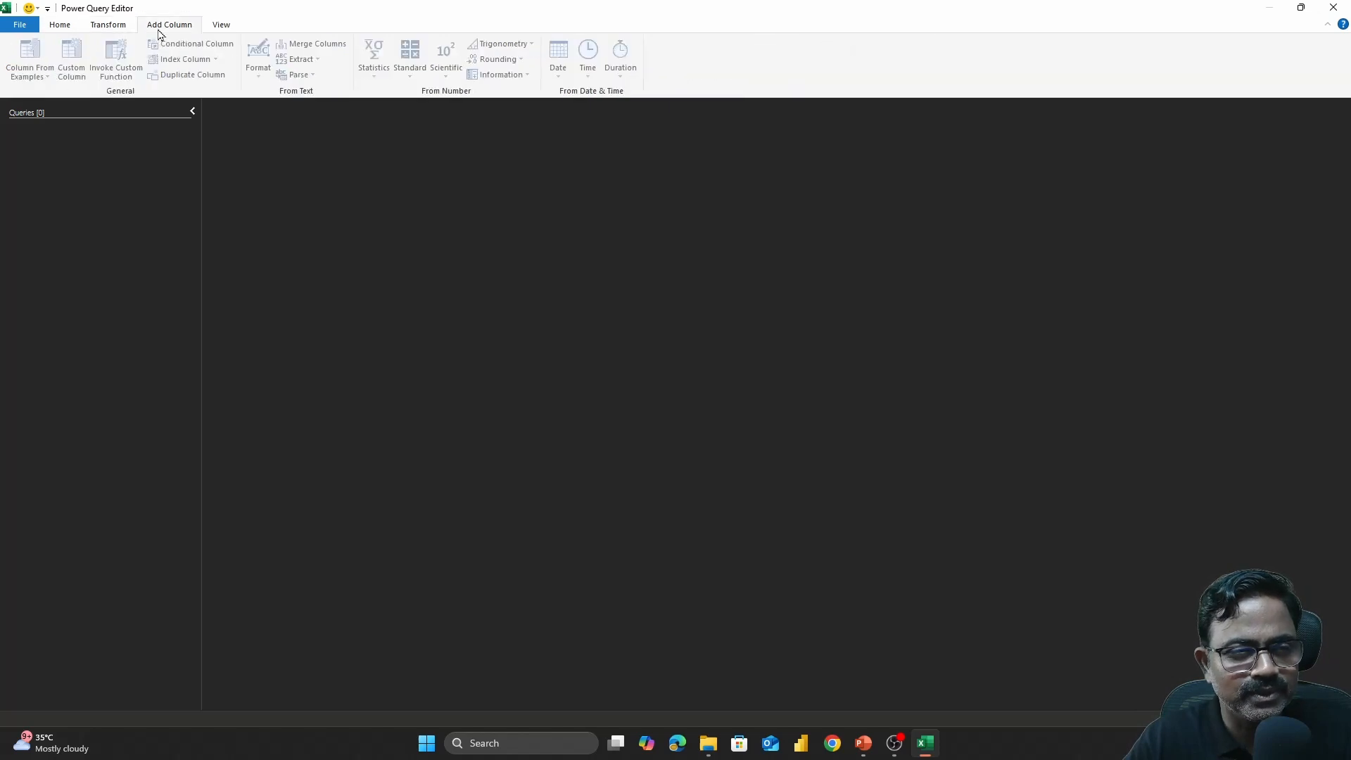
left_click(67, 30)
left_click(101, 30)
left_click(160, 31)
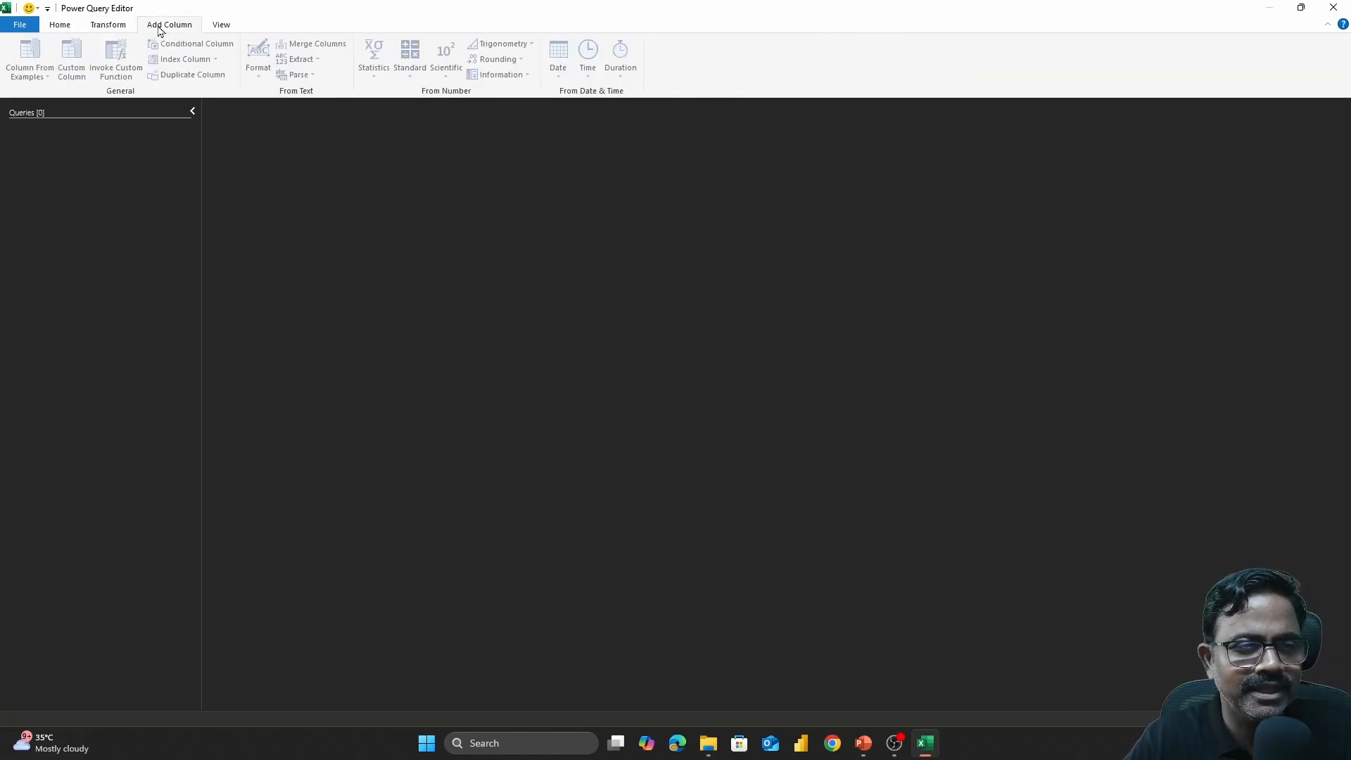
left_click(214, 28)
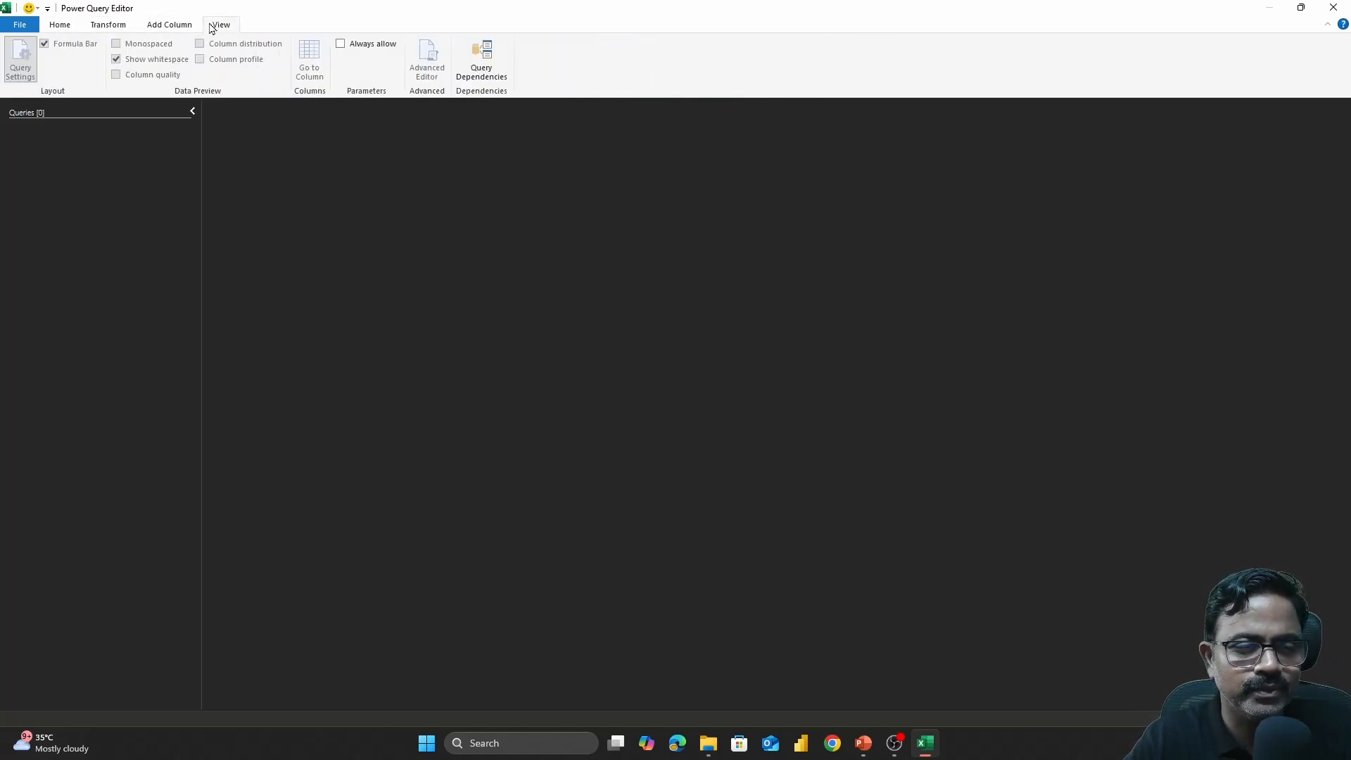
left_click(69, 29)
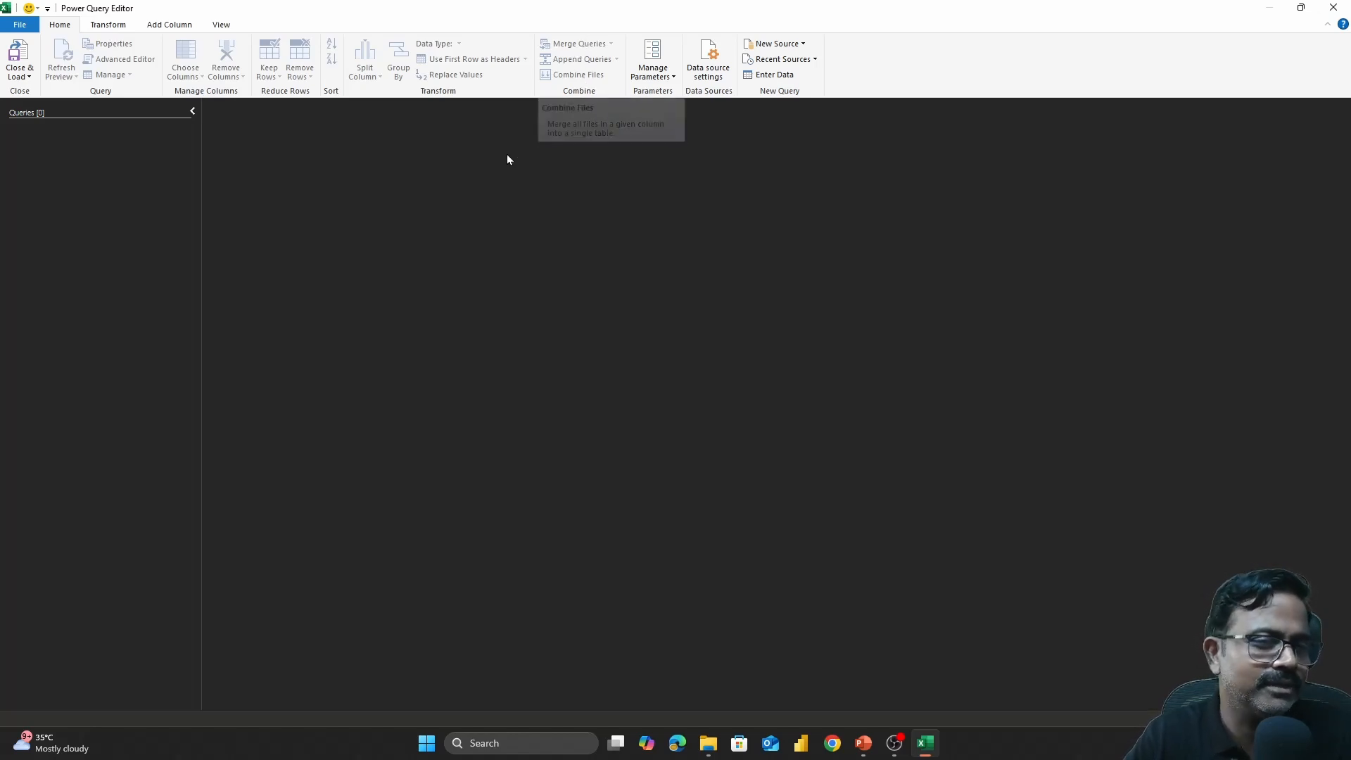
left_click(108, 25)
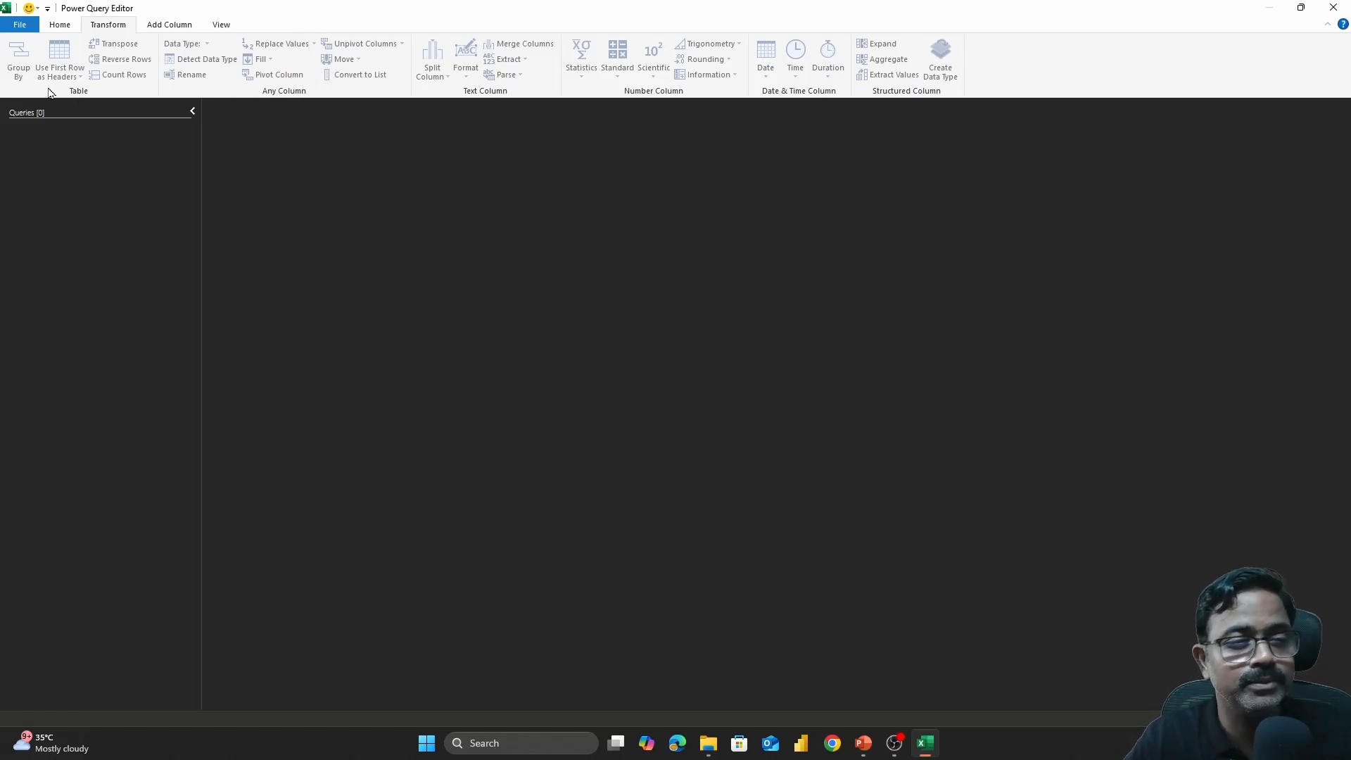
left_click(170, 26)
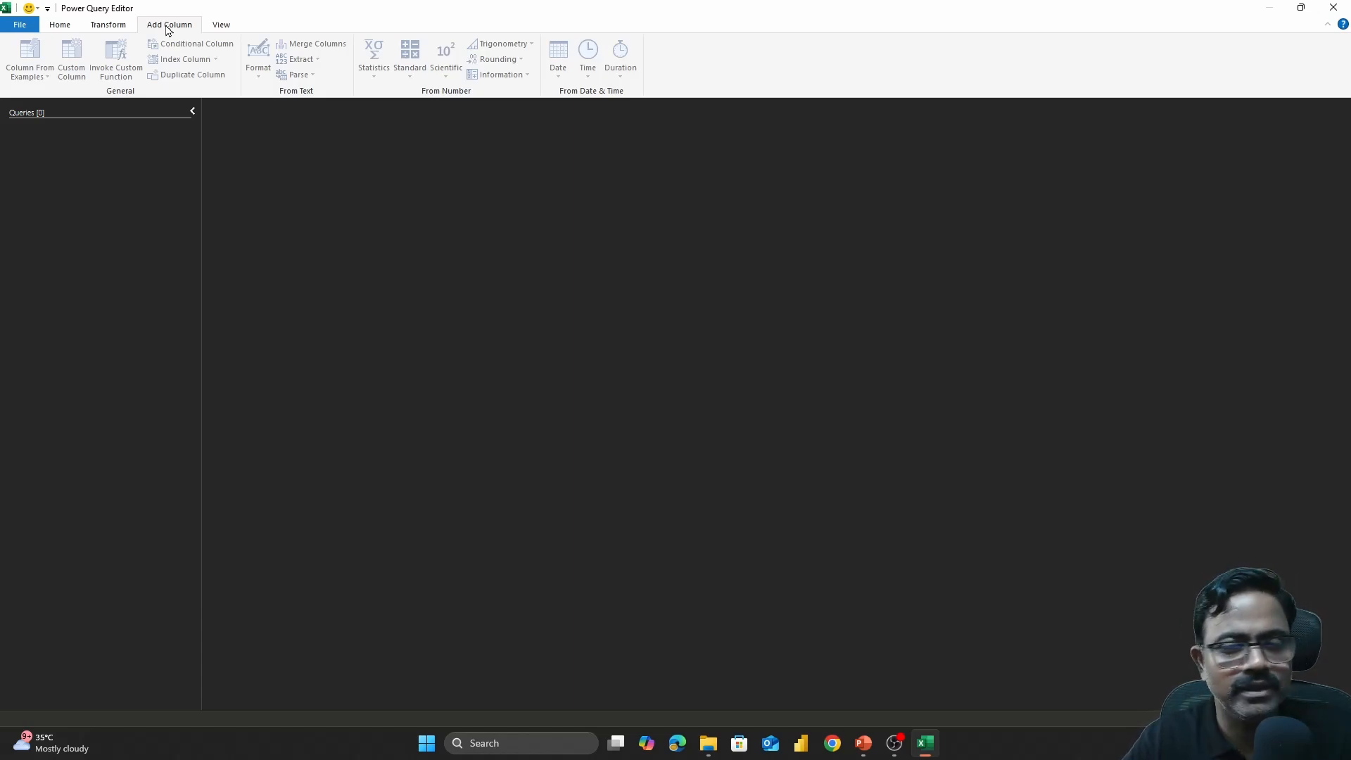
left_click(218, 25)
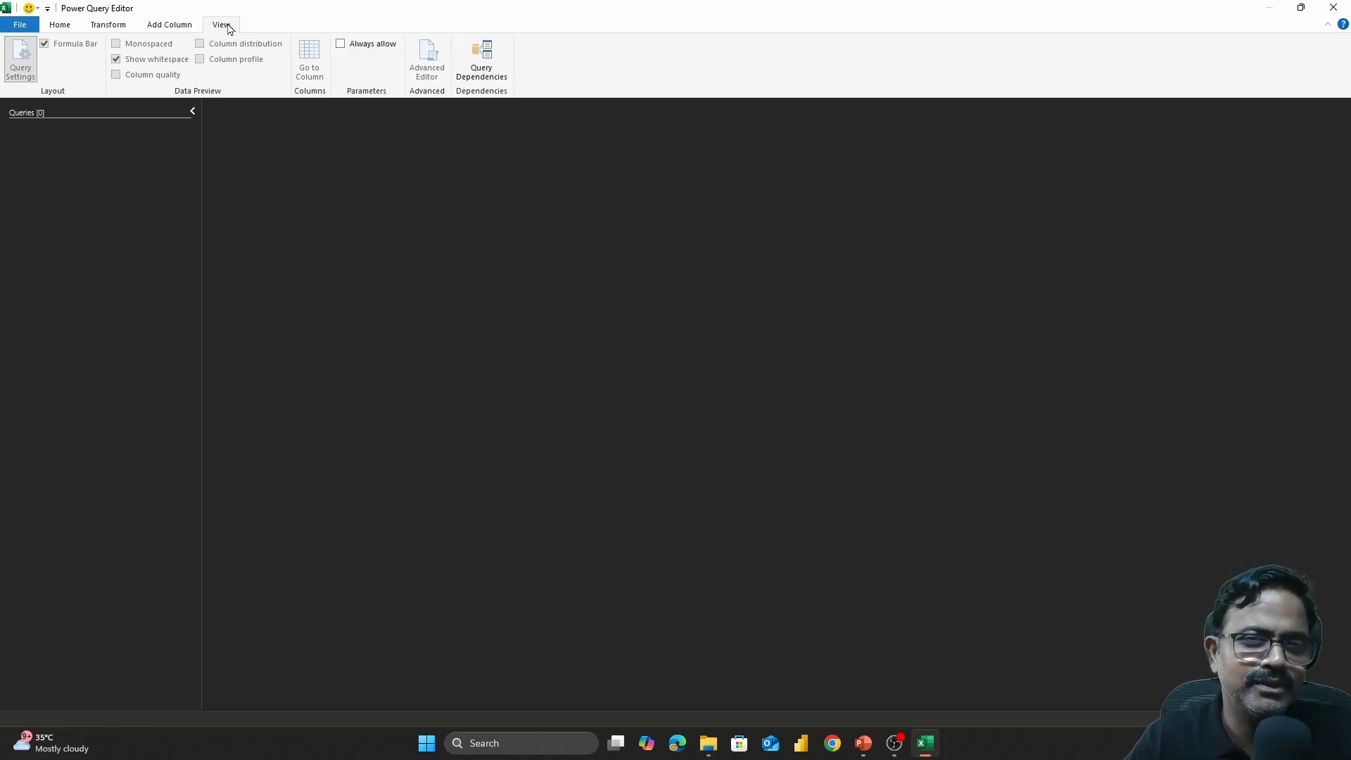
Add the Excel workbook Module 1 from the My Data folder in Downloads as a new source
left_click(59, 33)
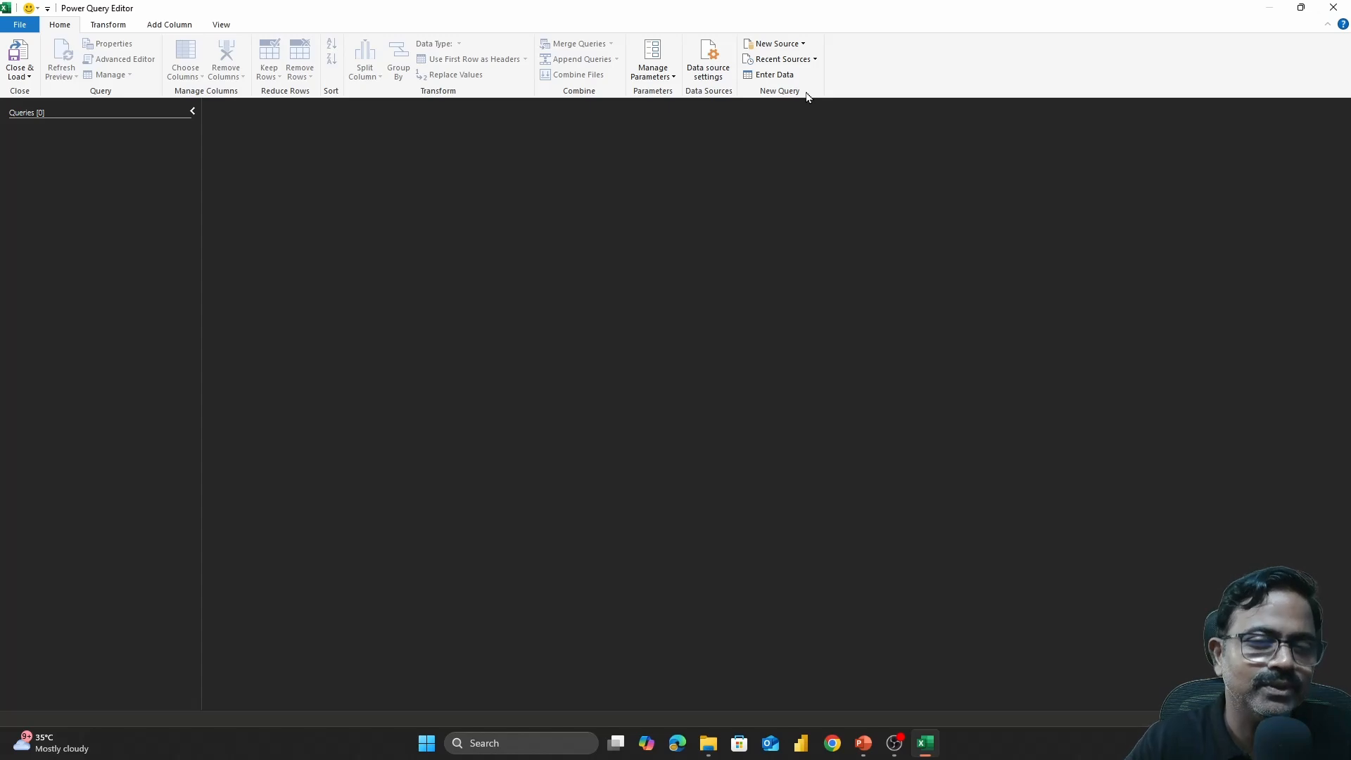
left_click(804, 45)
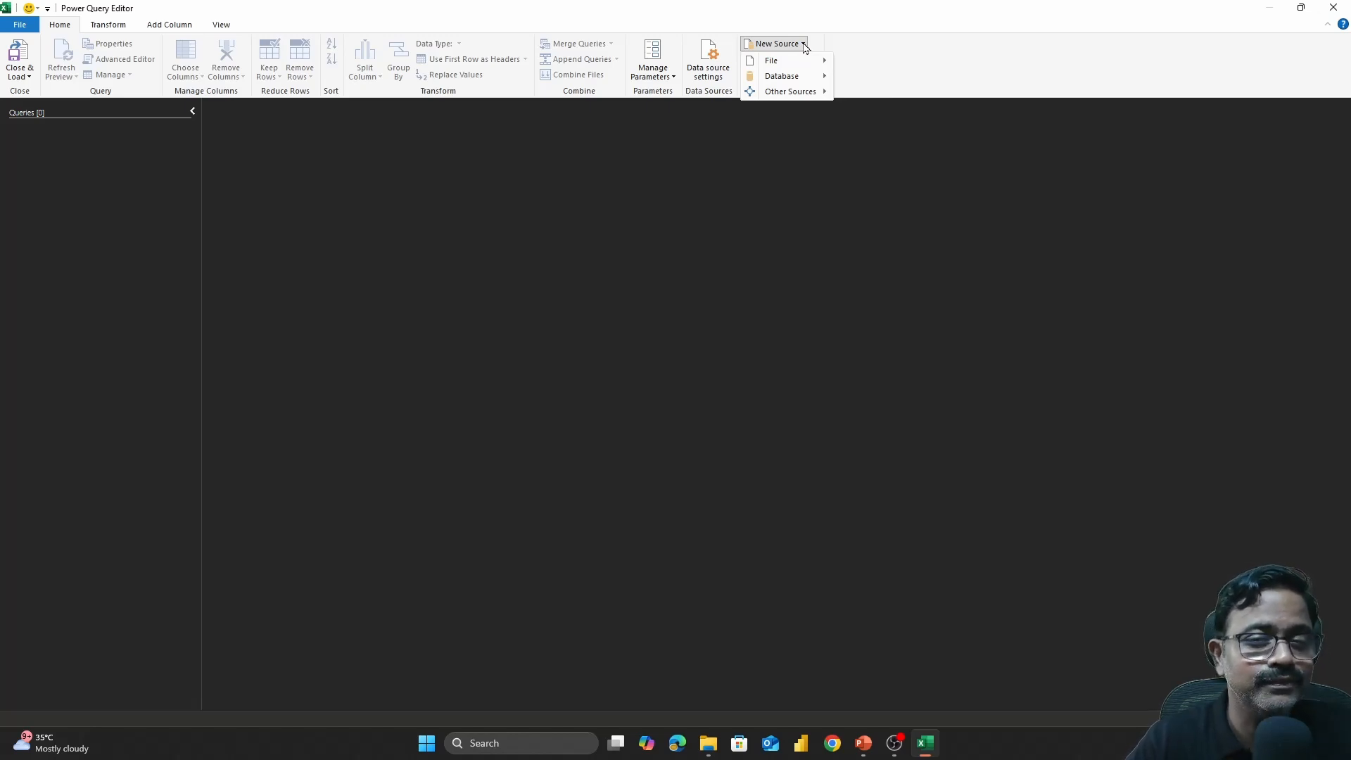
mouse_move(795, 92)
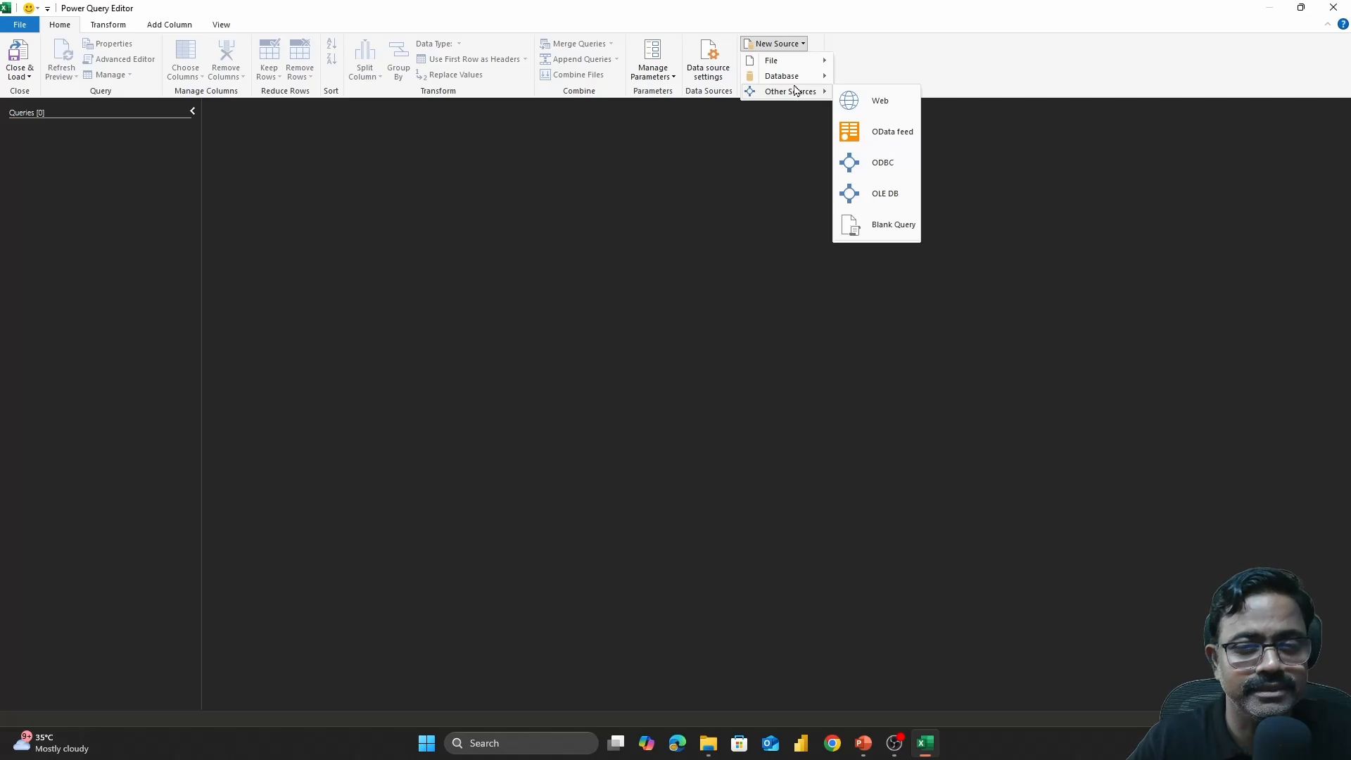
mouse_move(807, 66)
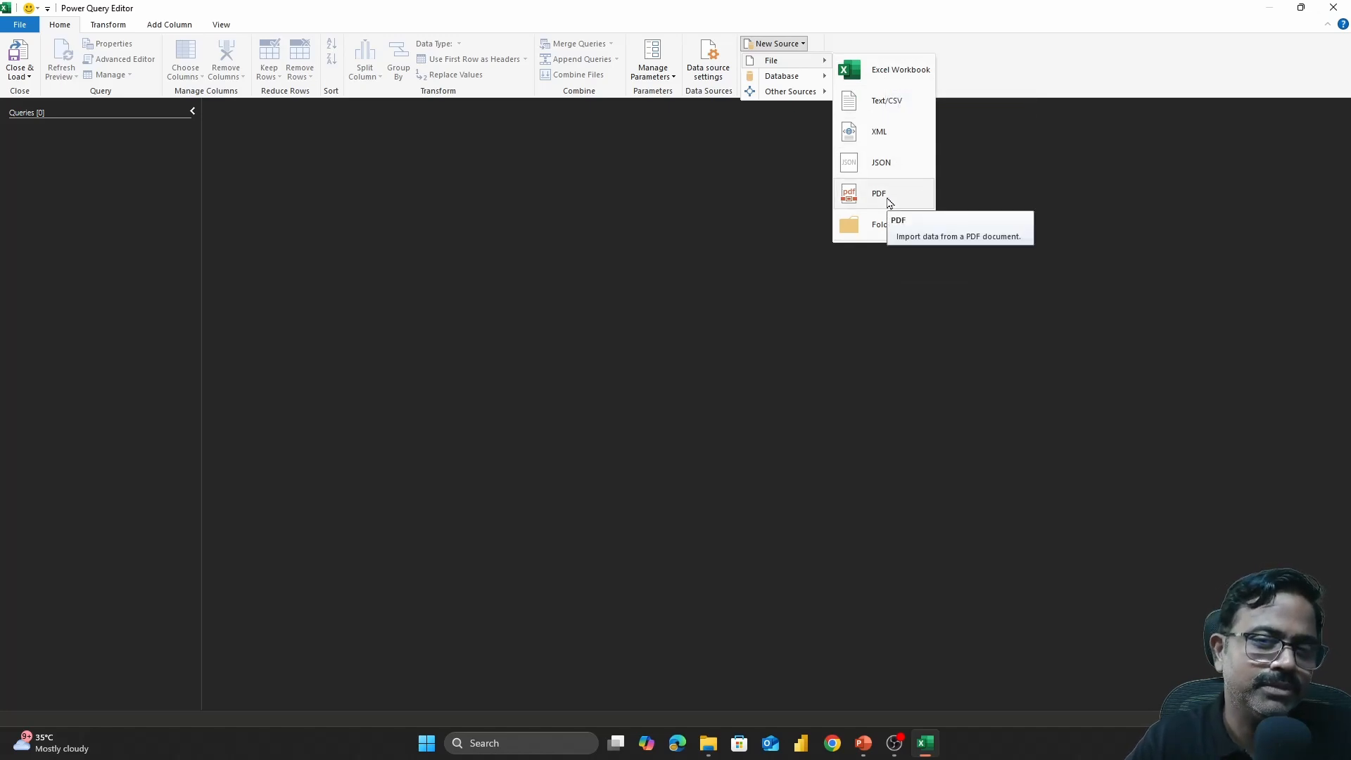
left_click(911, 79)
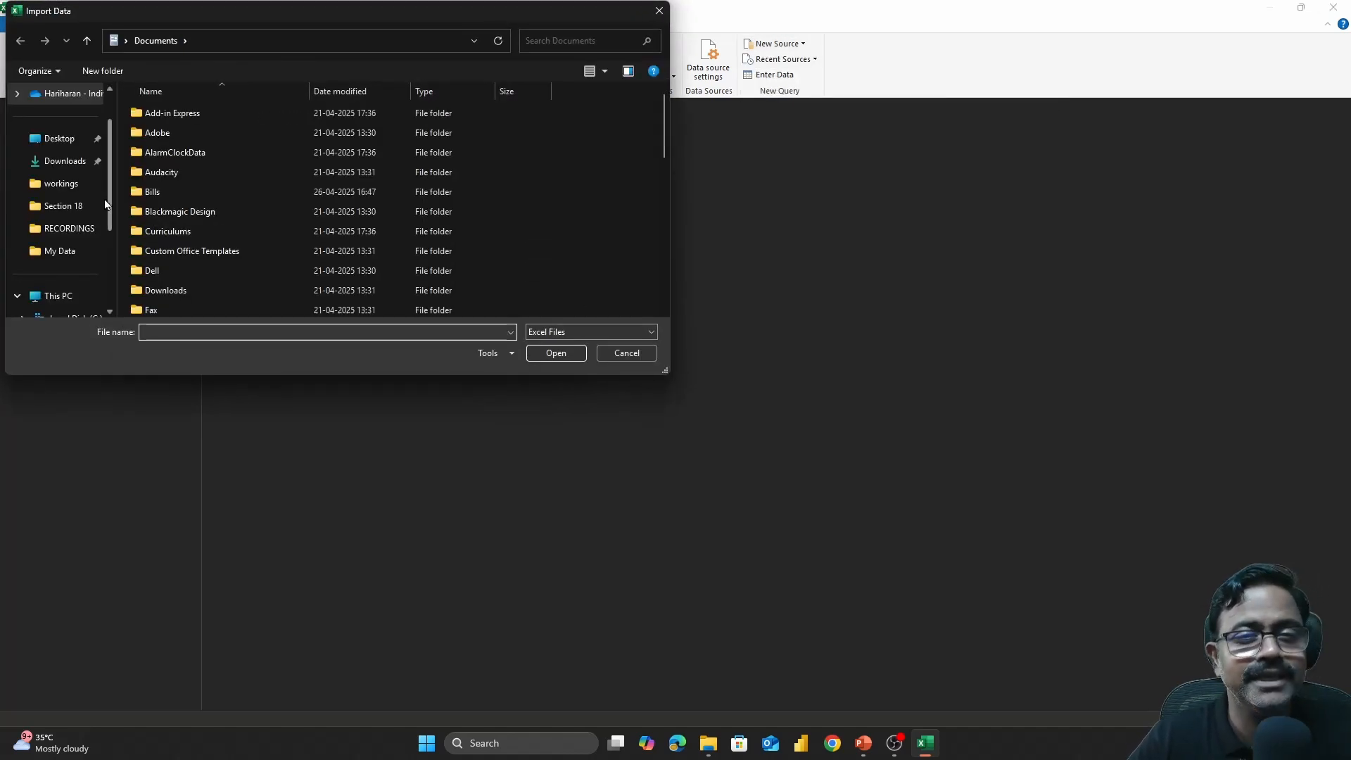
left_click(46, 166)
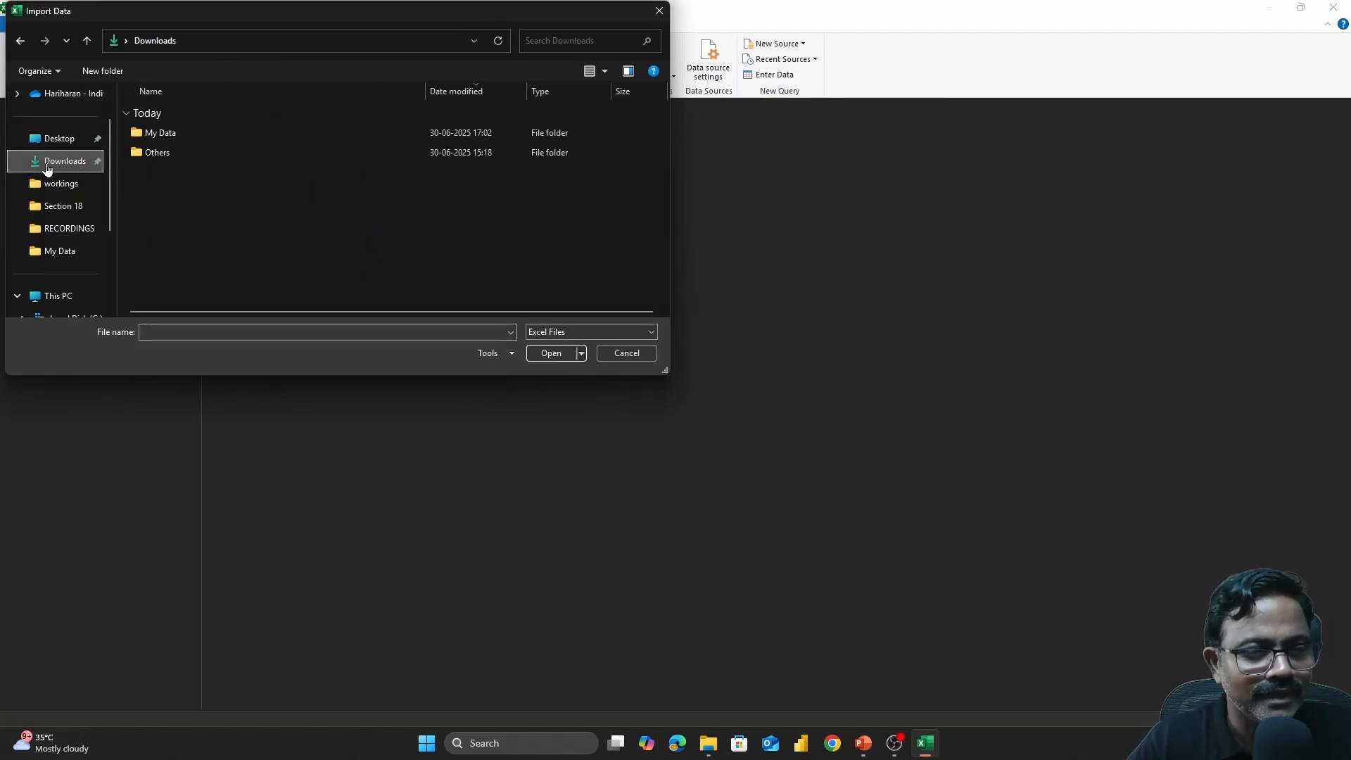
double_click(163, 135)
left_click(179, 134)
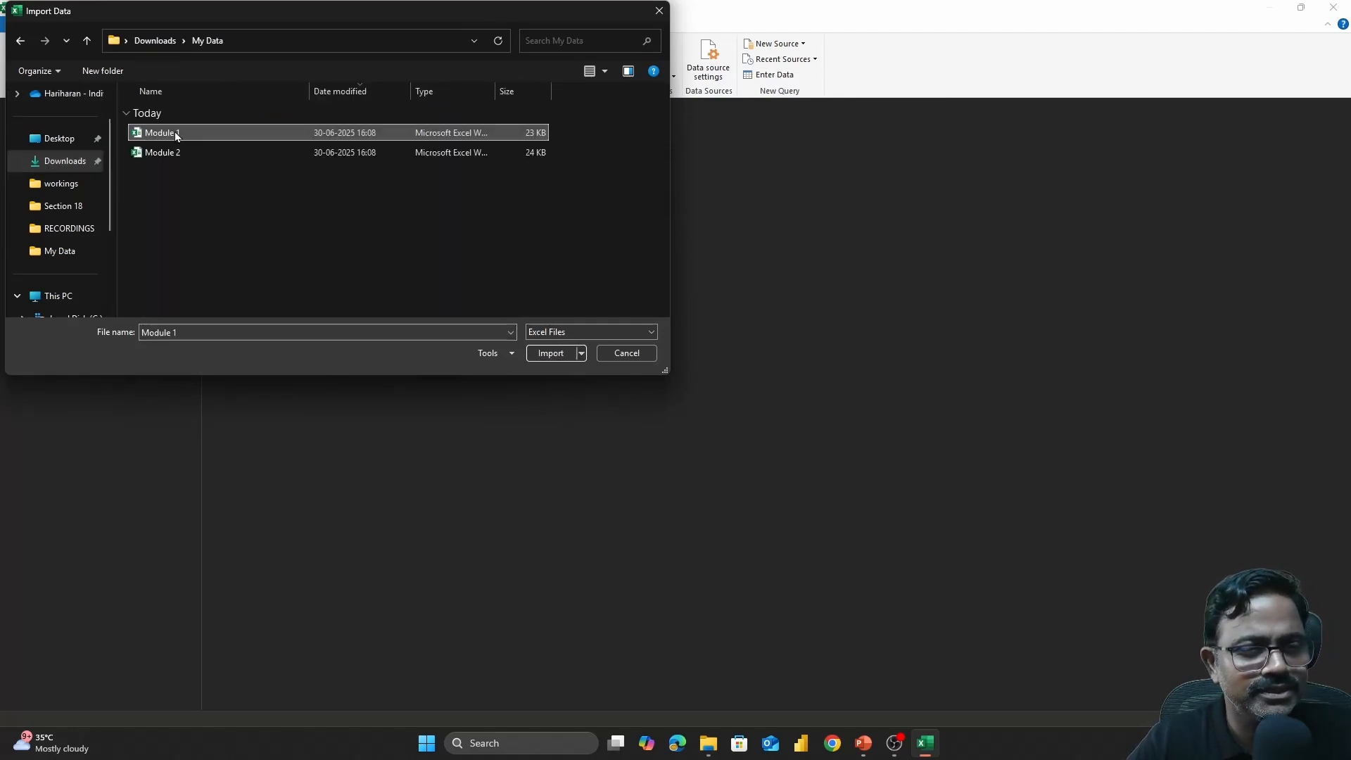
left_click(554, 355)
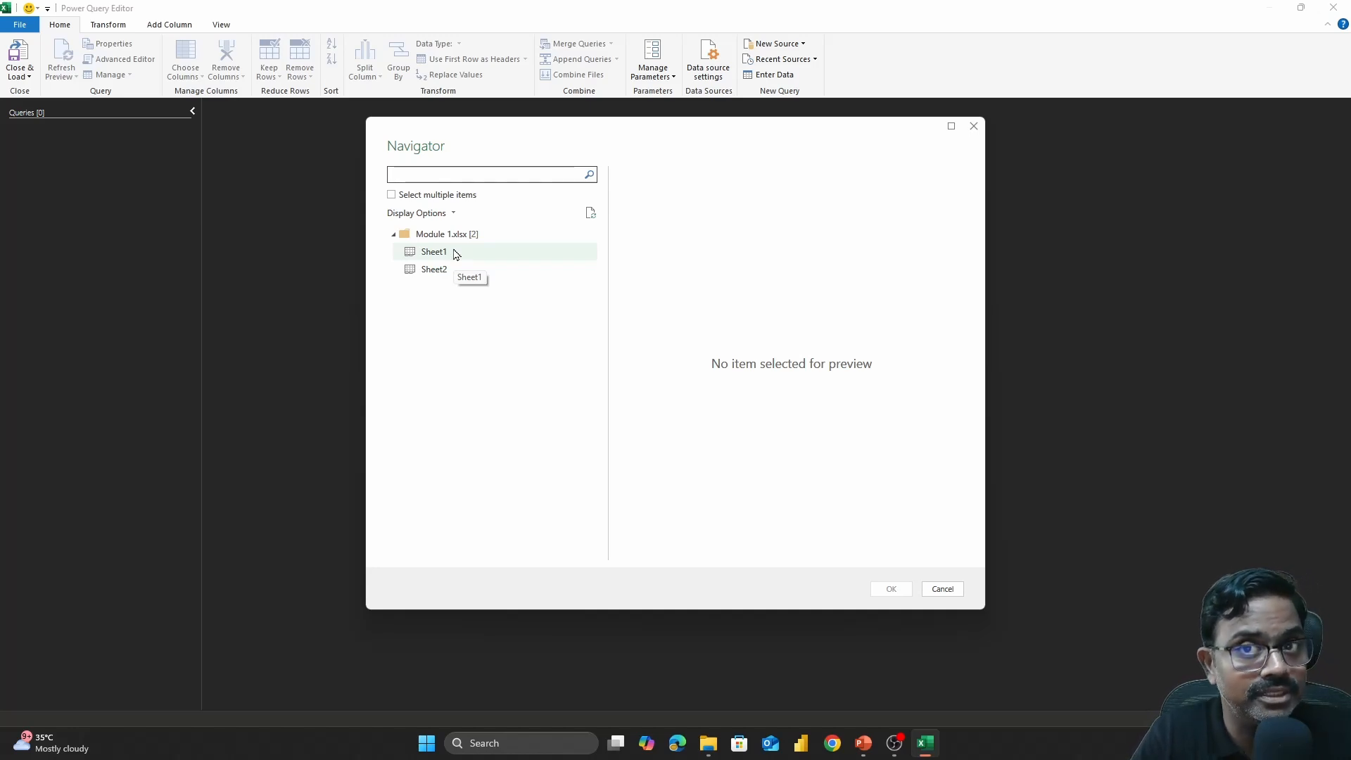
Preview Sheet1 of the Module 1 workbook and load it as a query
left_click(413, 197)
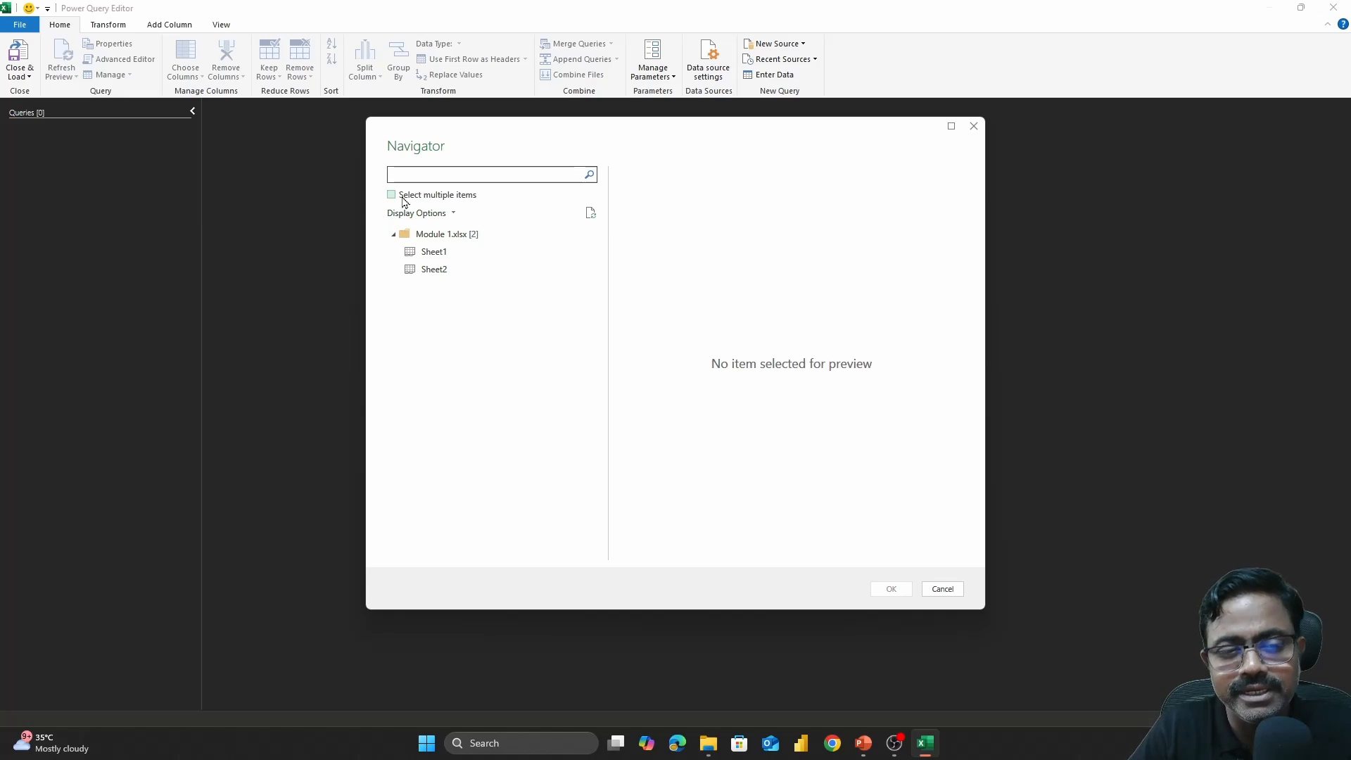
left_click(404, 199)
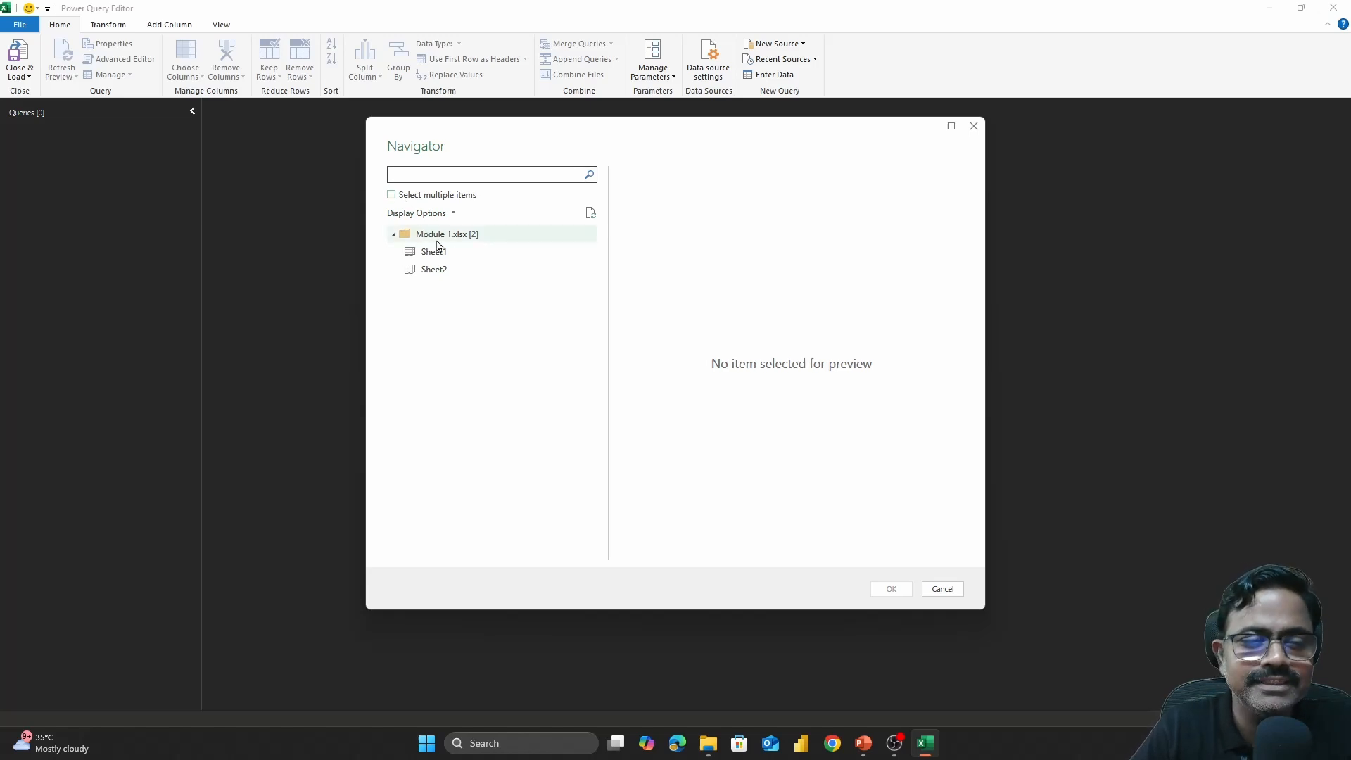
left_click(472, 256)
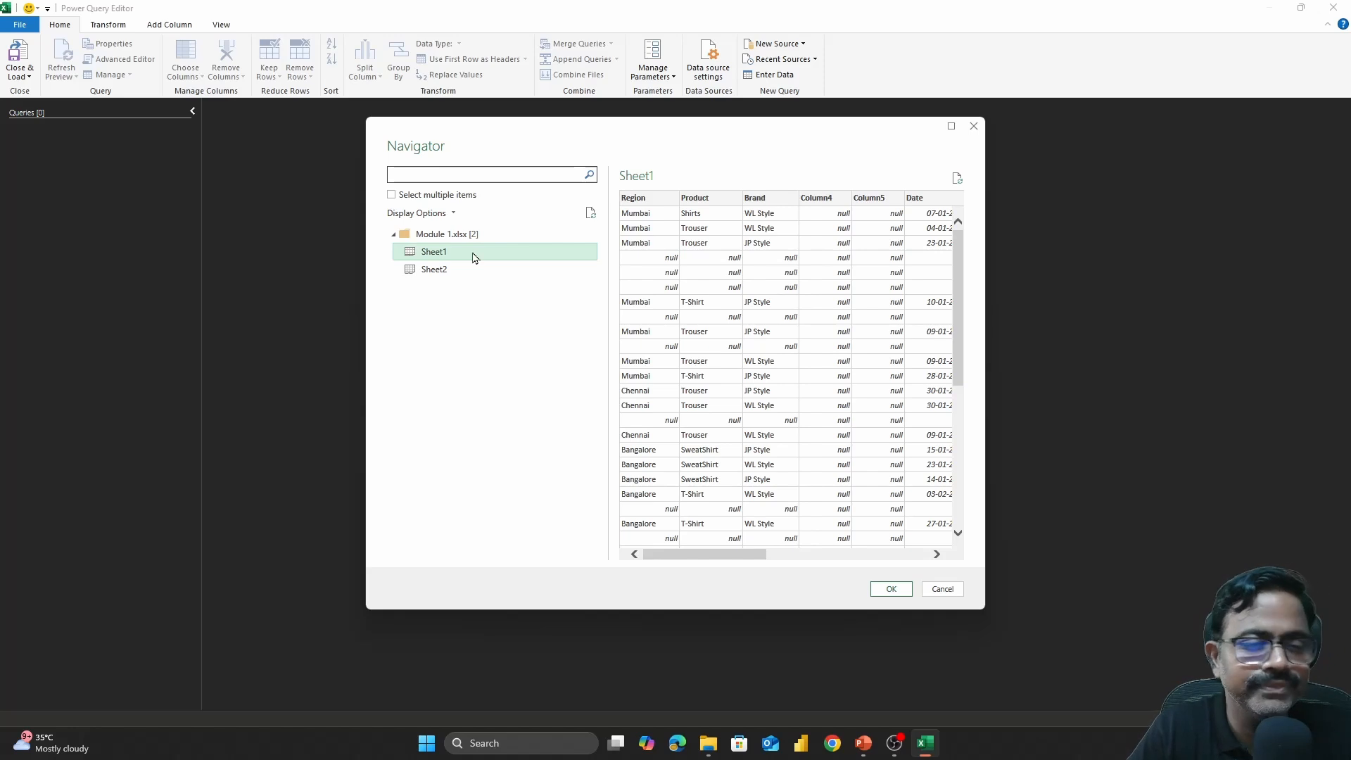
left_click(471, 269)
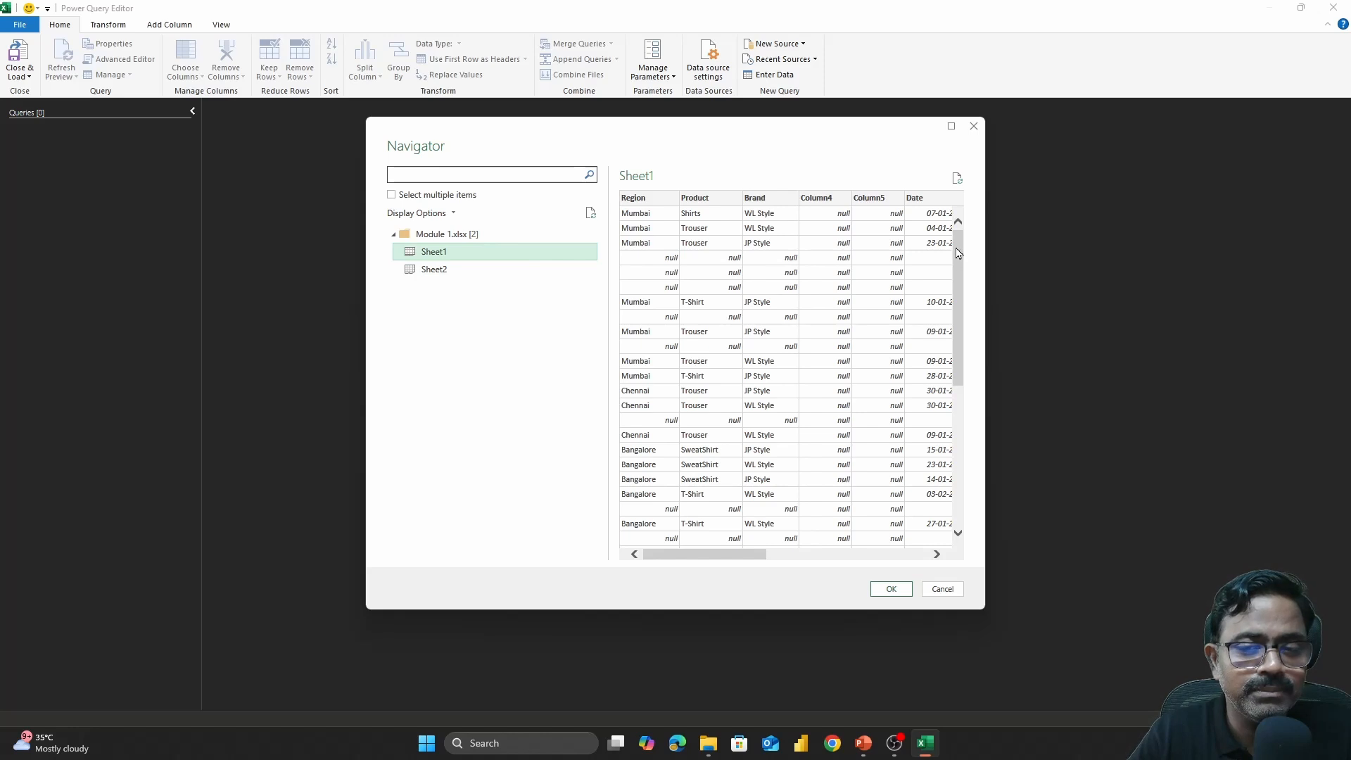
left_click_drag(957, 262, 951, 421)
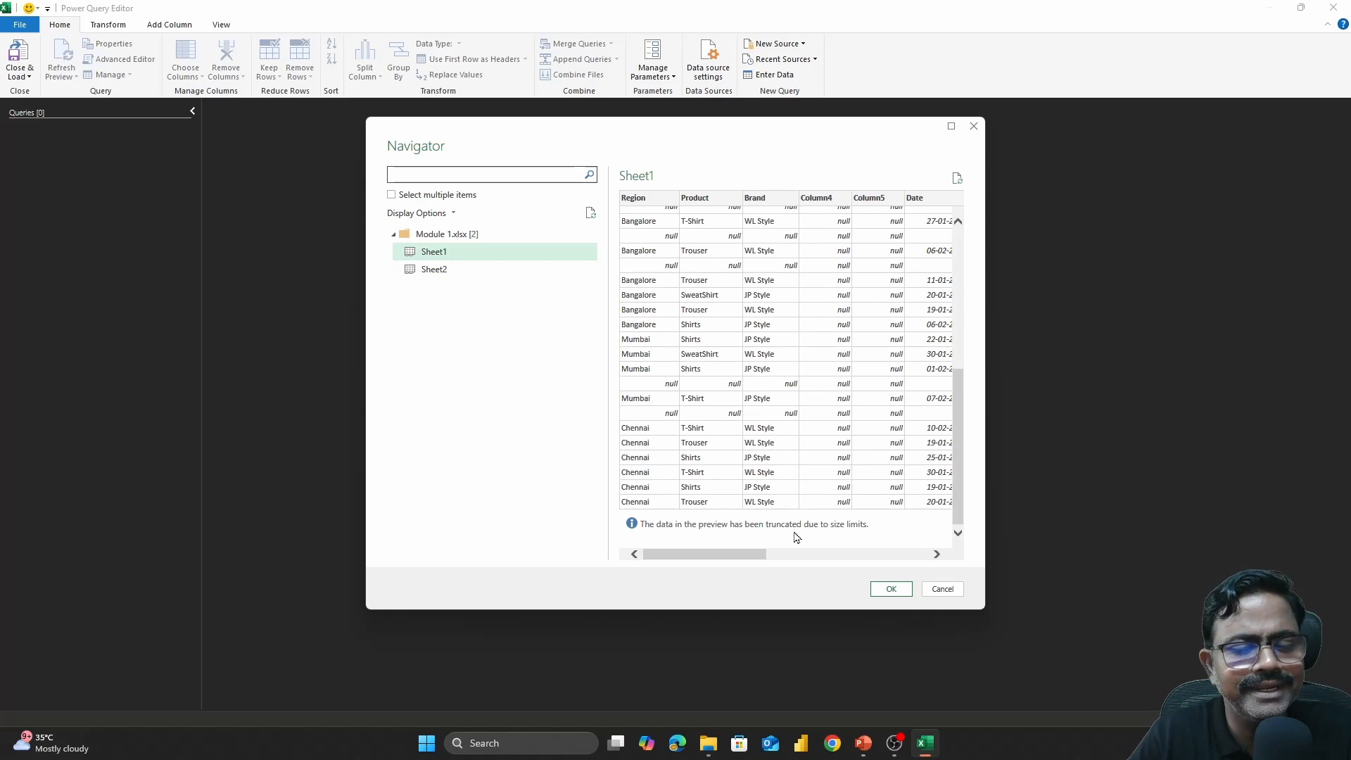
left_click_drag(955, 419, 978, 262)
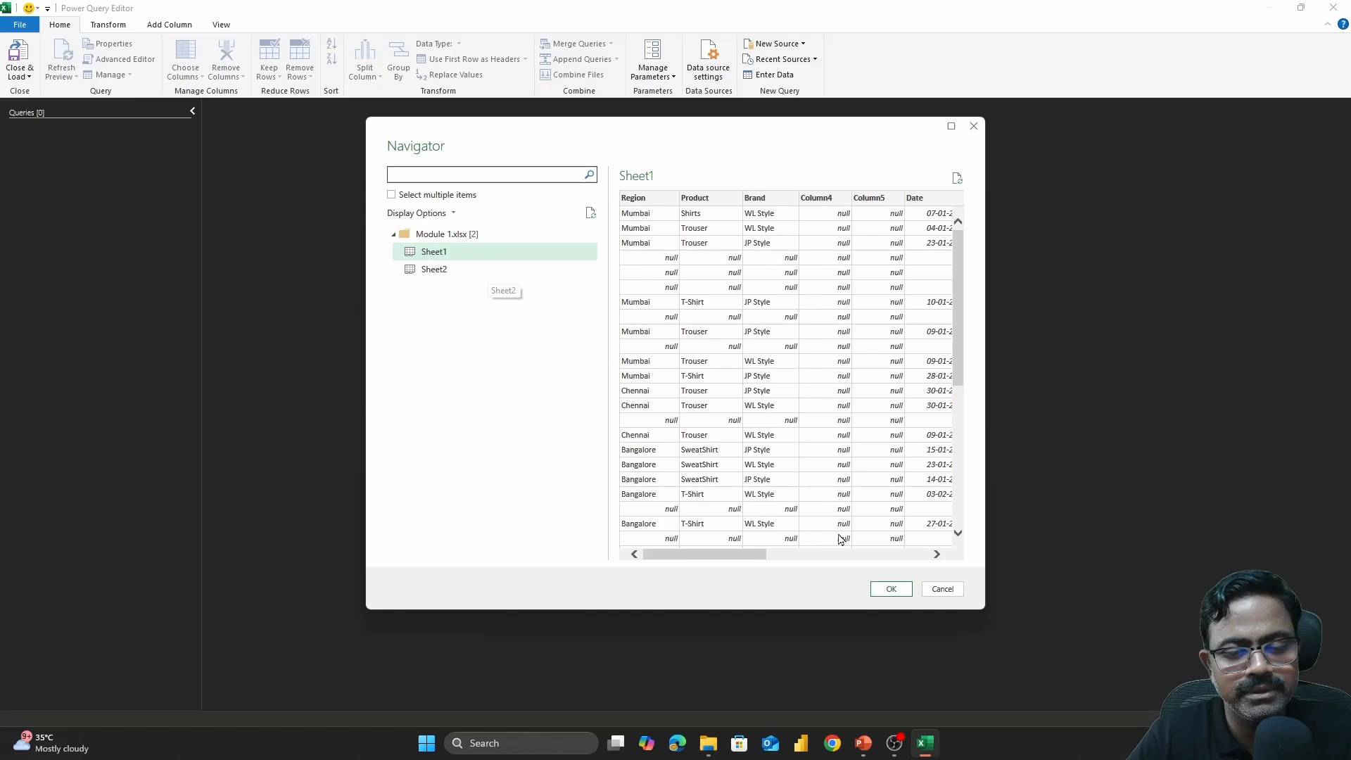
left_click(891, 590)
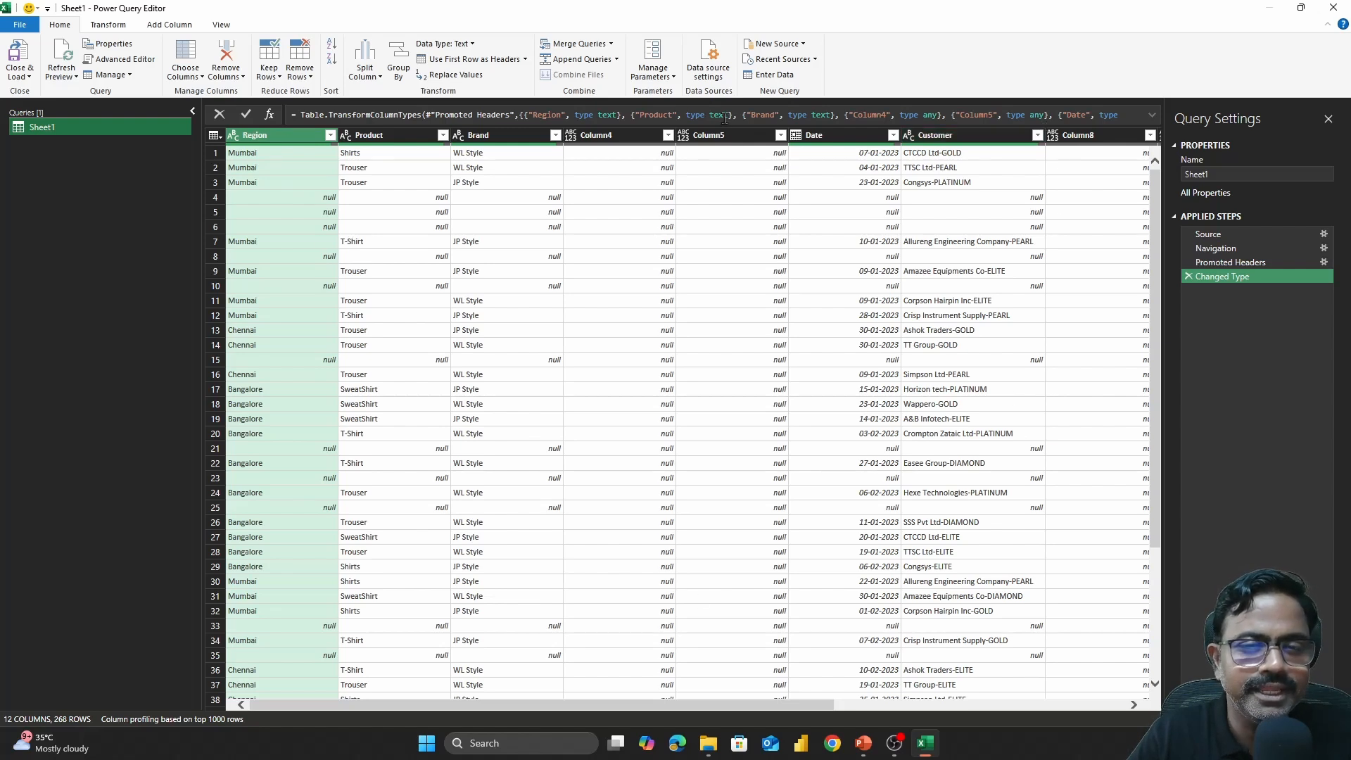
Rename the Sheet1 query as SalesData_Cleaned
double_click(66, 130)
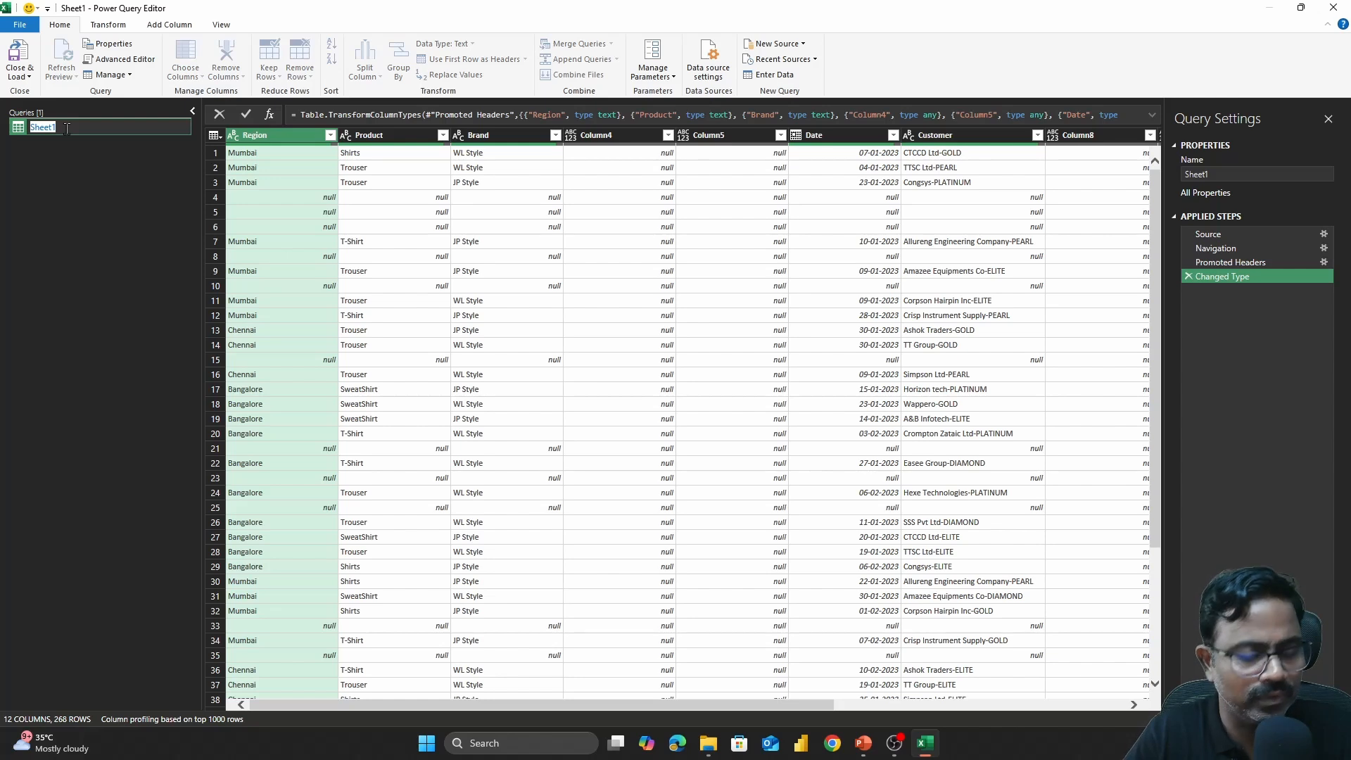
type("Sales")
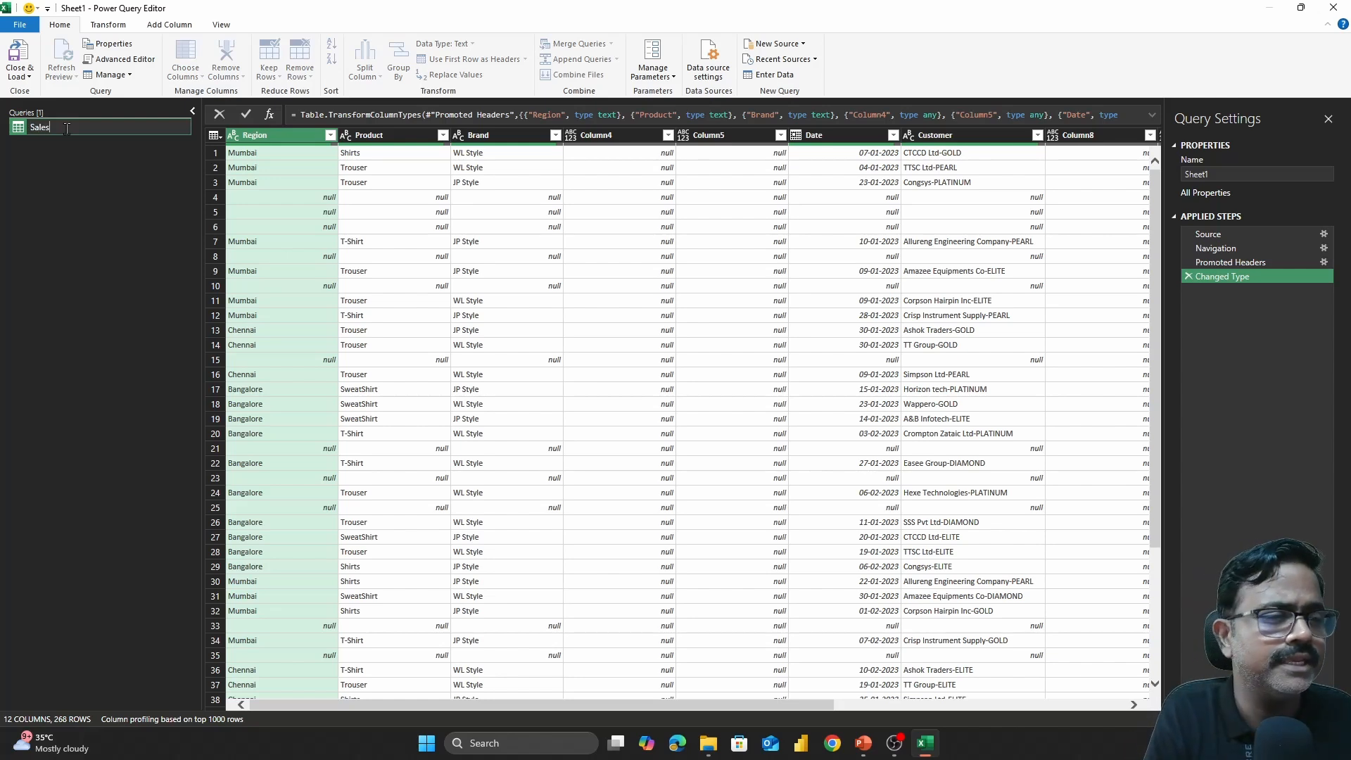
type("Data")
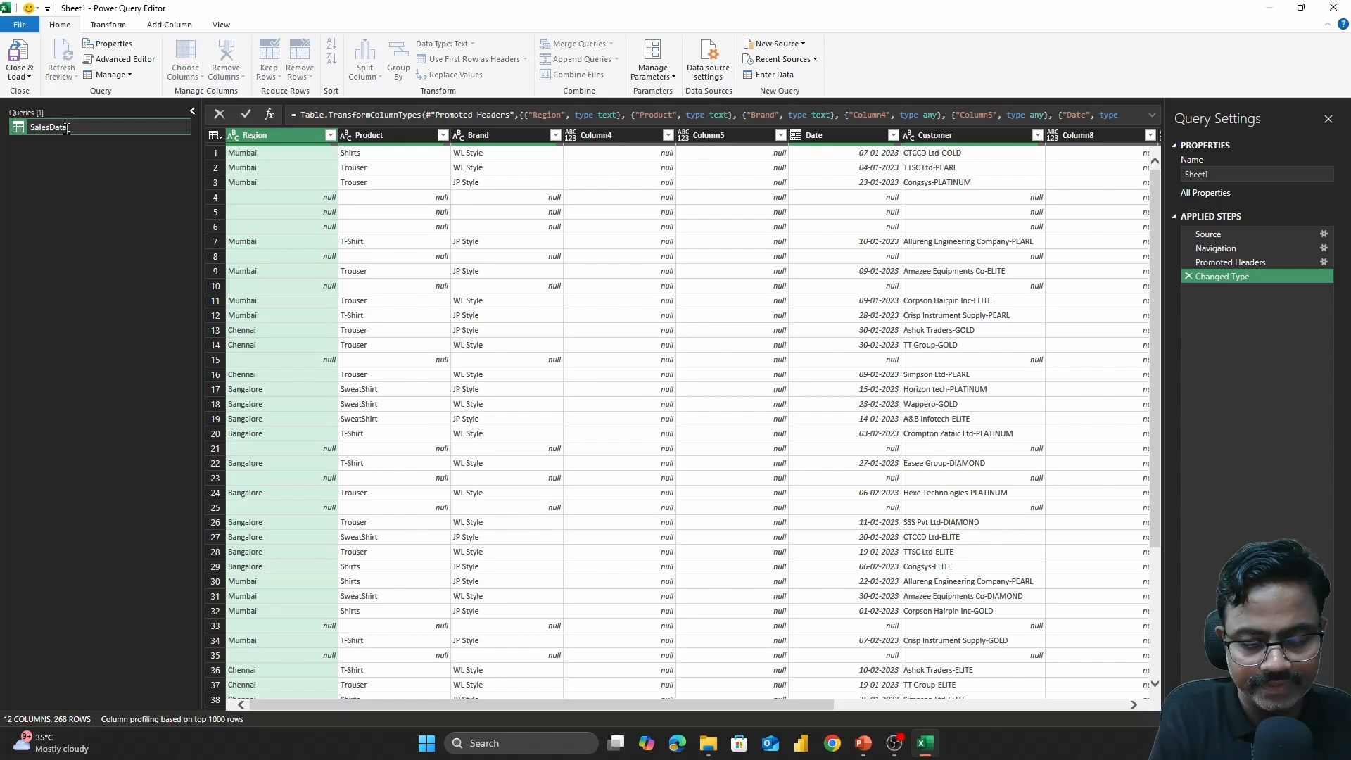
type("_Clean")
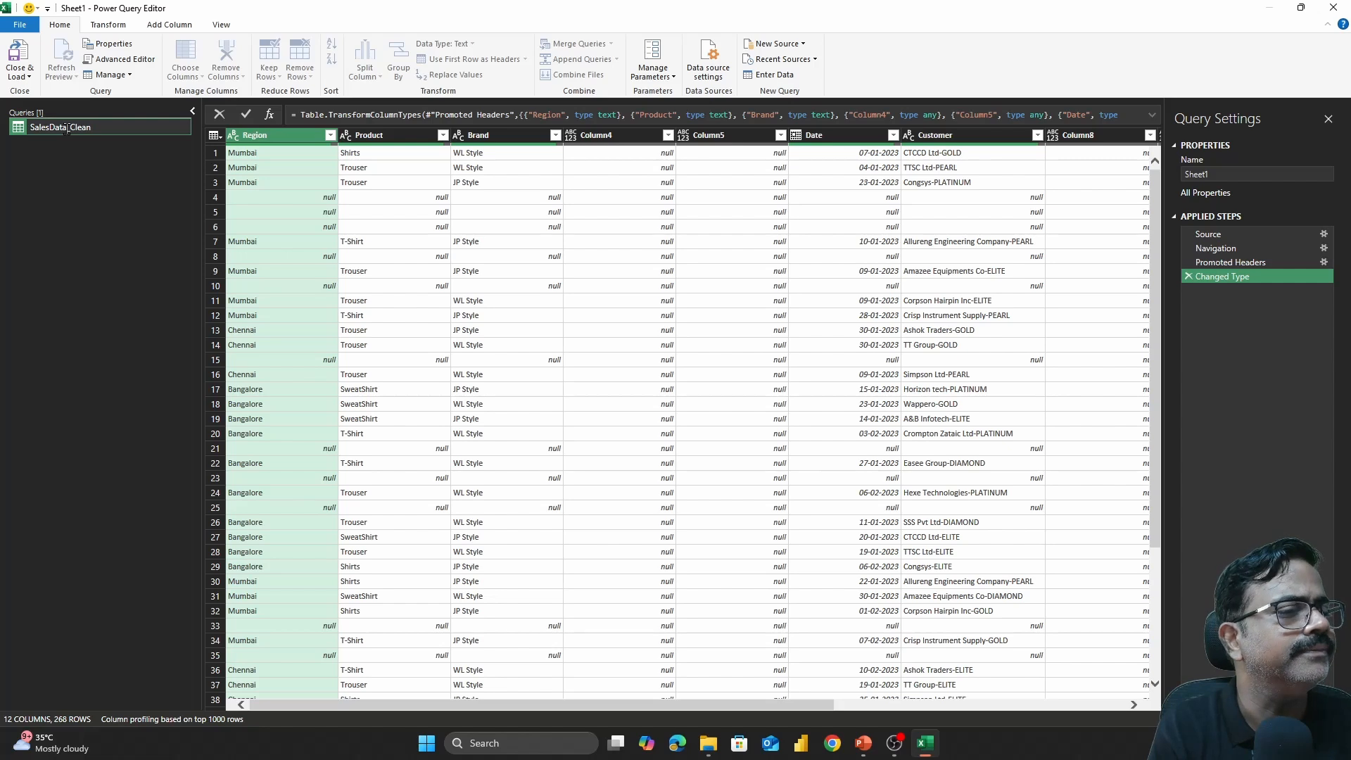
type("ed")
key("Return")
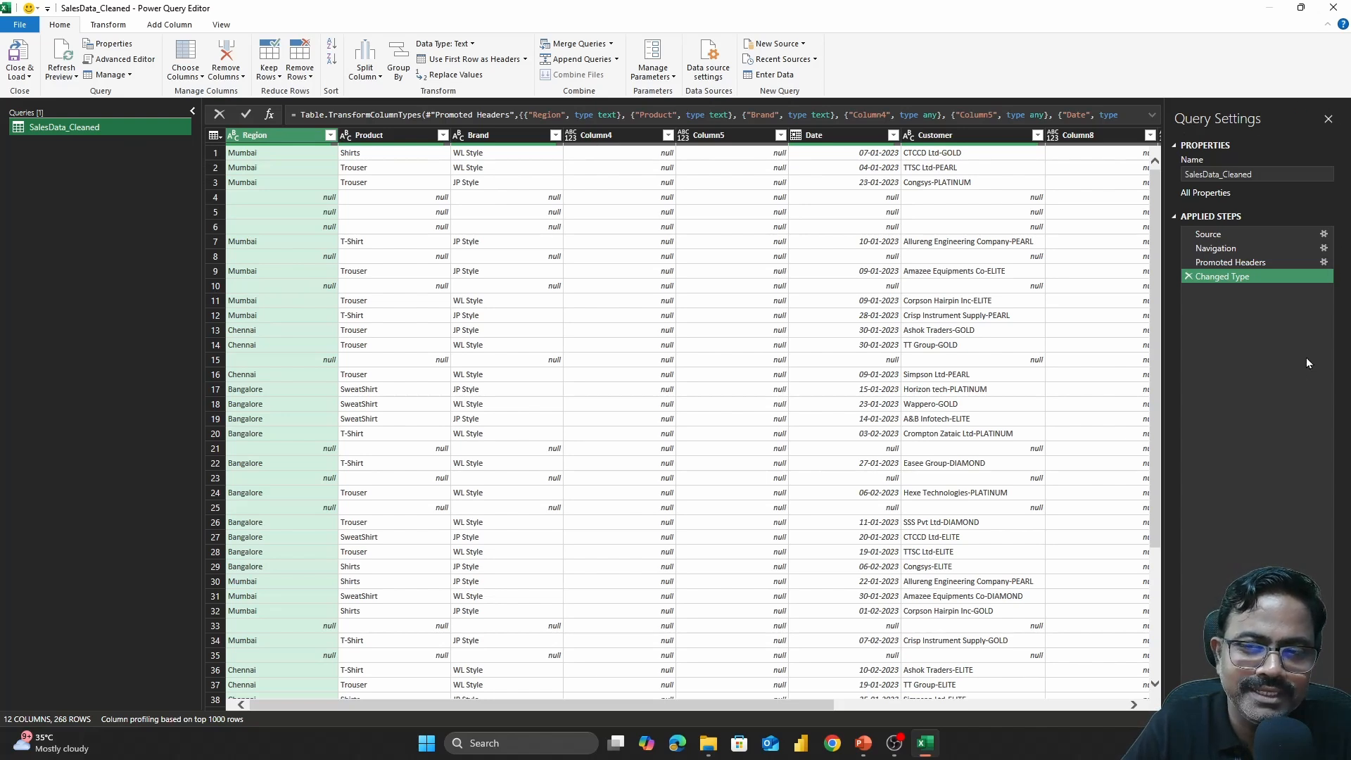
left_click(1287, 172)
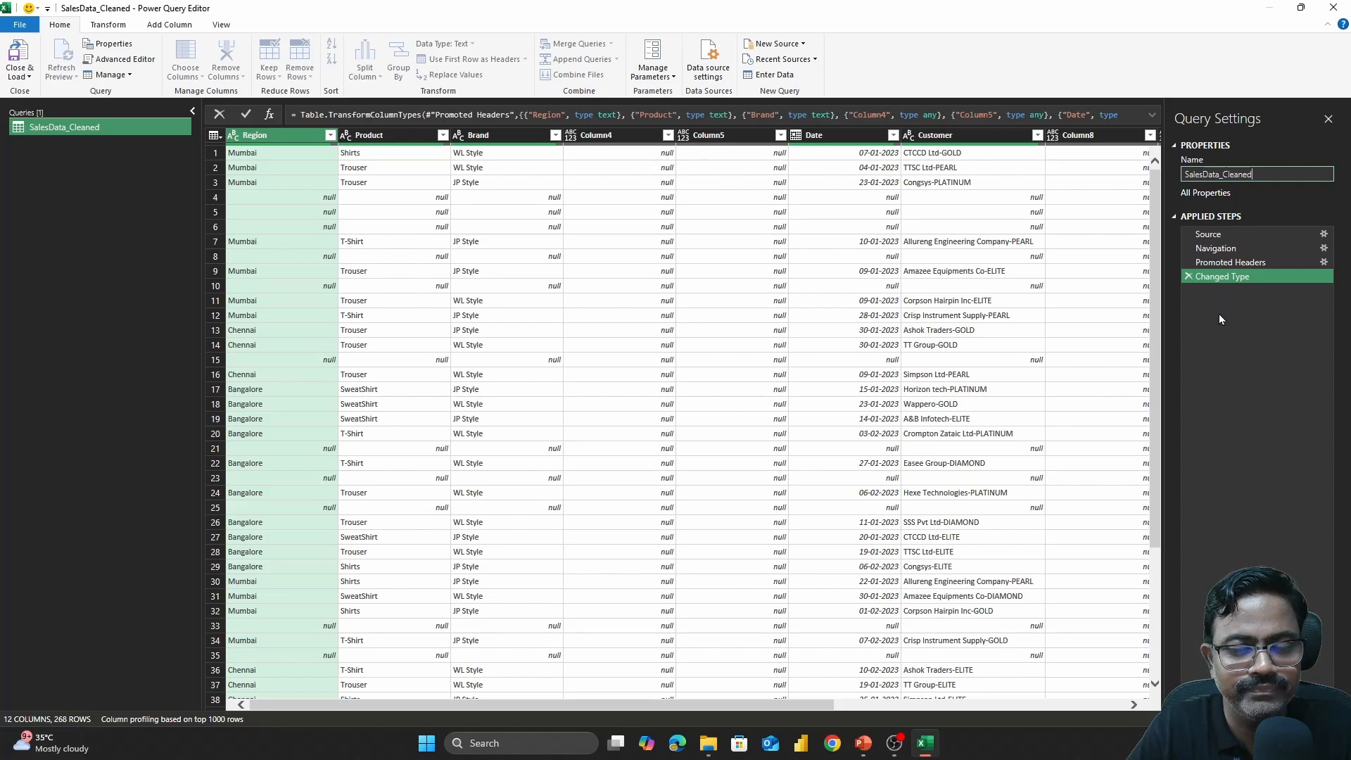
key("Return")
Review the data at the query's Source, Navigation and Promoted Headers steps, comparing the table before and after header promotion
left_click(1226, 263)
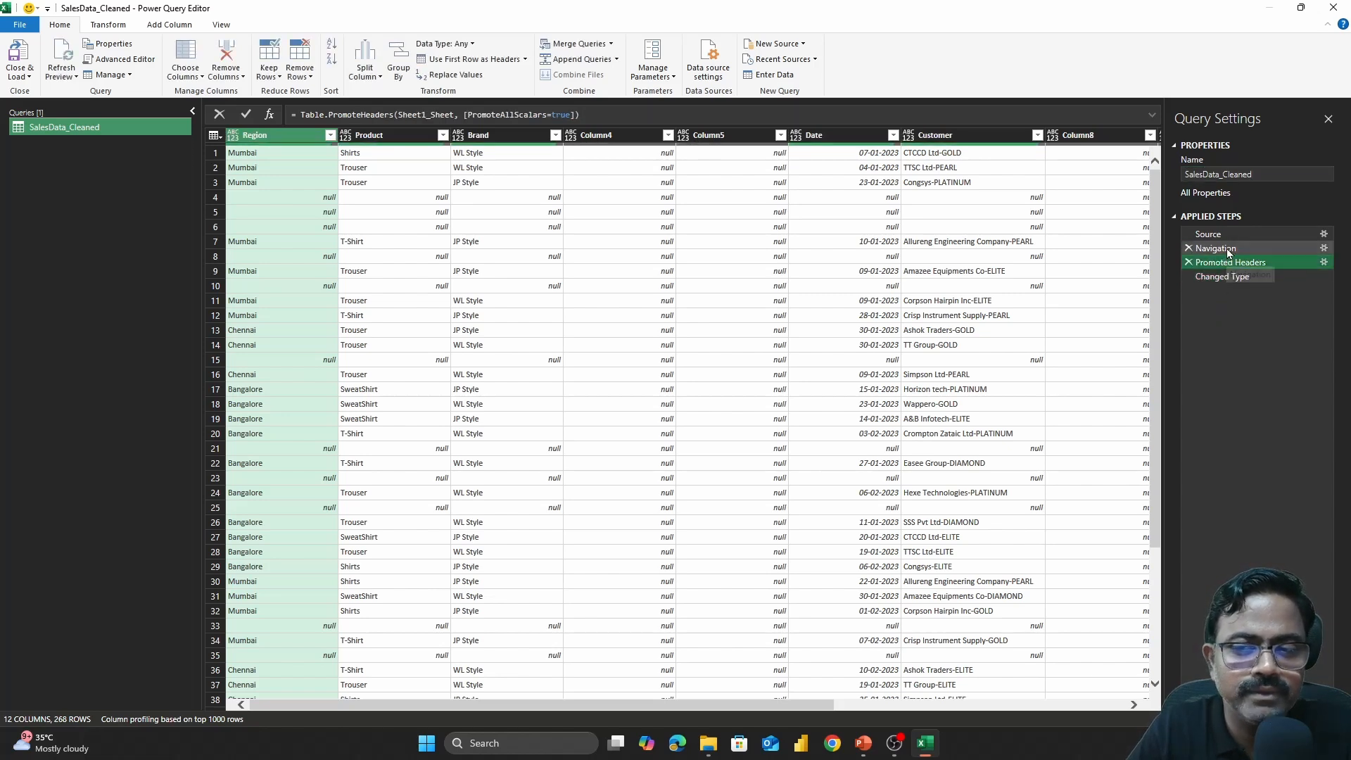
left_click(1227, 248)
left_click(1226, 234)
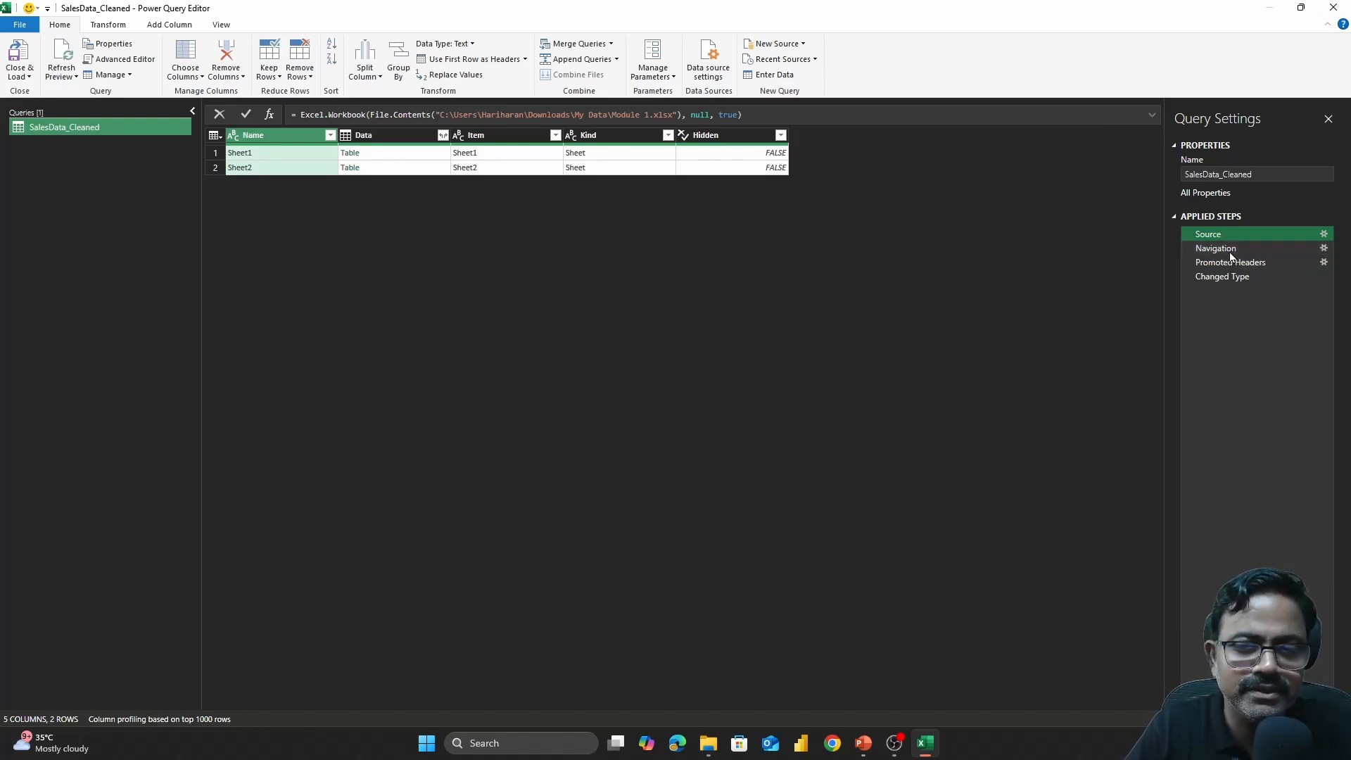
left_click(1230, 250)
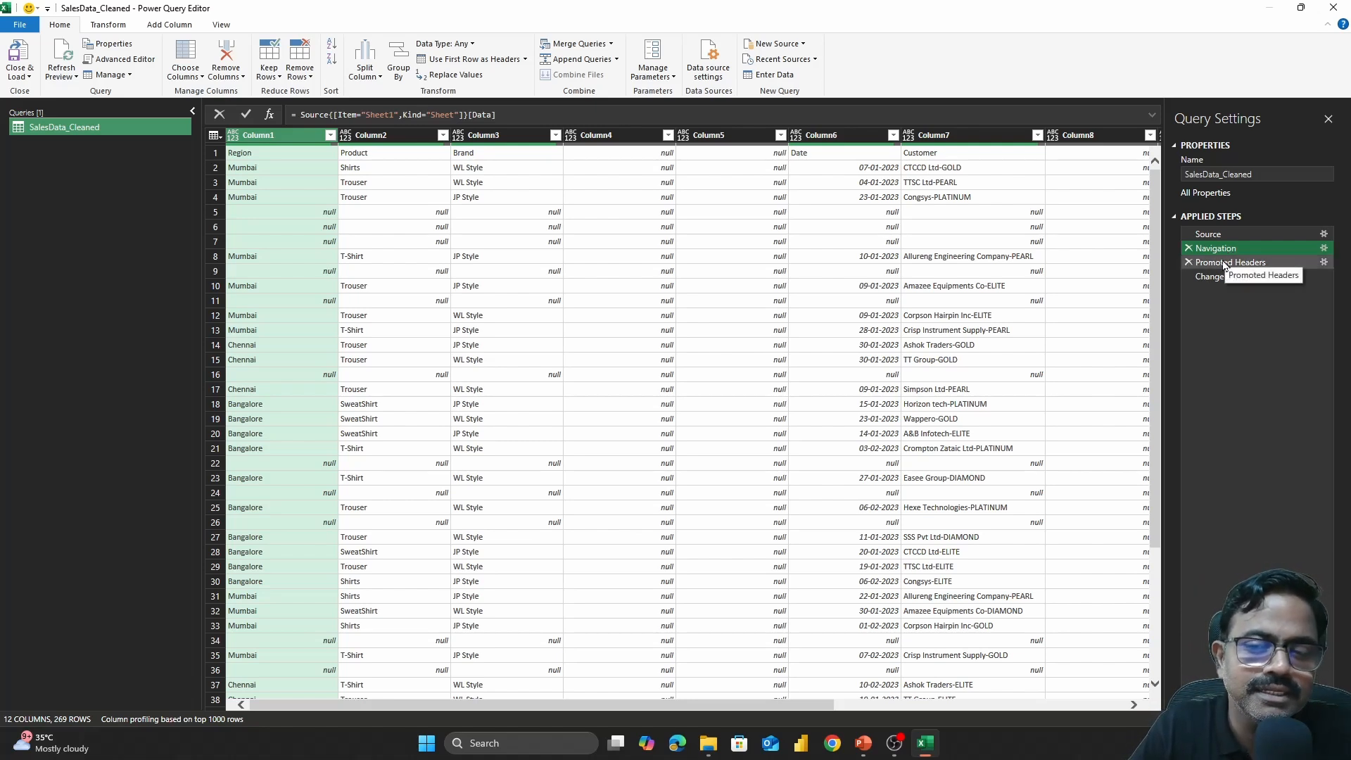
left_click(1224, 263)
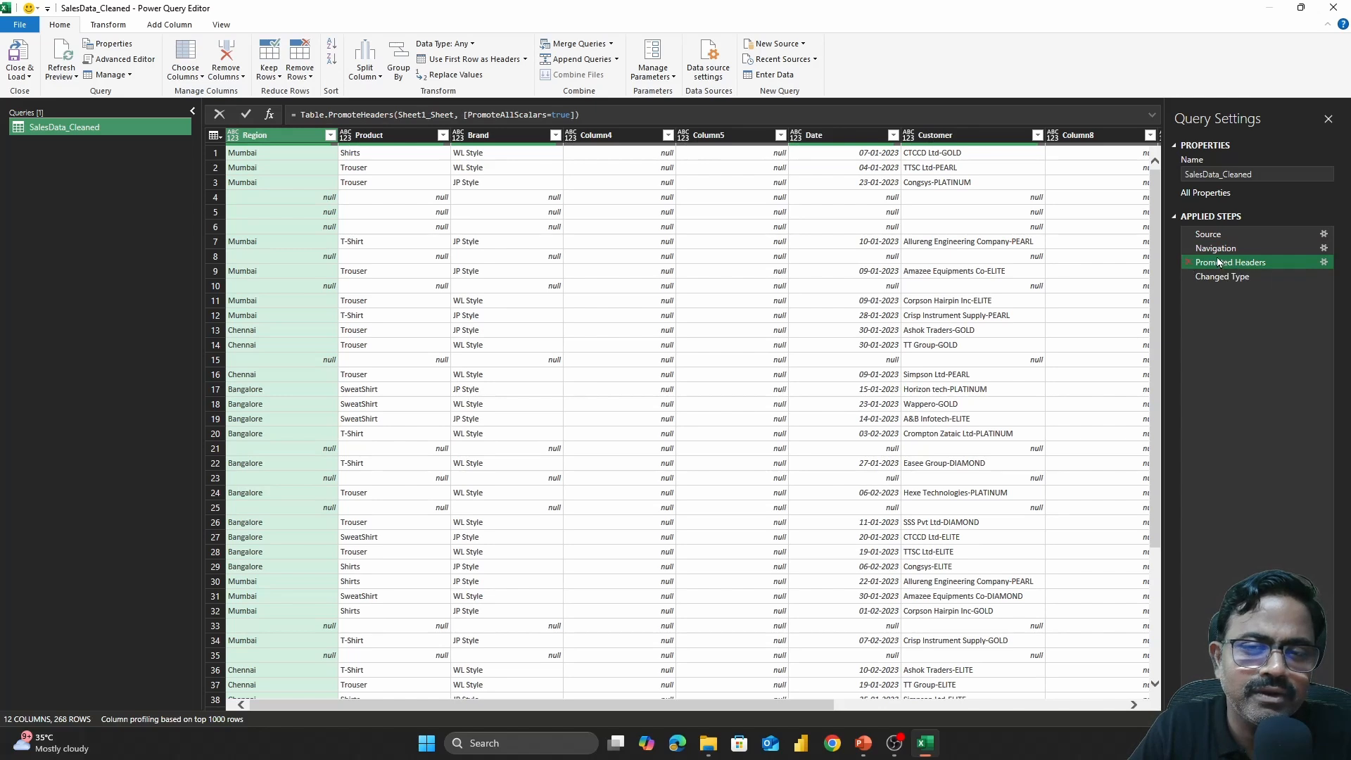
left_click(1238, 253)
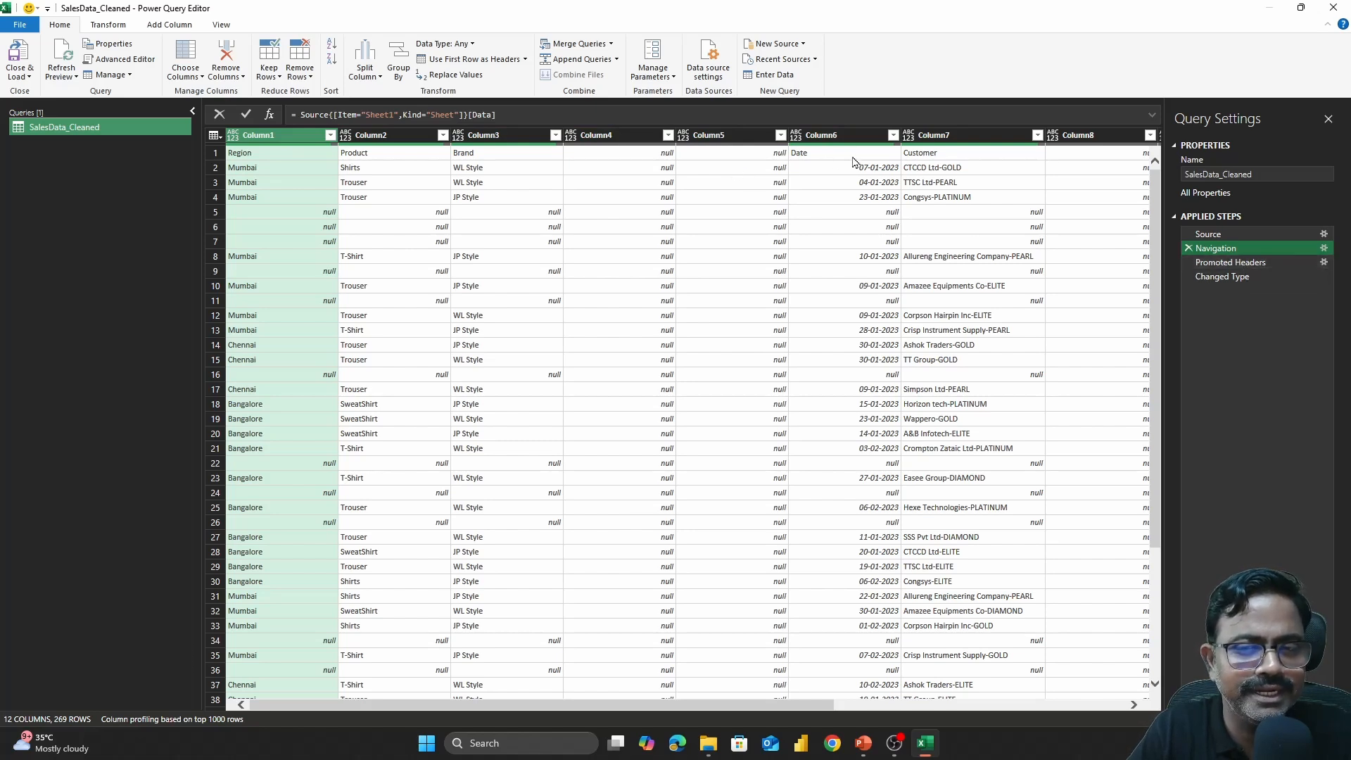
left_click(1230, 263)
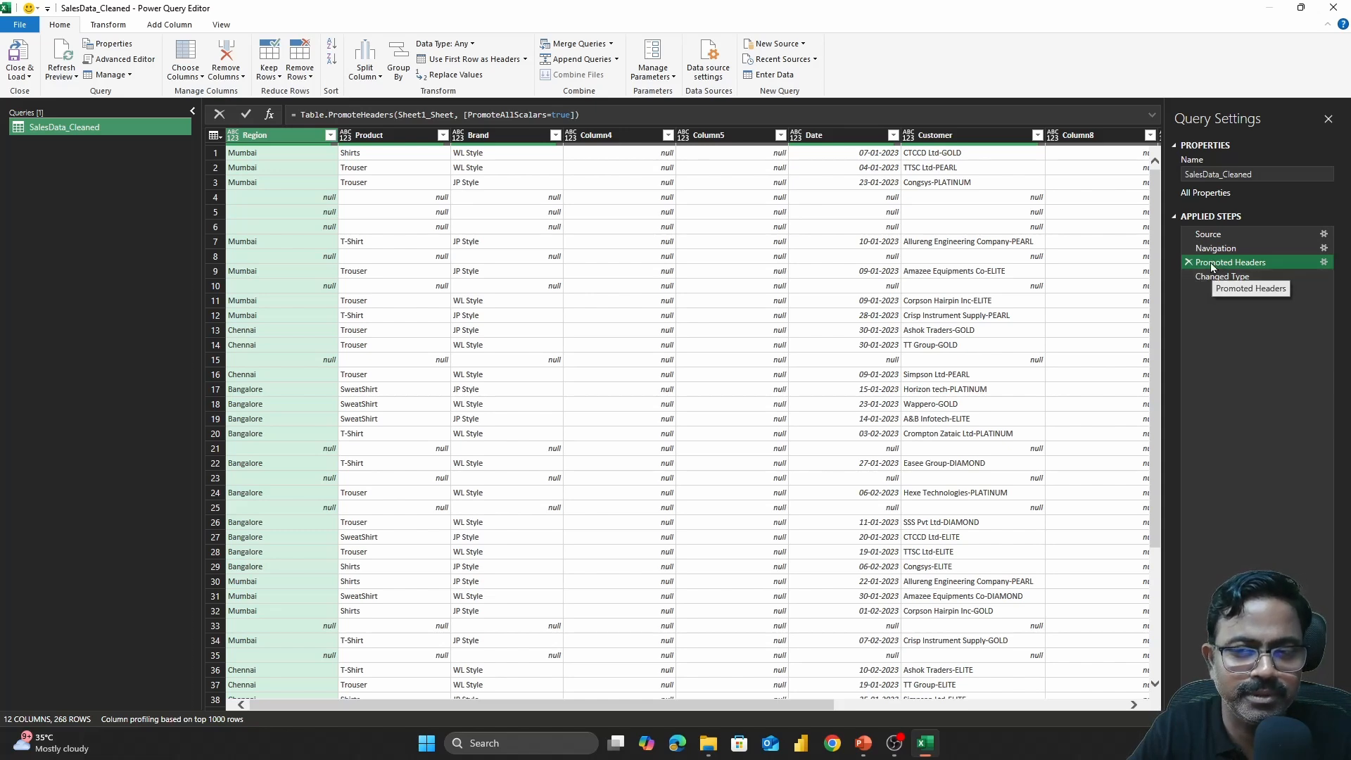
Delete the Promoted Headers and Changed Type steps from the query
left_click(1189, 262)
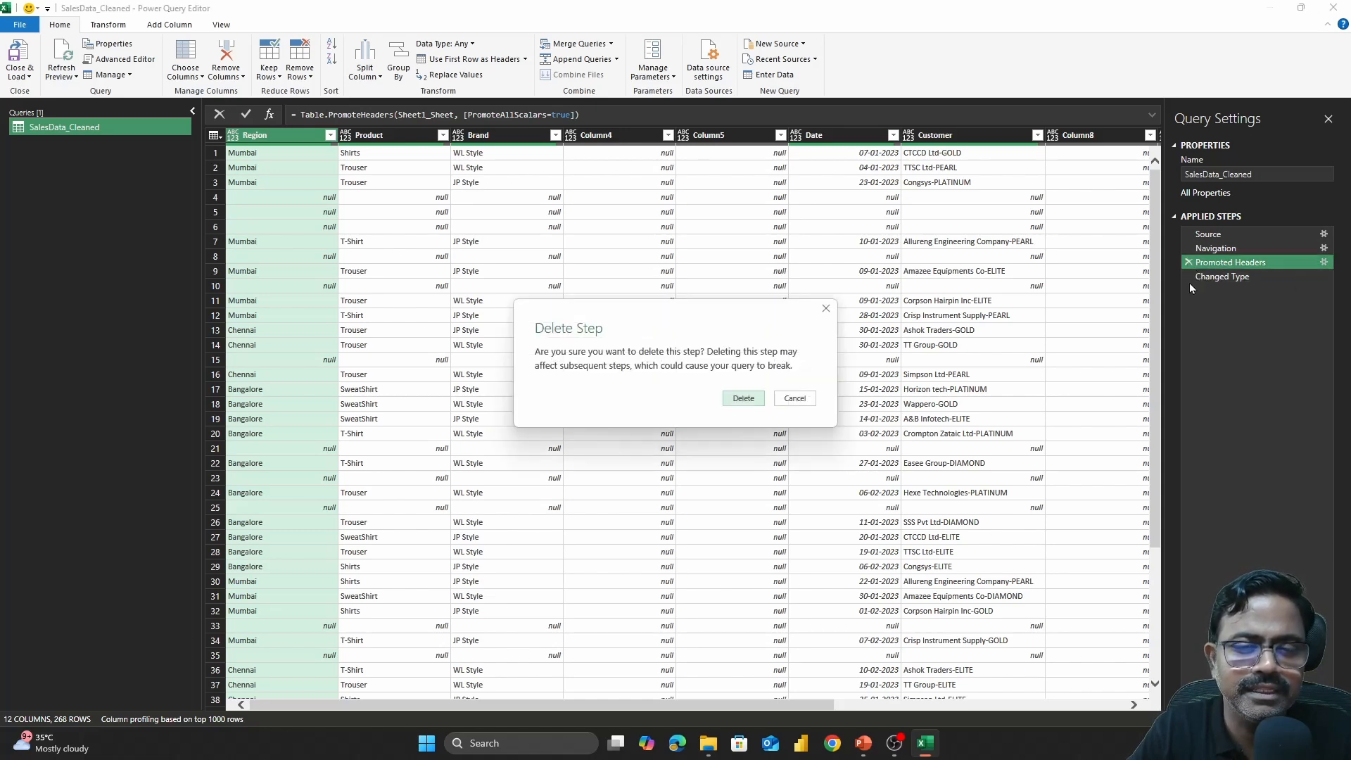
left_click(745, 404)
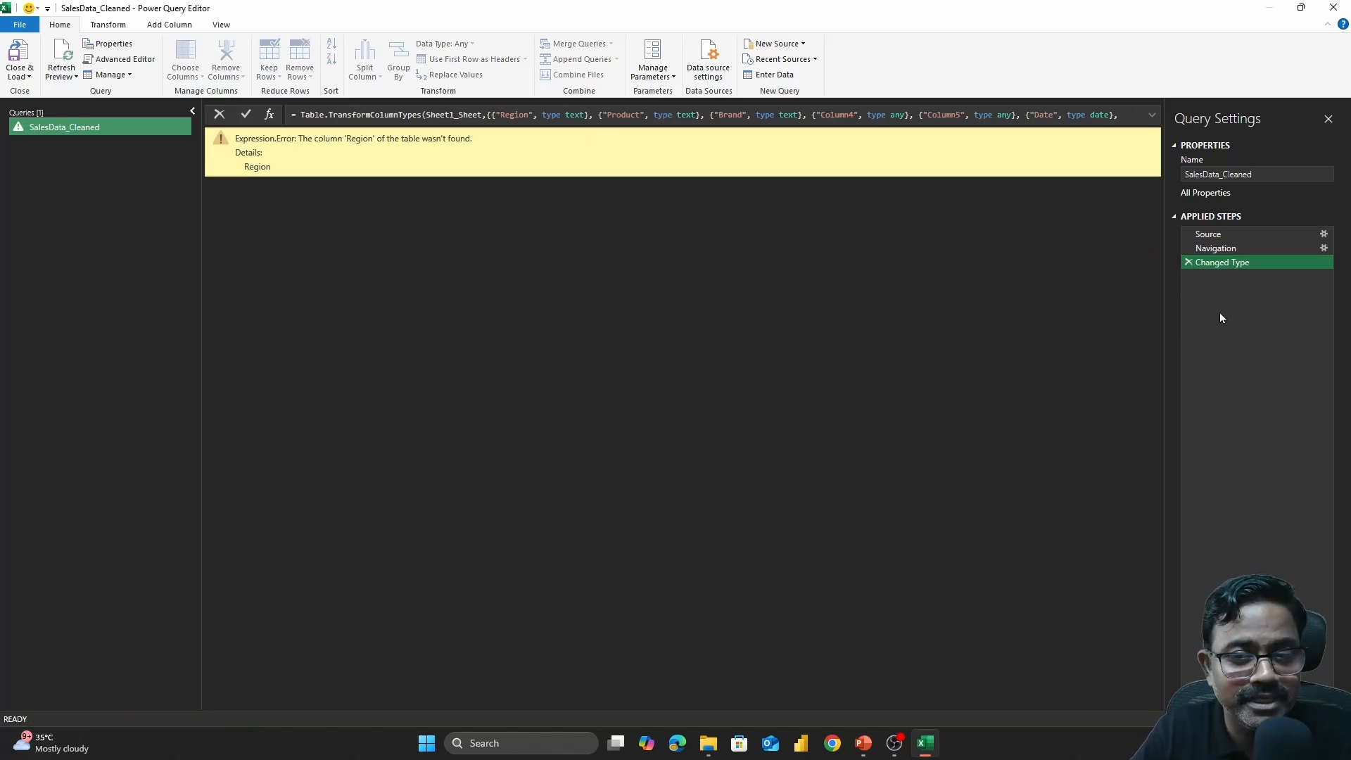
left_click(1187, 263)
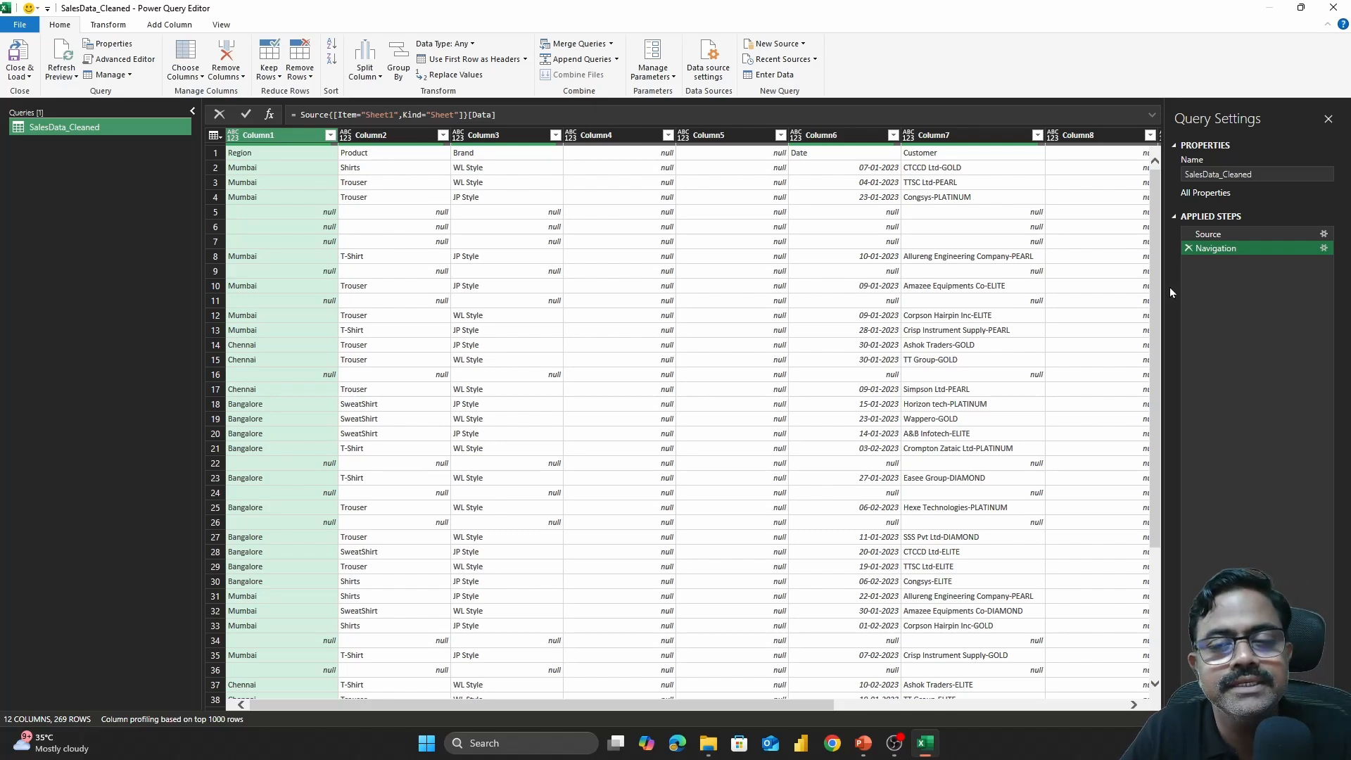
left_click(1214, 234)
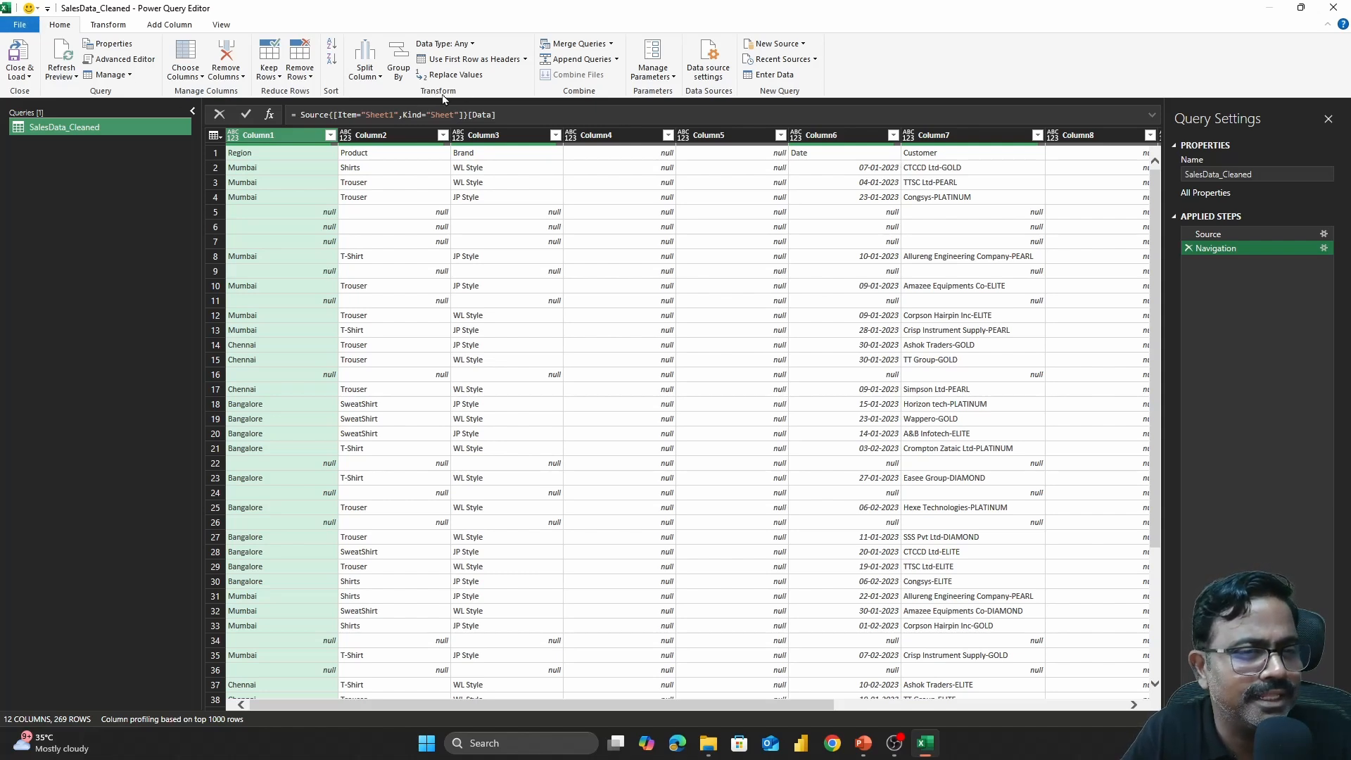
Promote the first row to column headers and delete the Changed Type step that comes with it
left_click(485, 61)
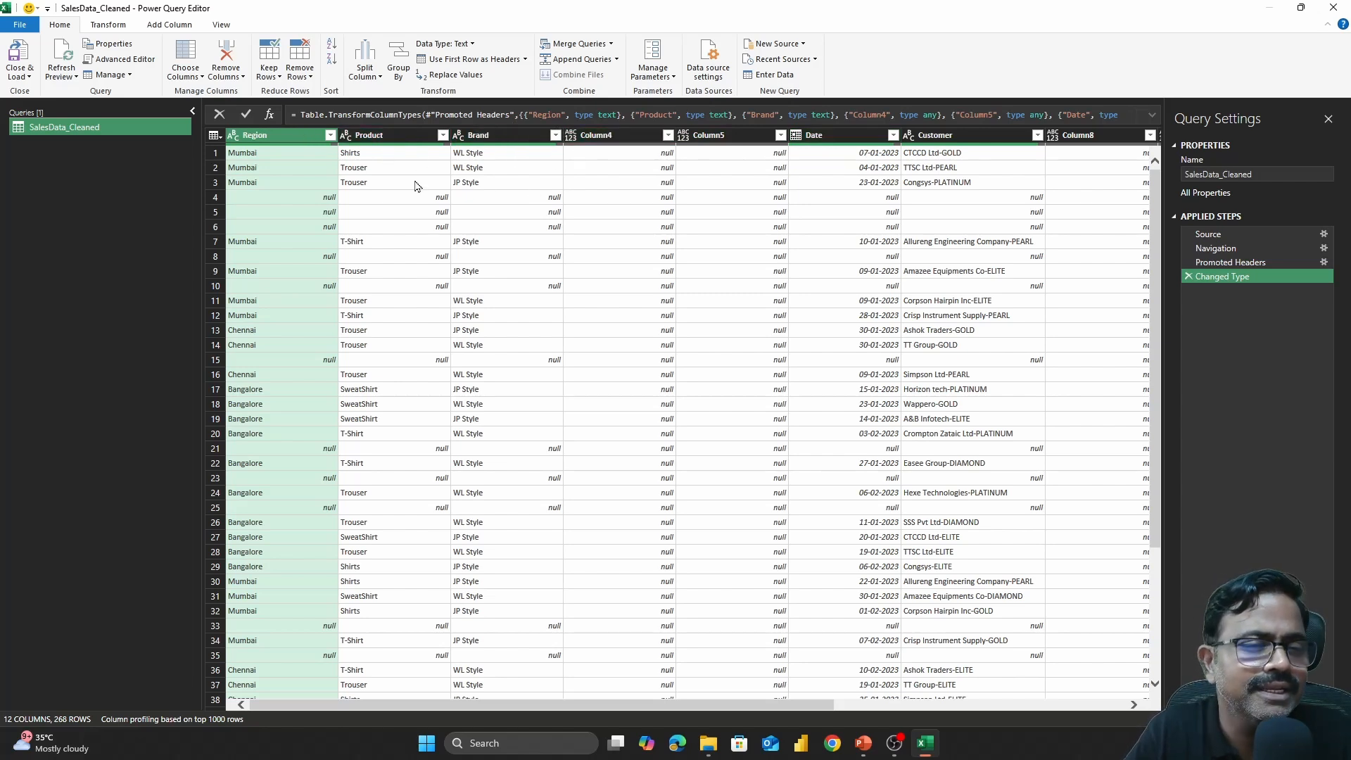
left_click(346, 135)
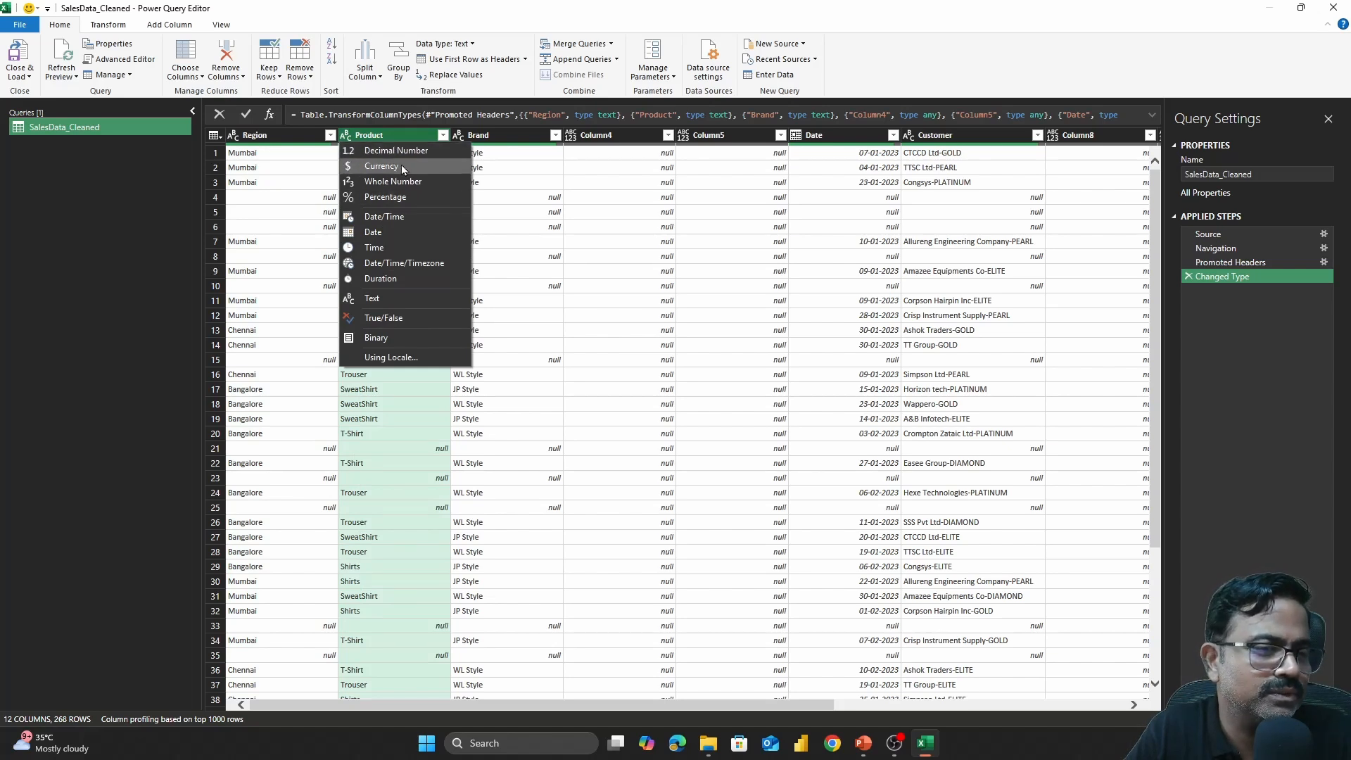
left_click(288, 136)
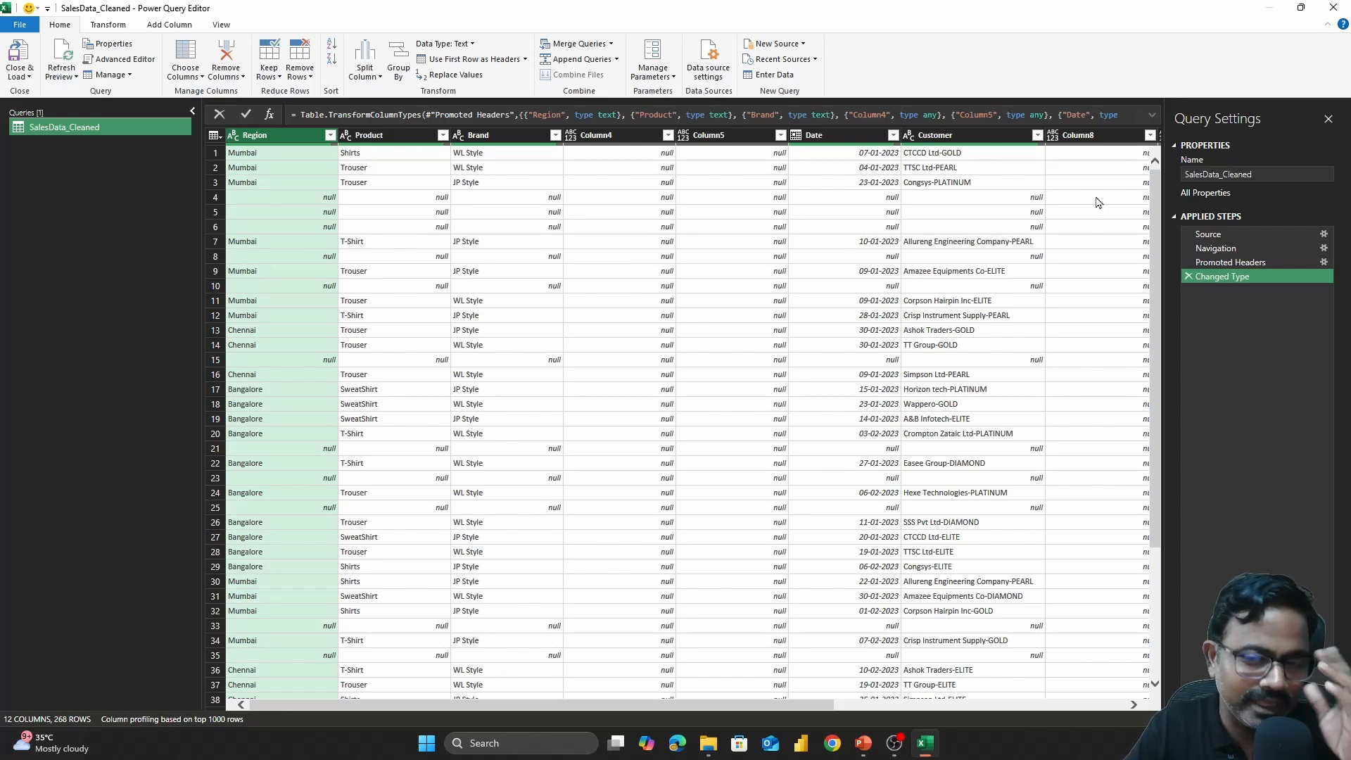
left_click(1186, 276)
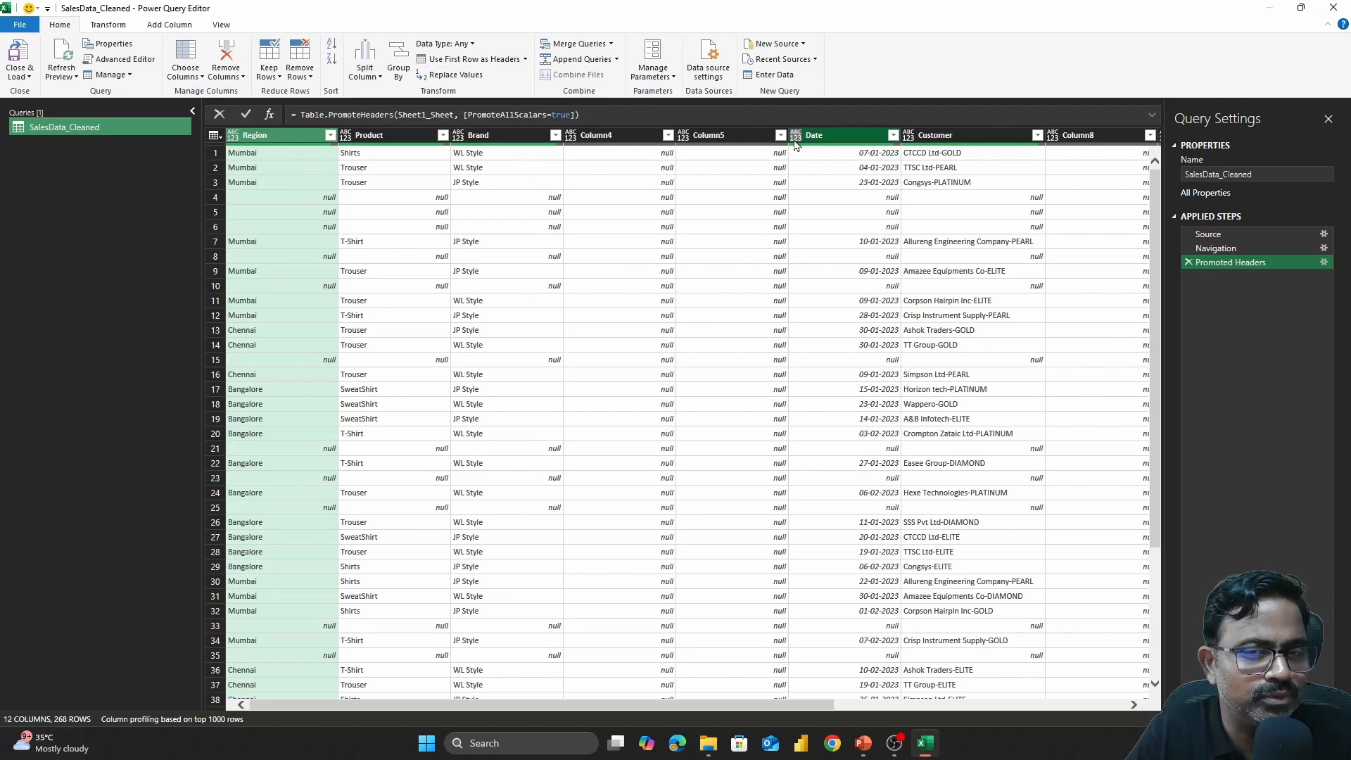
Use Choose Columns to keep only the Region, Product, Brand, Date, Customer, Quantity, Revenue and Profit columns
left_click(625, 136)
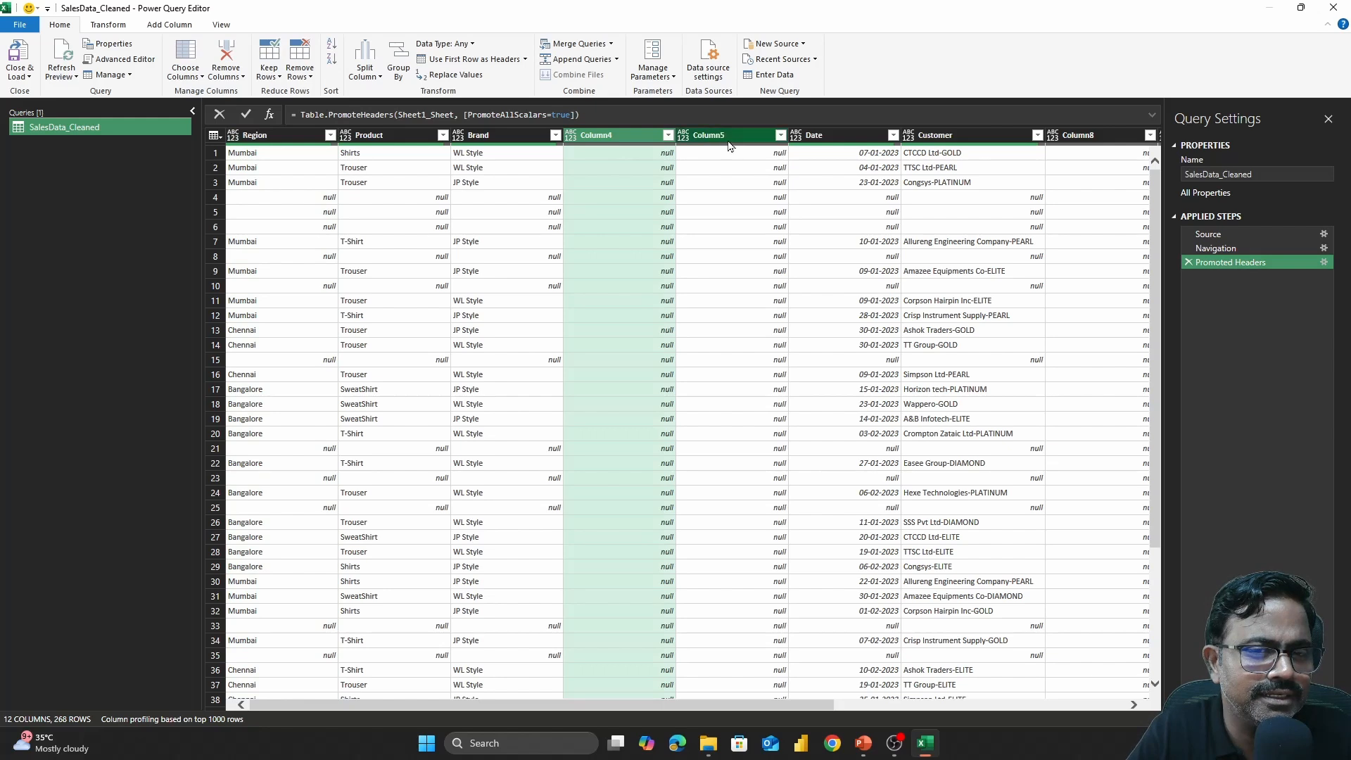
left_click(727, 135)
left_click(618, 138)
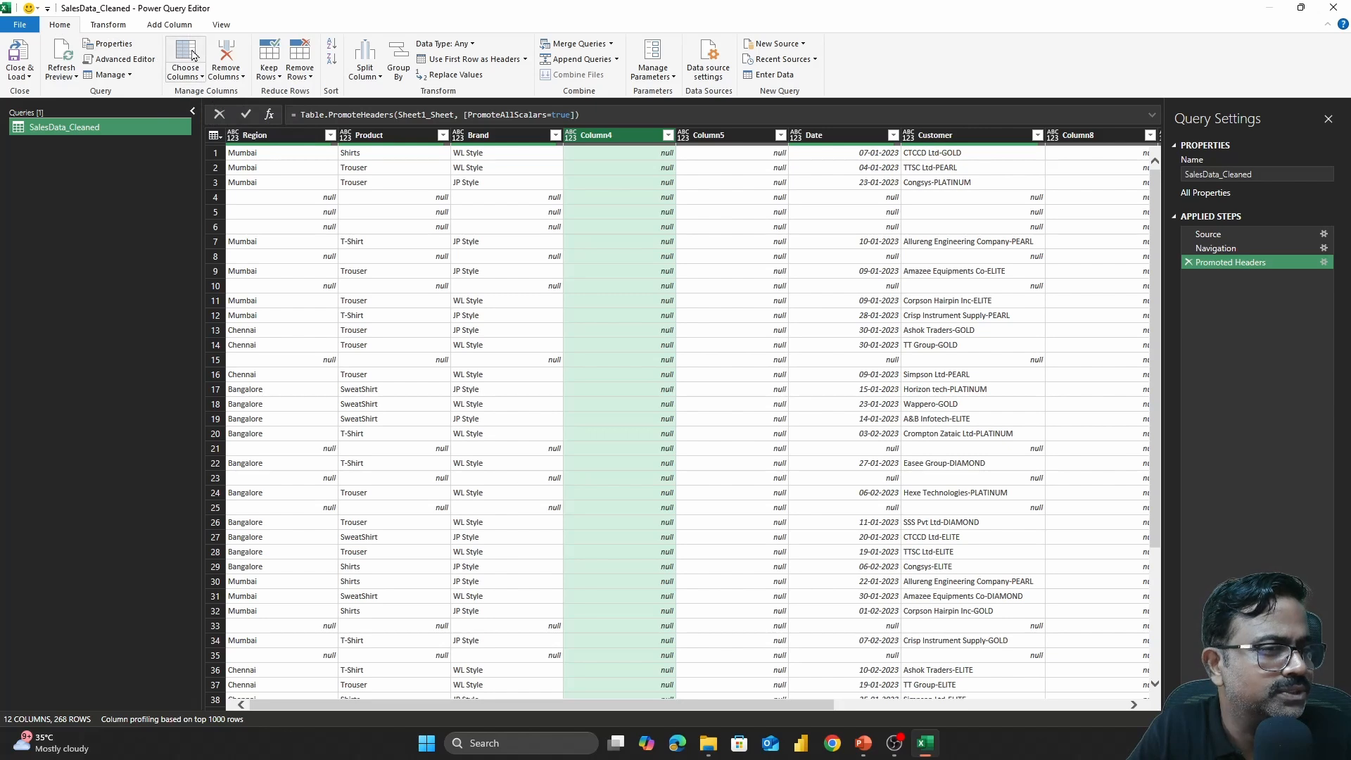
left_click(194, 53)
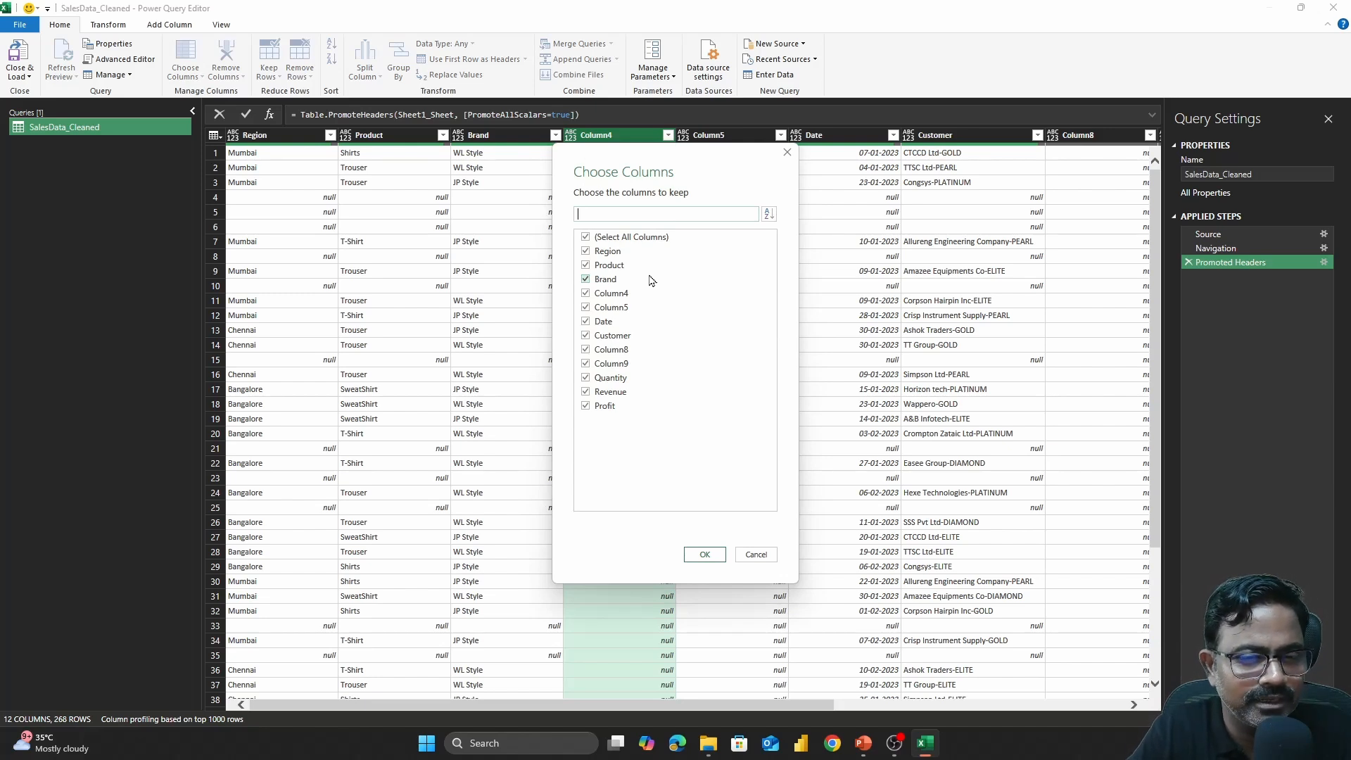
left_click(589, 239)
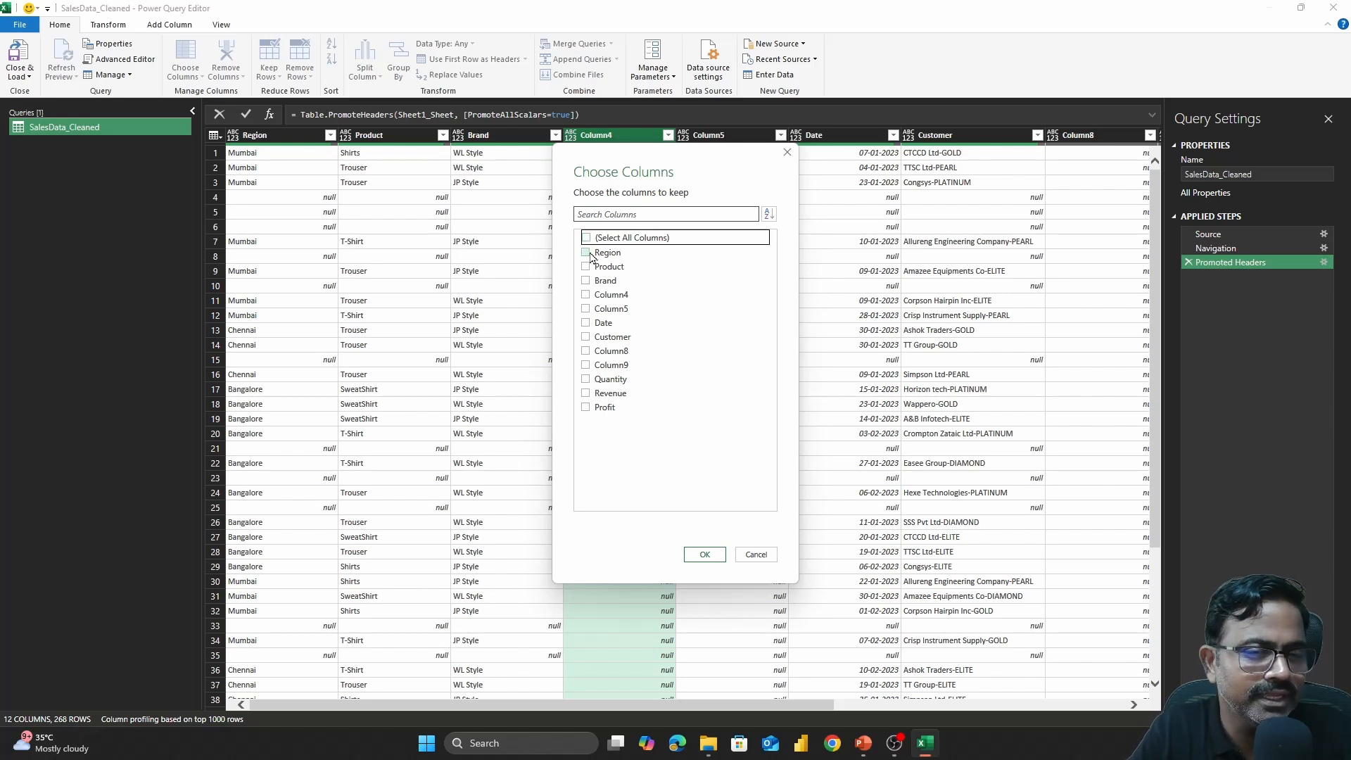
left_click(586, 252)
left_click(586, 267)
left_click(585, 279)
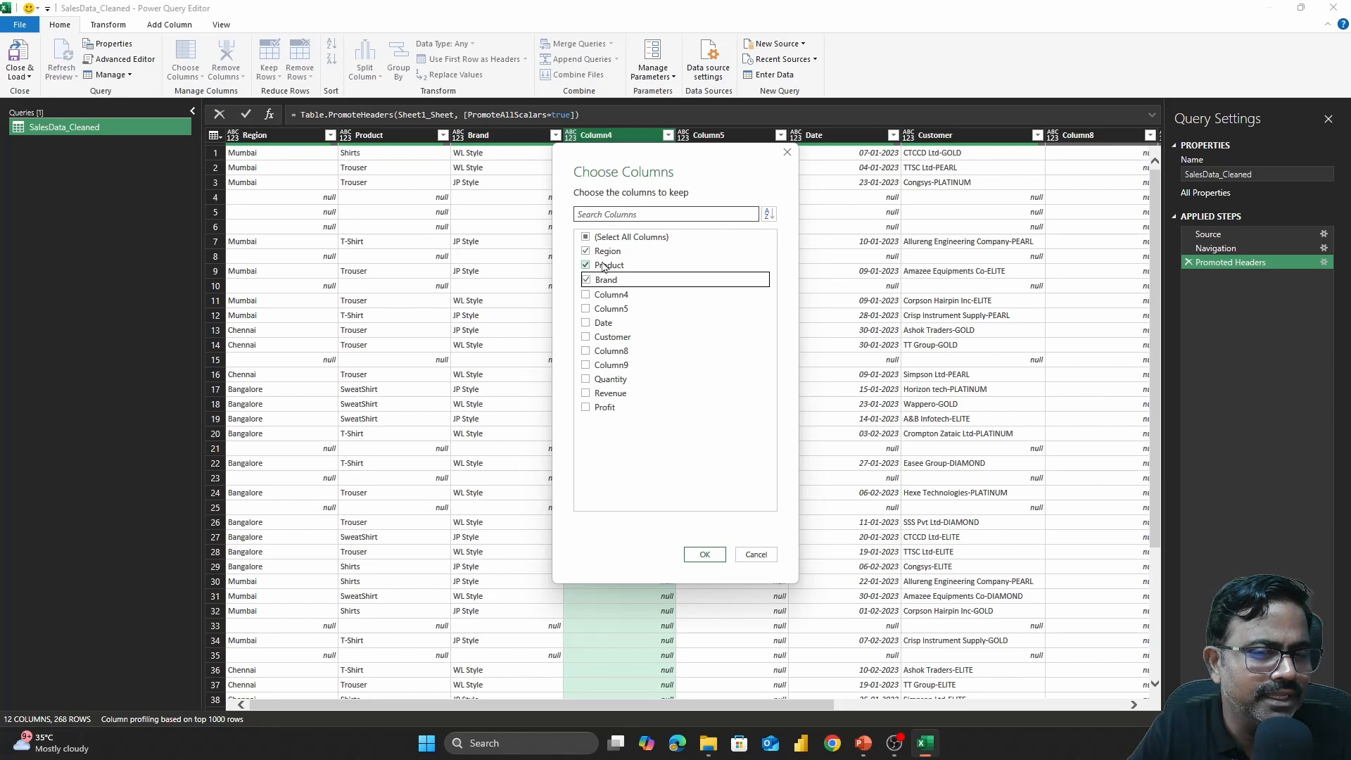
left_click(587, 323)
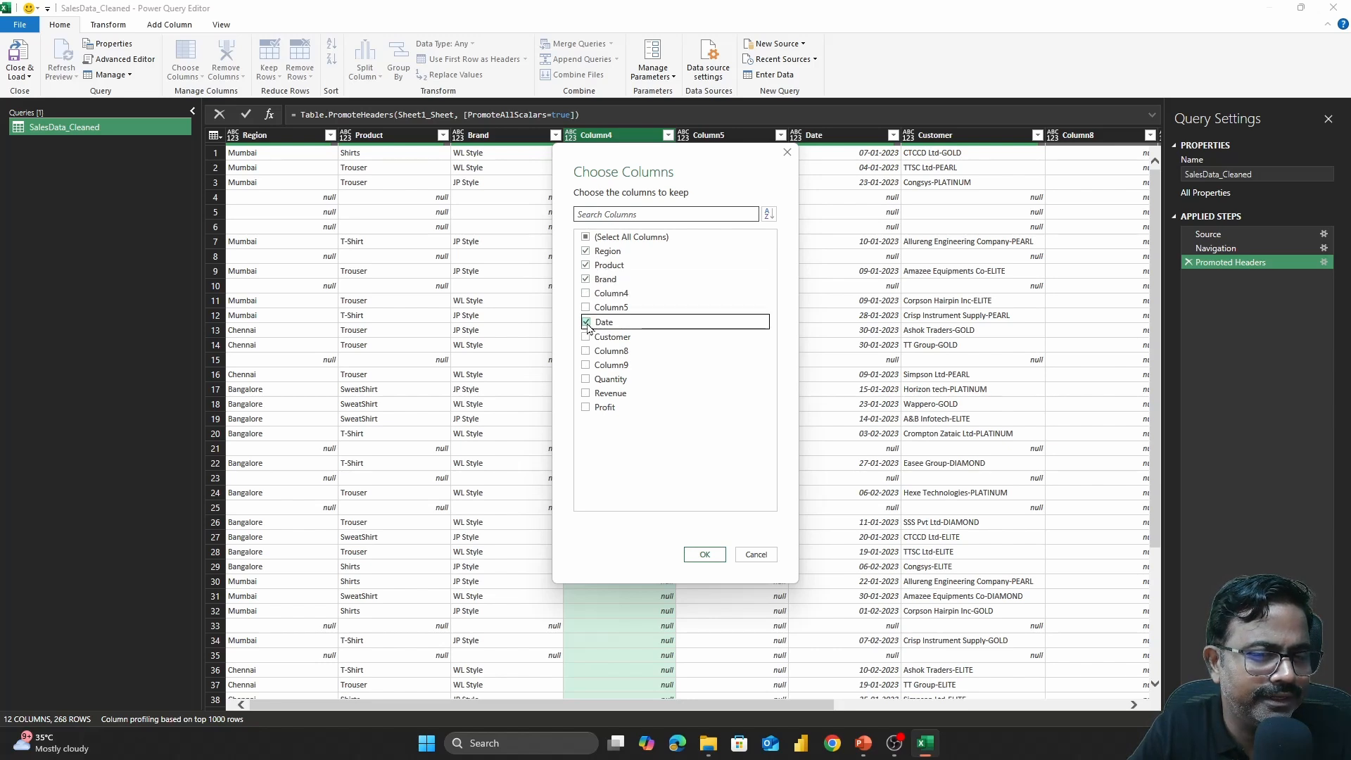
left_click(587, 337)
left_click(586, 381)
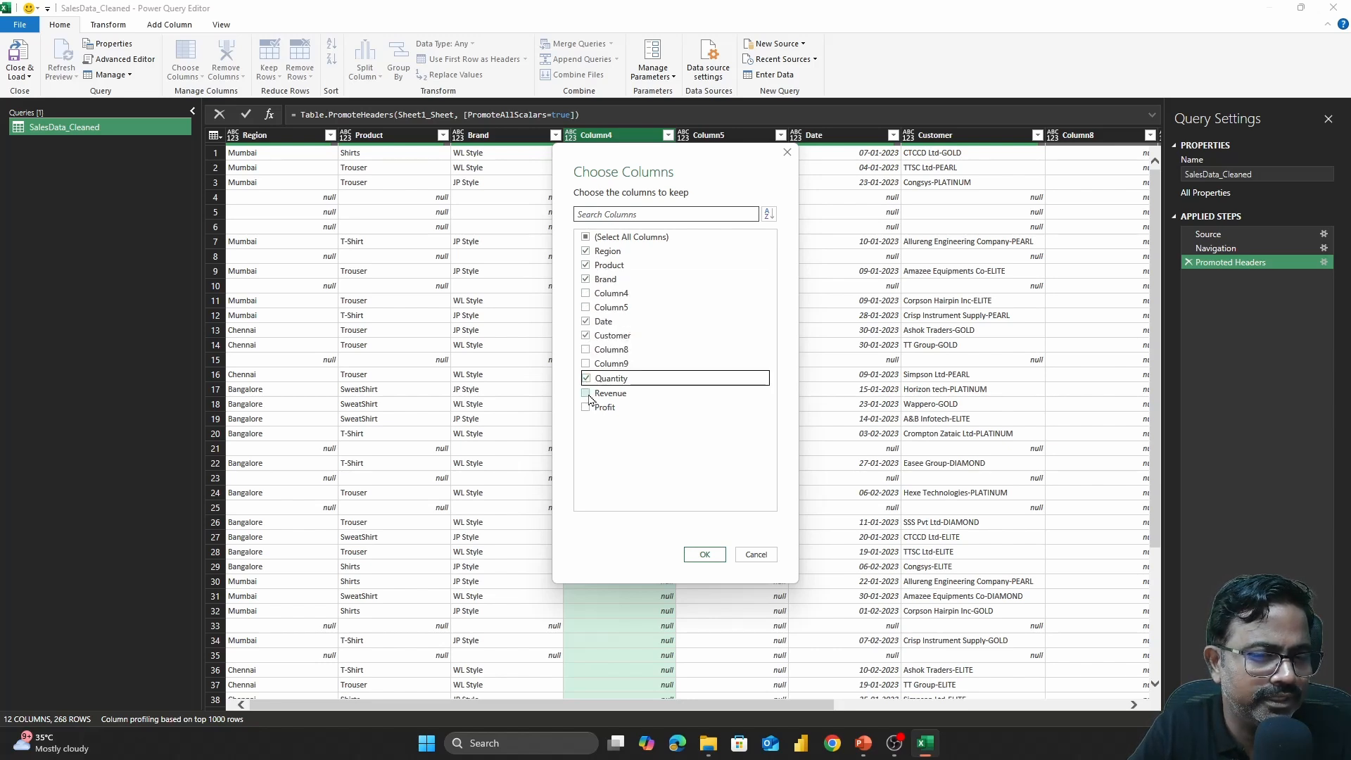
left_click(587, 395)
left_click(586, 408)
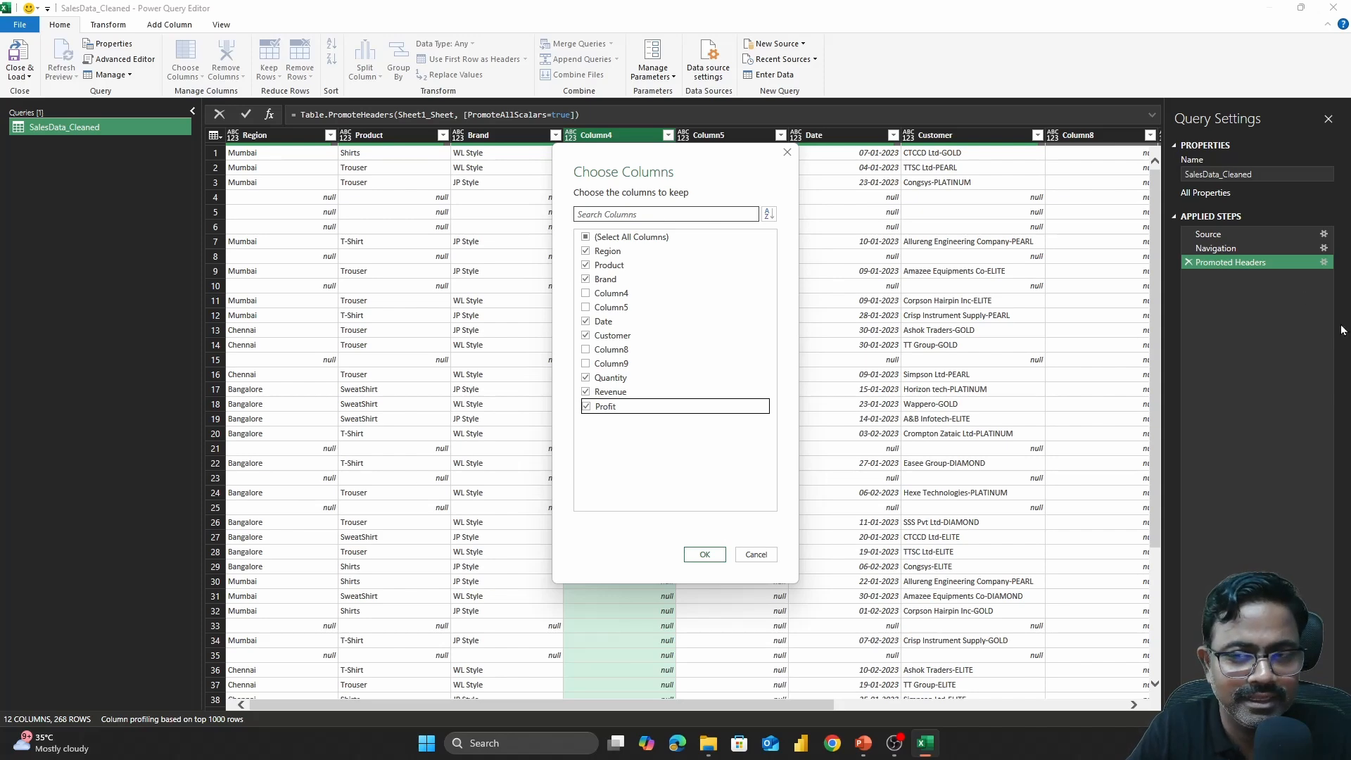
left_click(704, 555)
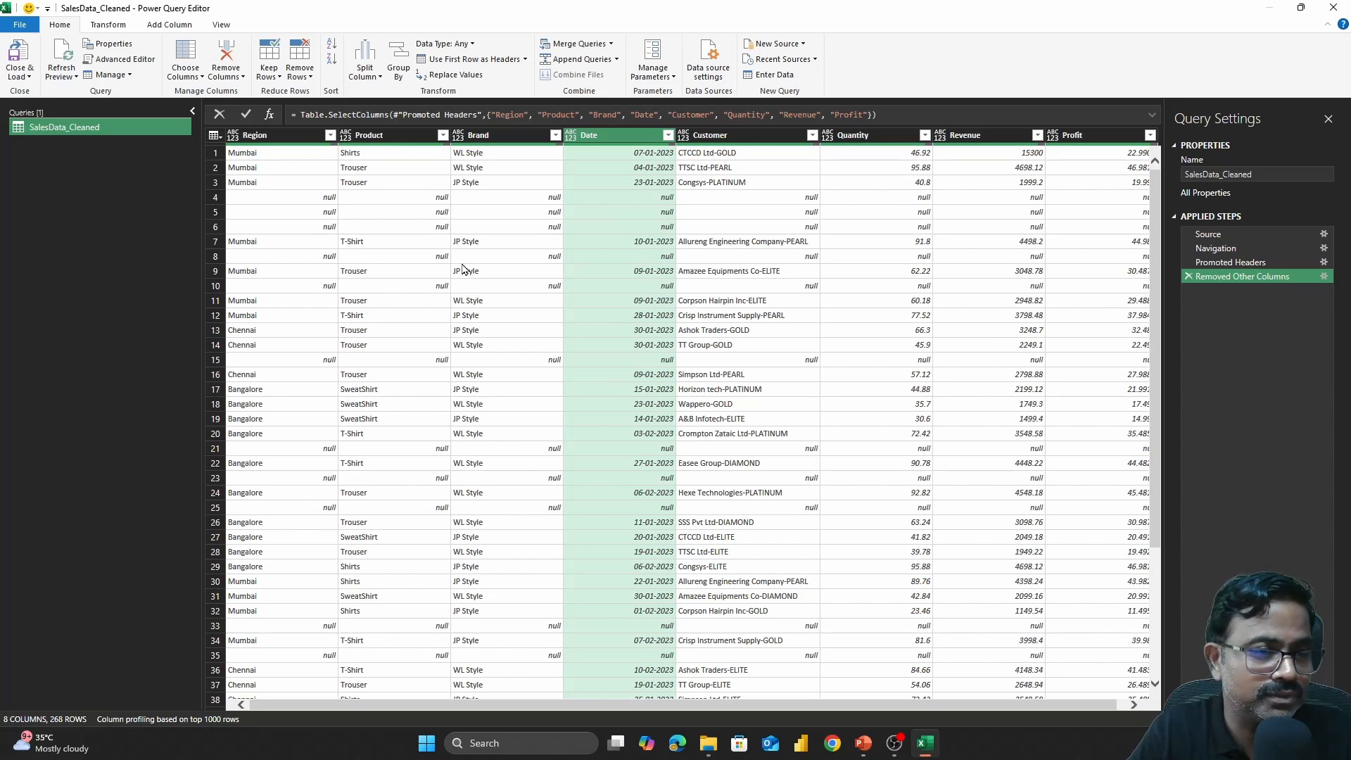
Select all columns of the table and remove the blank rows
left_click(250, 138)
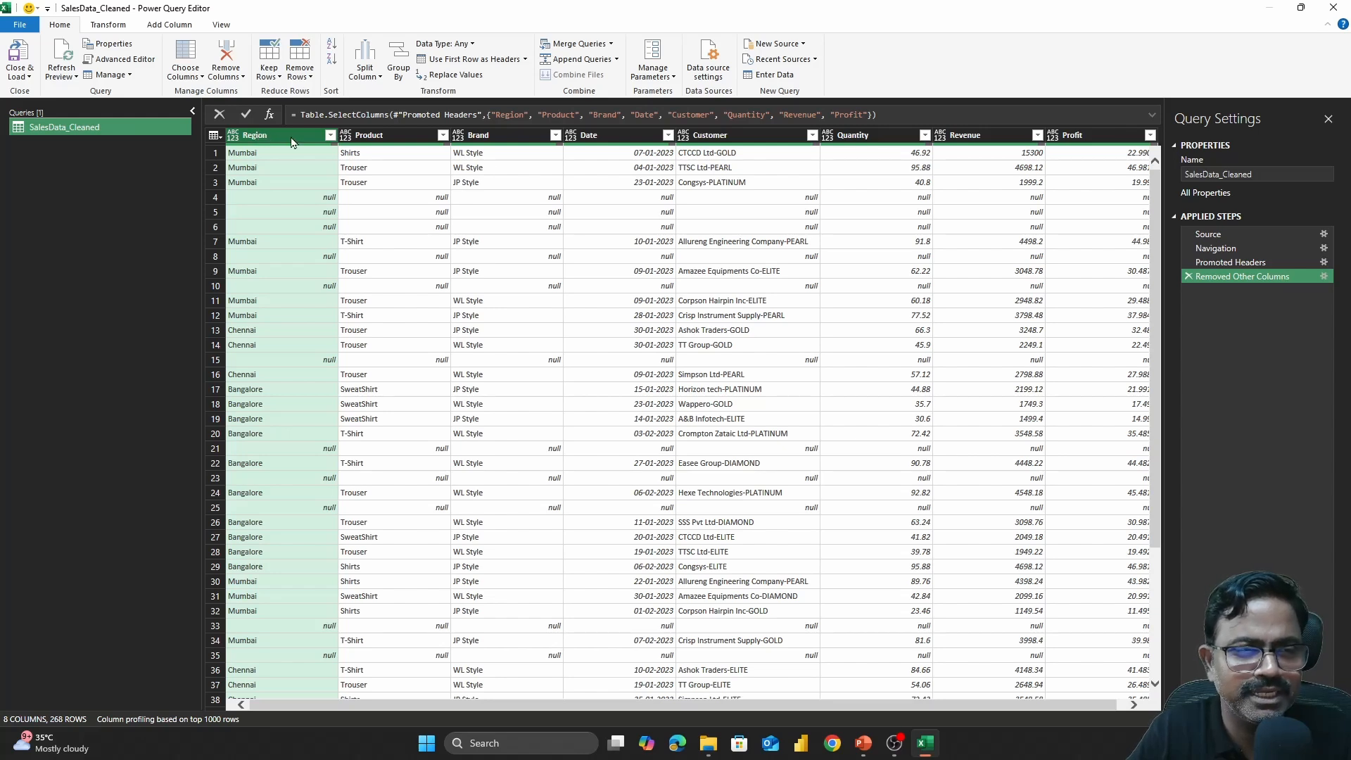
key("ctrl+a")
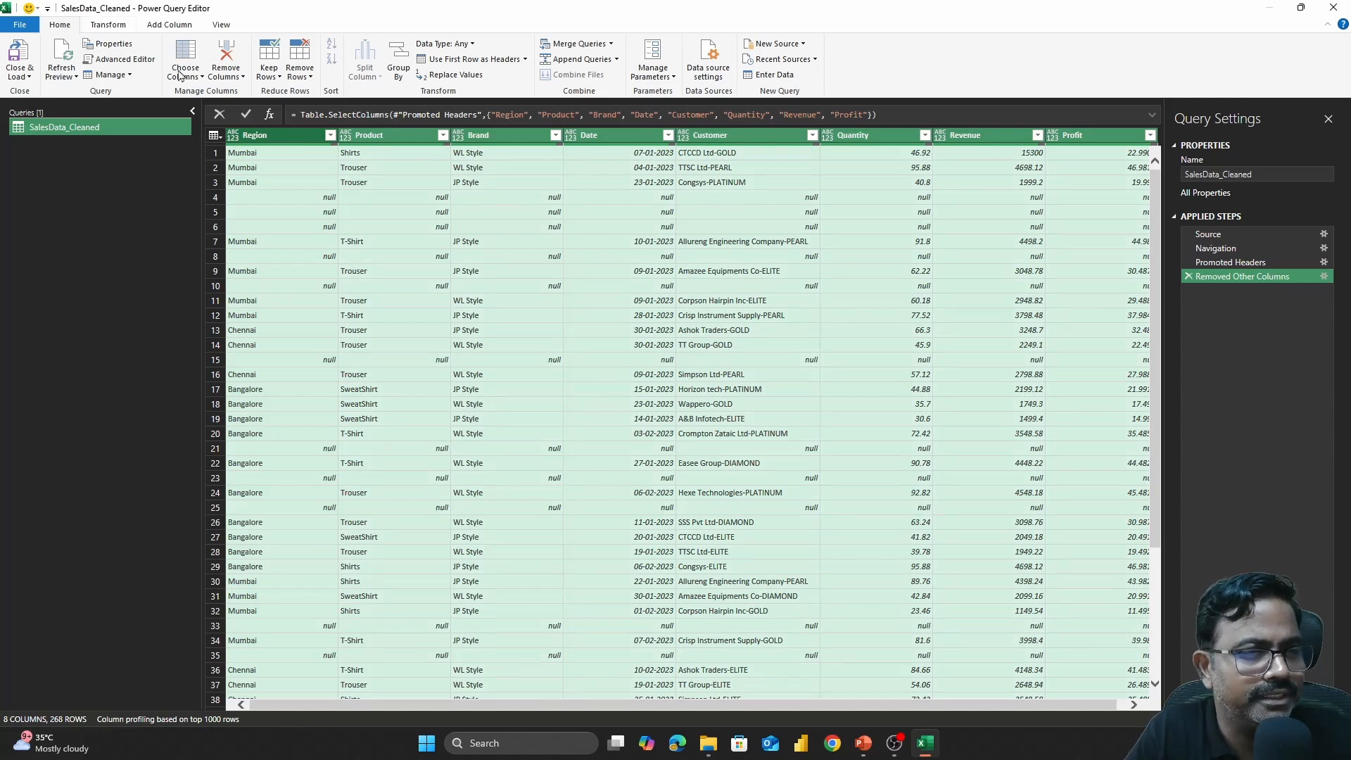
left_click(304, 79)
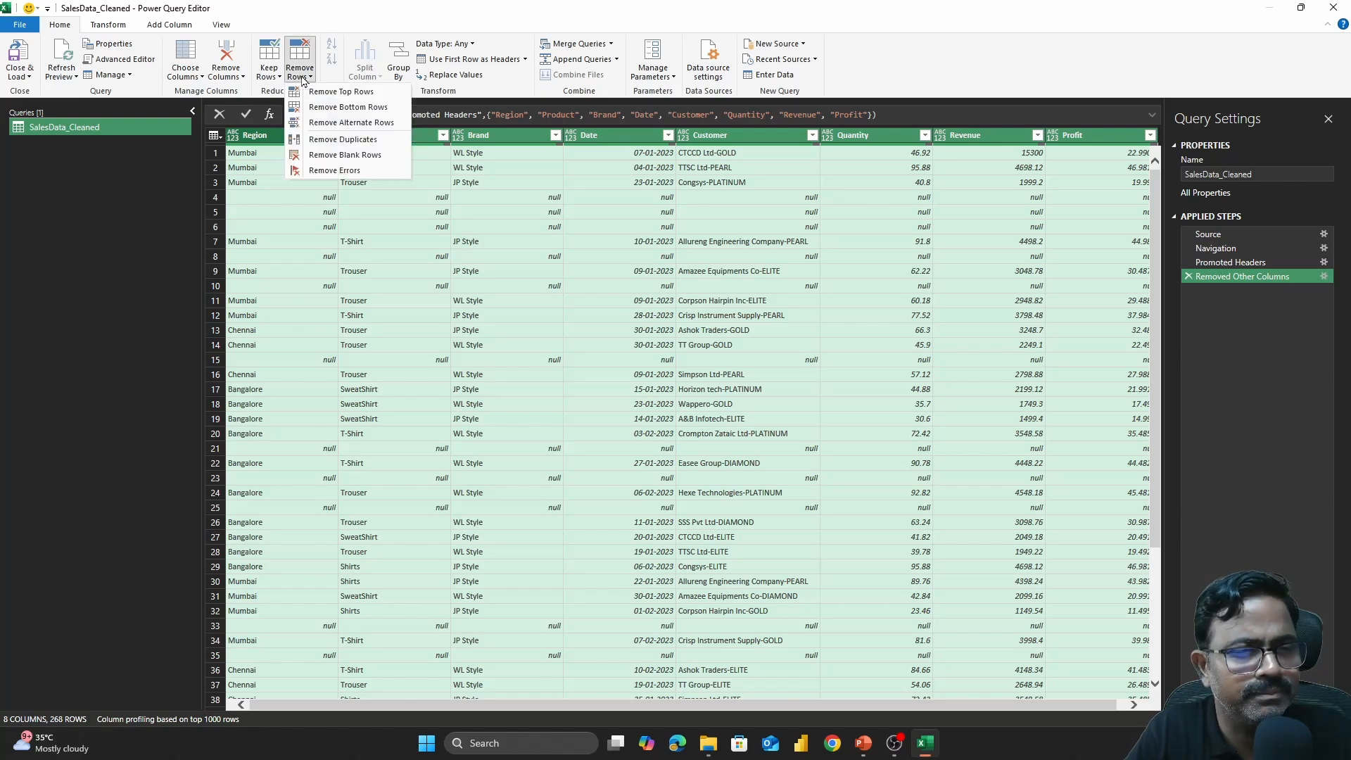
left_click(345, 155)
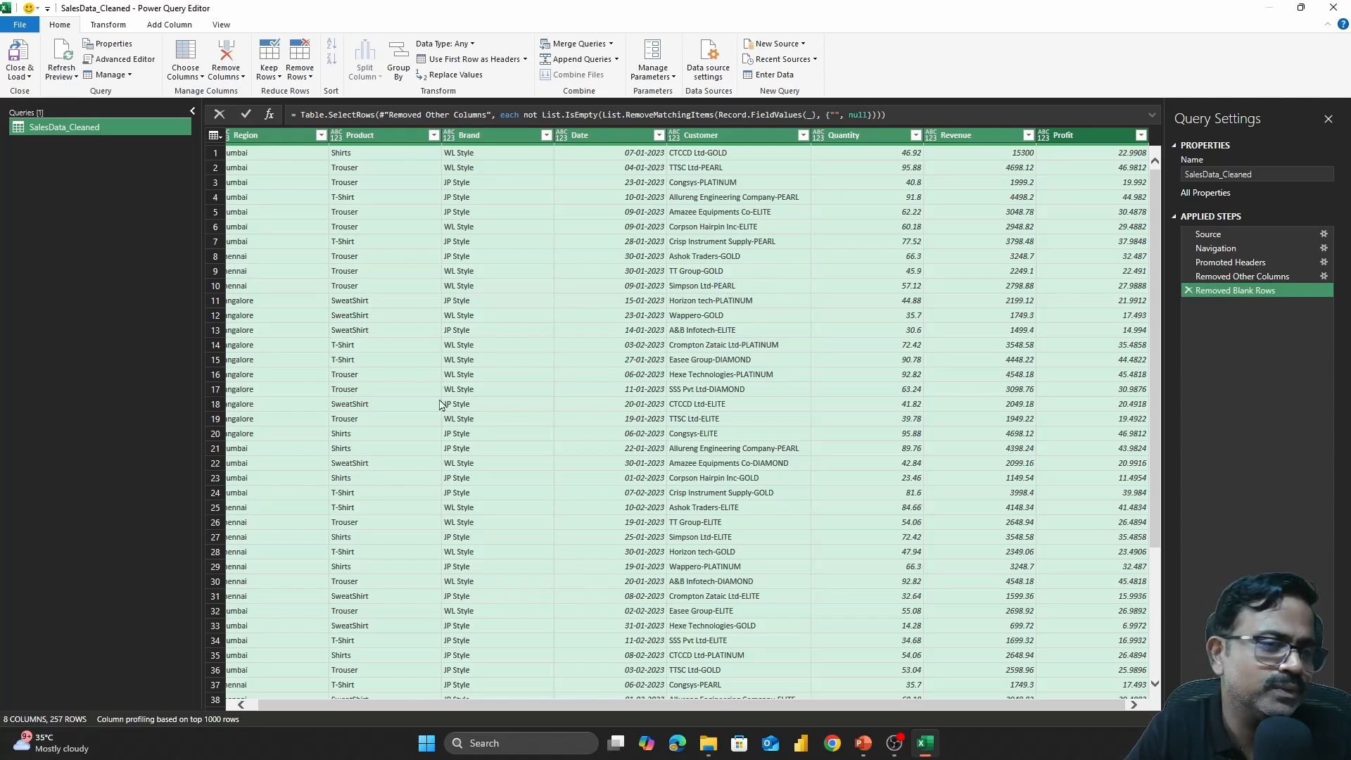
Select all columns of the table and automatically detect their data types, checking the type assigned to the Customer column
left_click(255, 141)
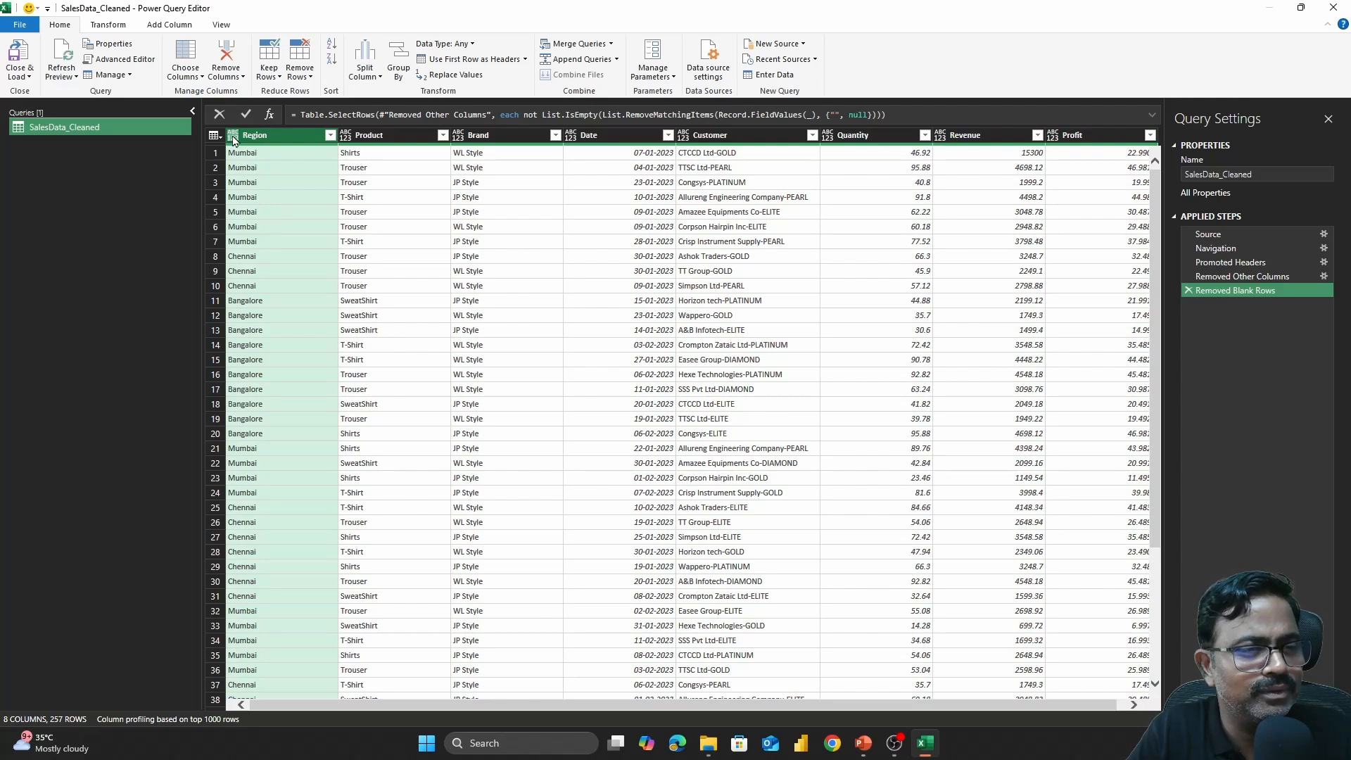
left_click(233, 138)
left_click(234, 140)
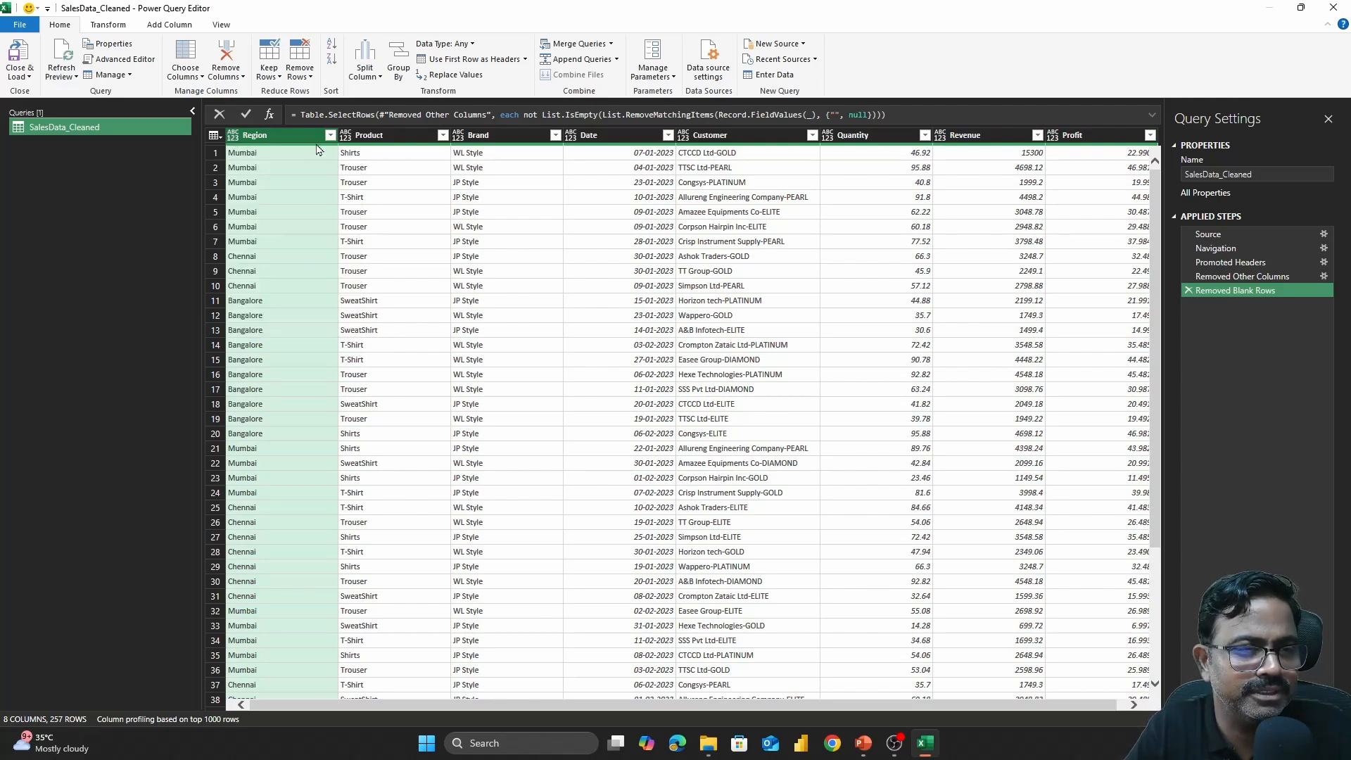
key("ctrl+a")
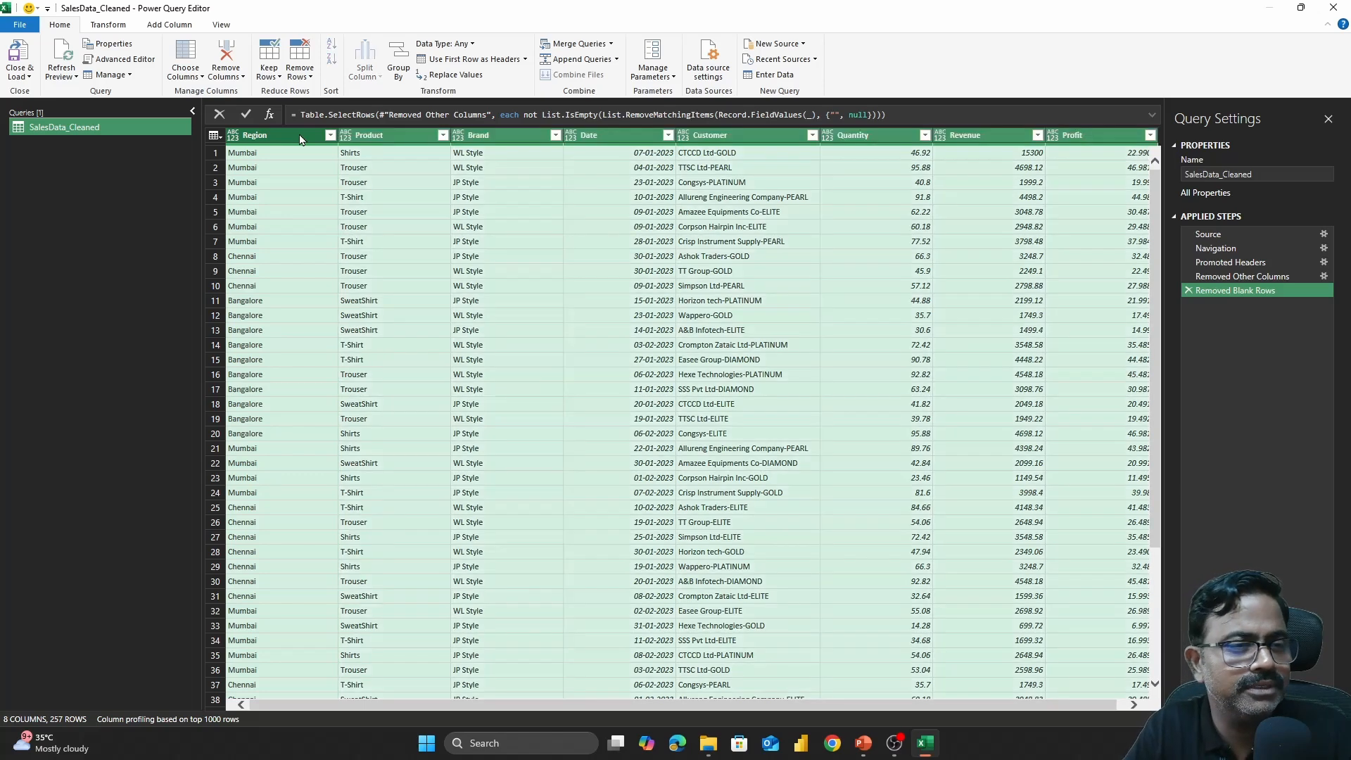
left_click(106, 26)
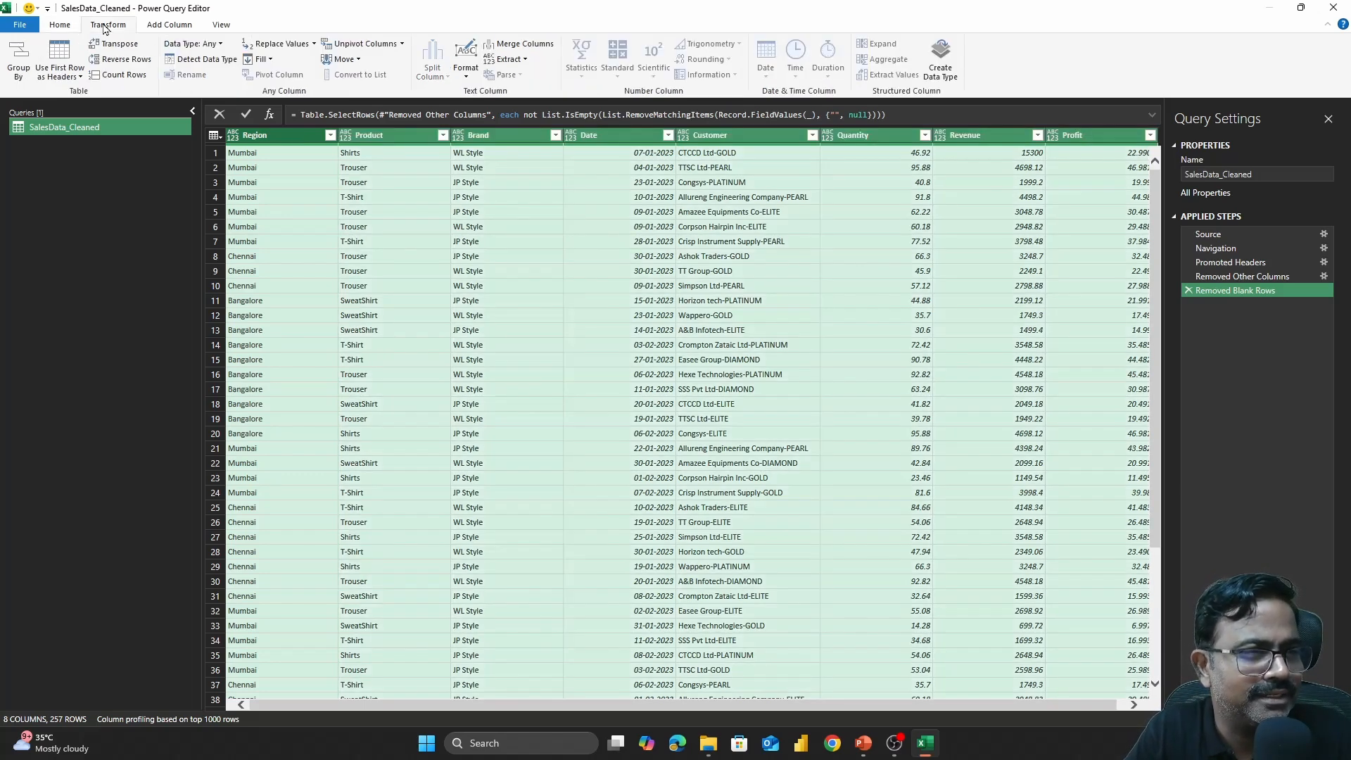
left_click(203, 62)
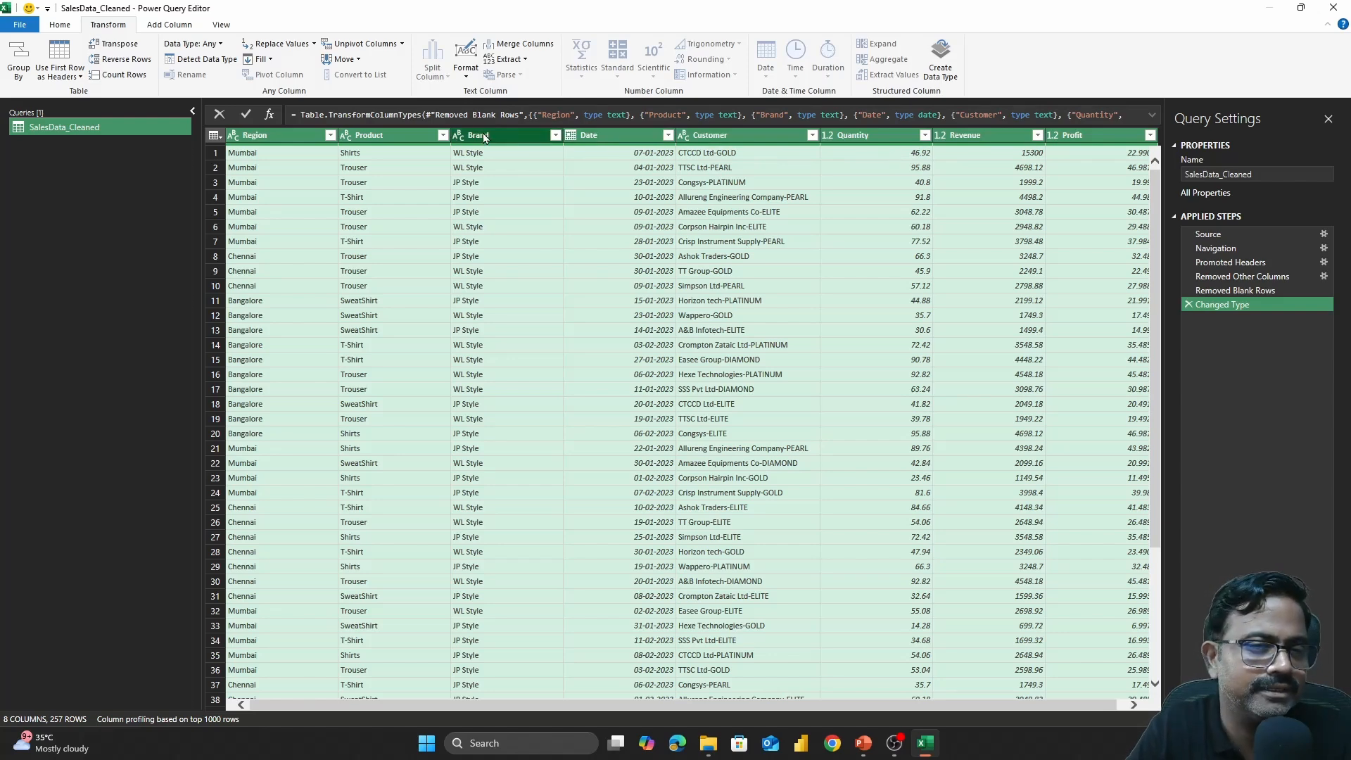
left_click(686, 138)
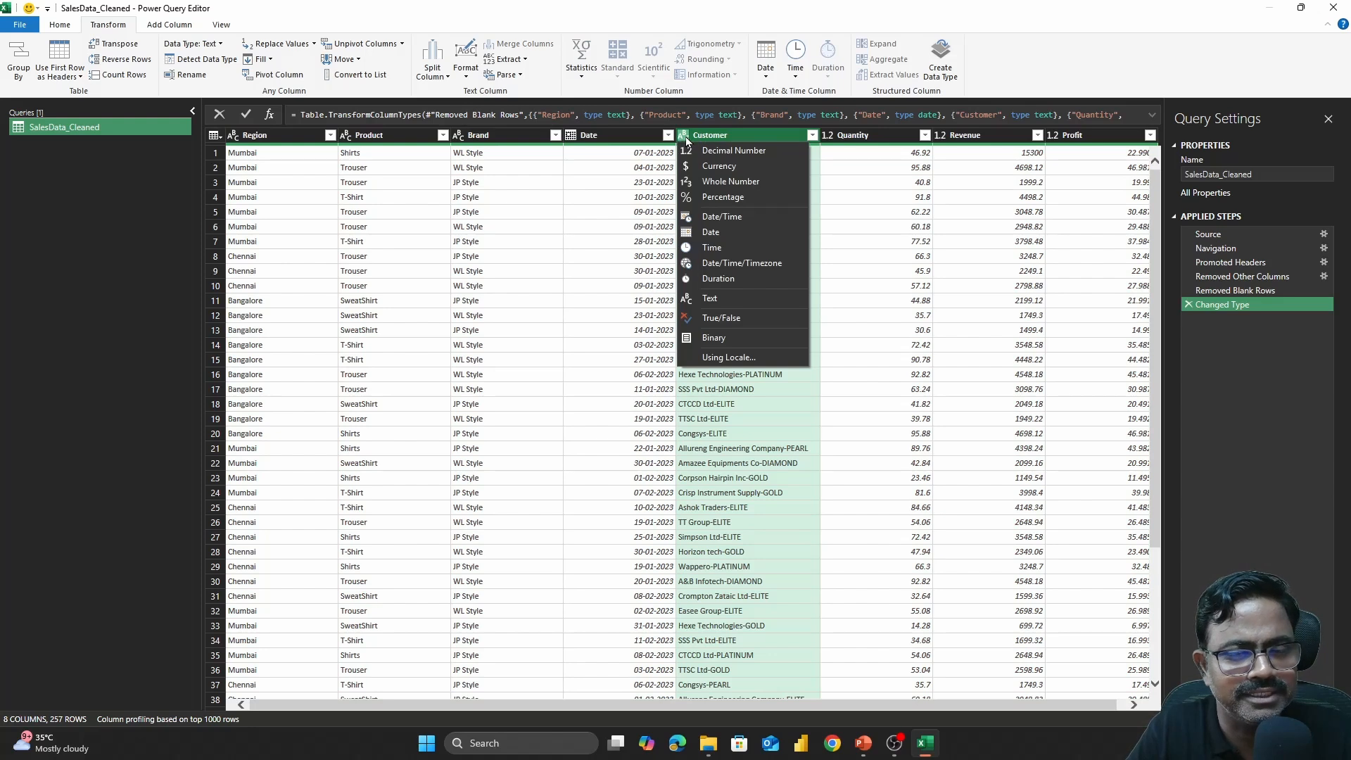
left_click(686, 141)
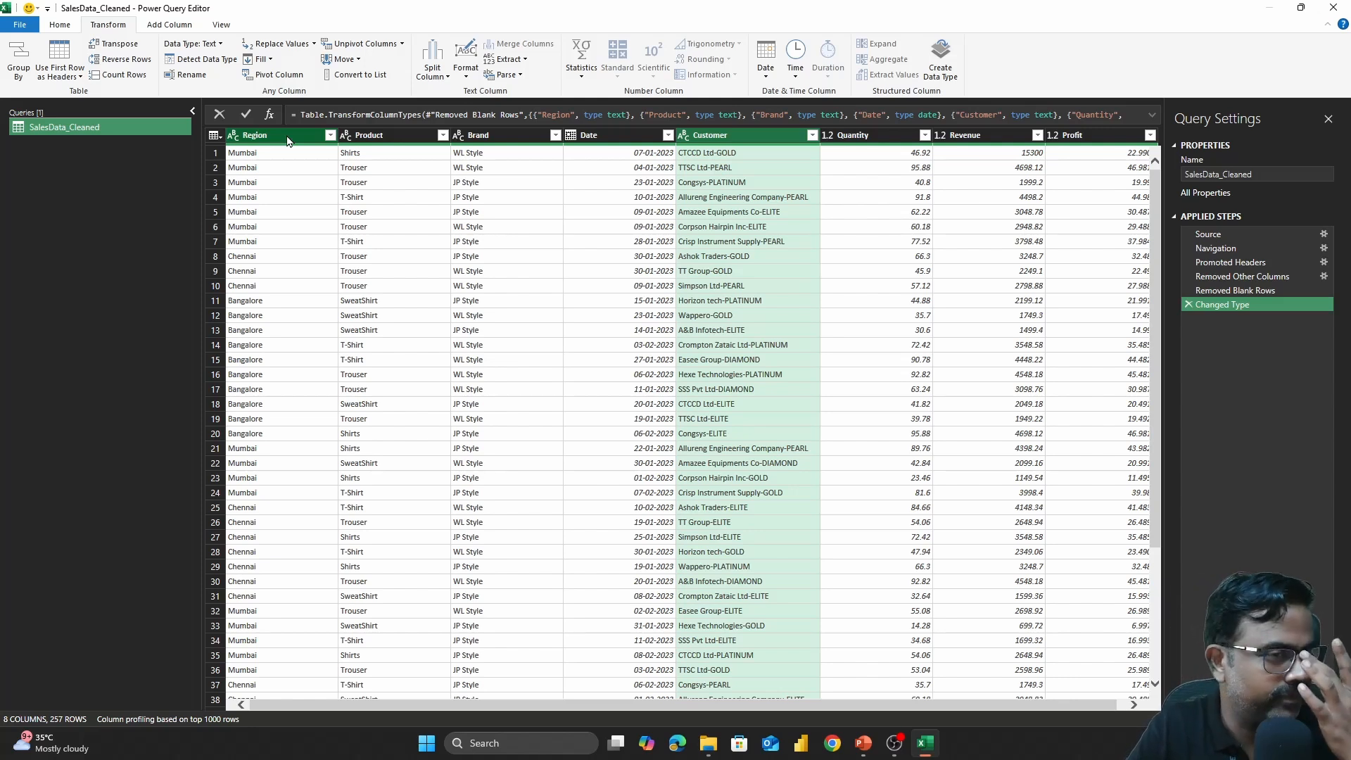
Close and load the query as a table into the existing worksheet at cell A1
left_click(59, 26)
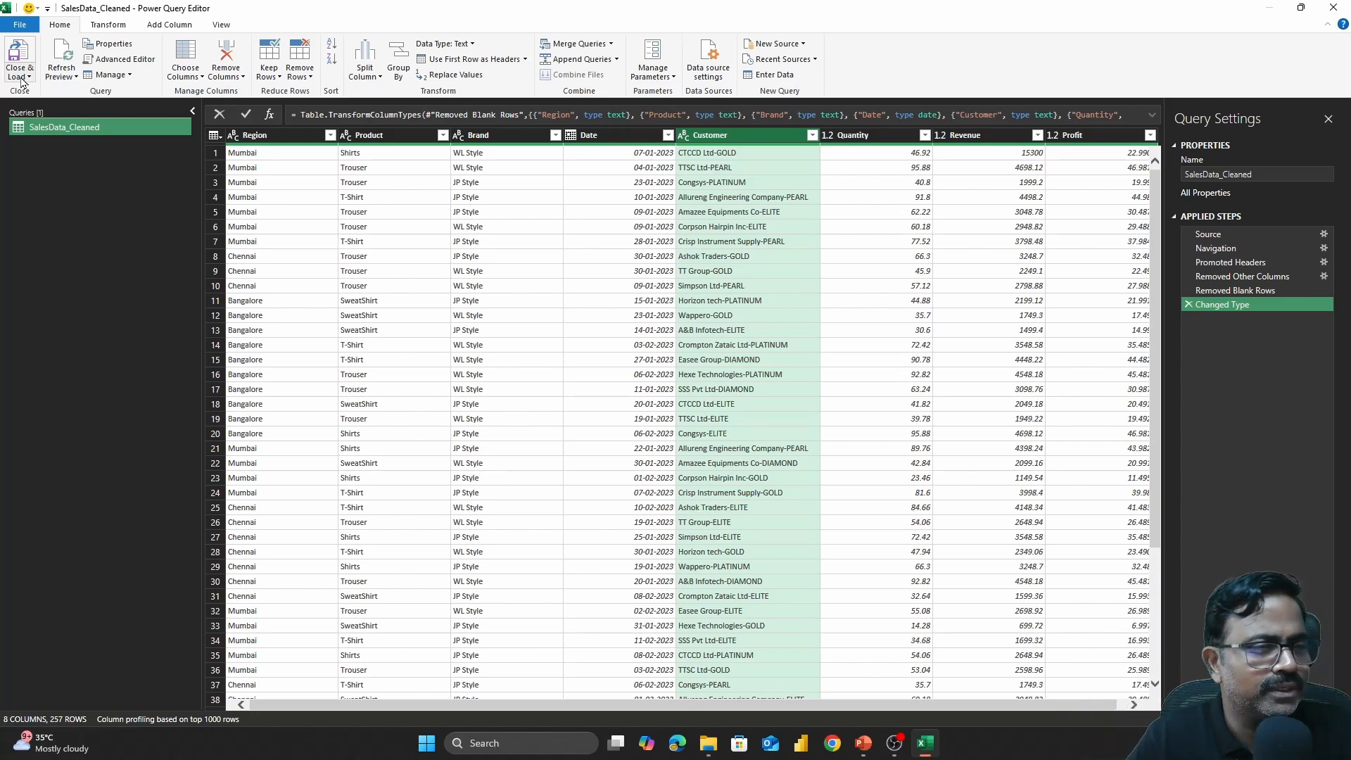
left_click(22, 78)
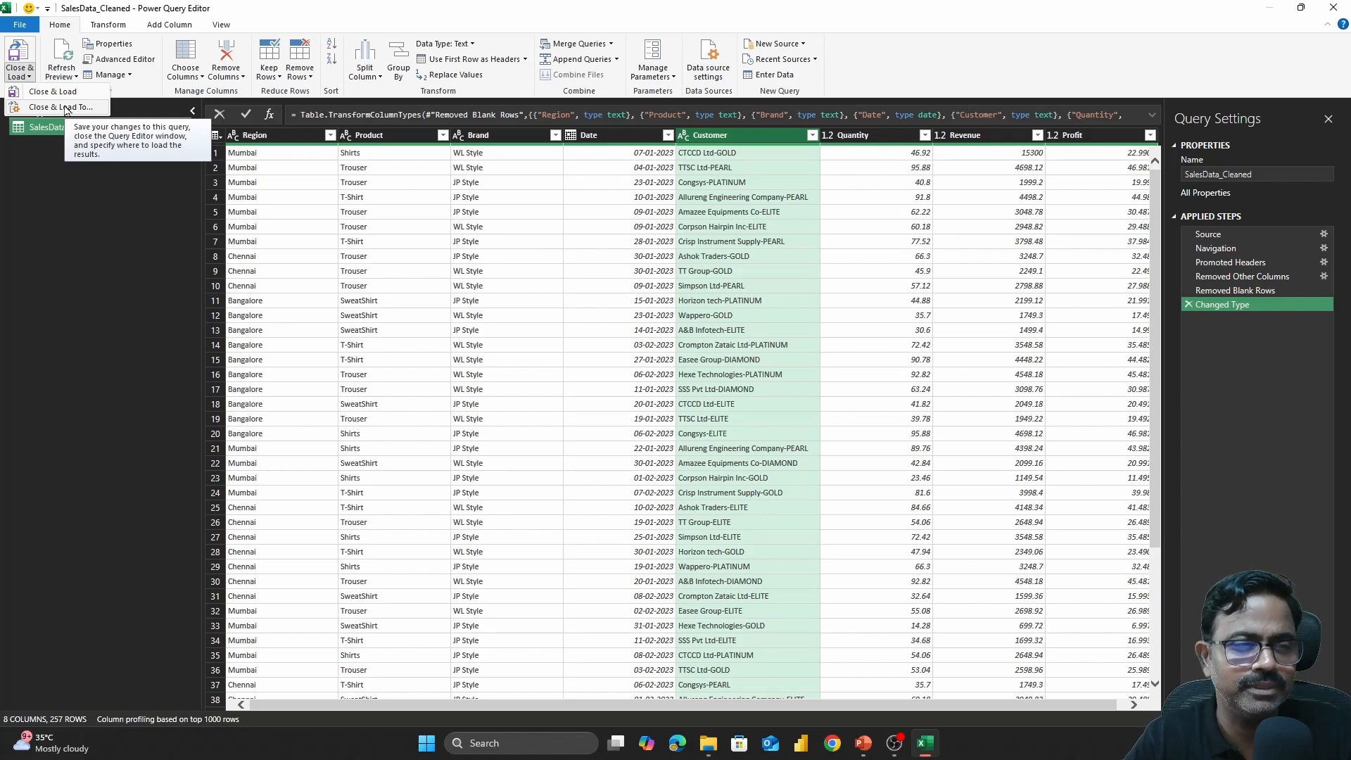
left_click(66, 108)
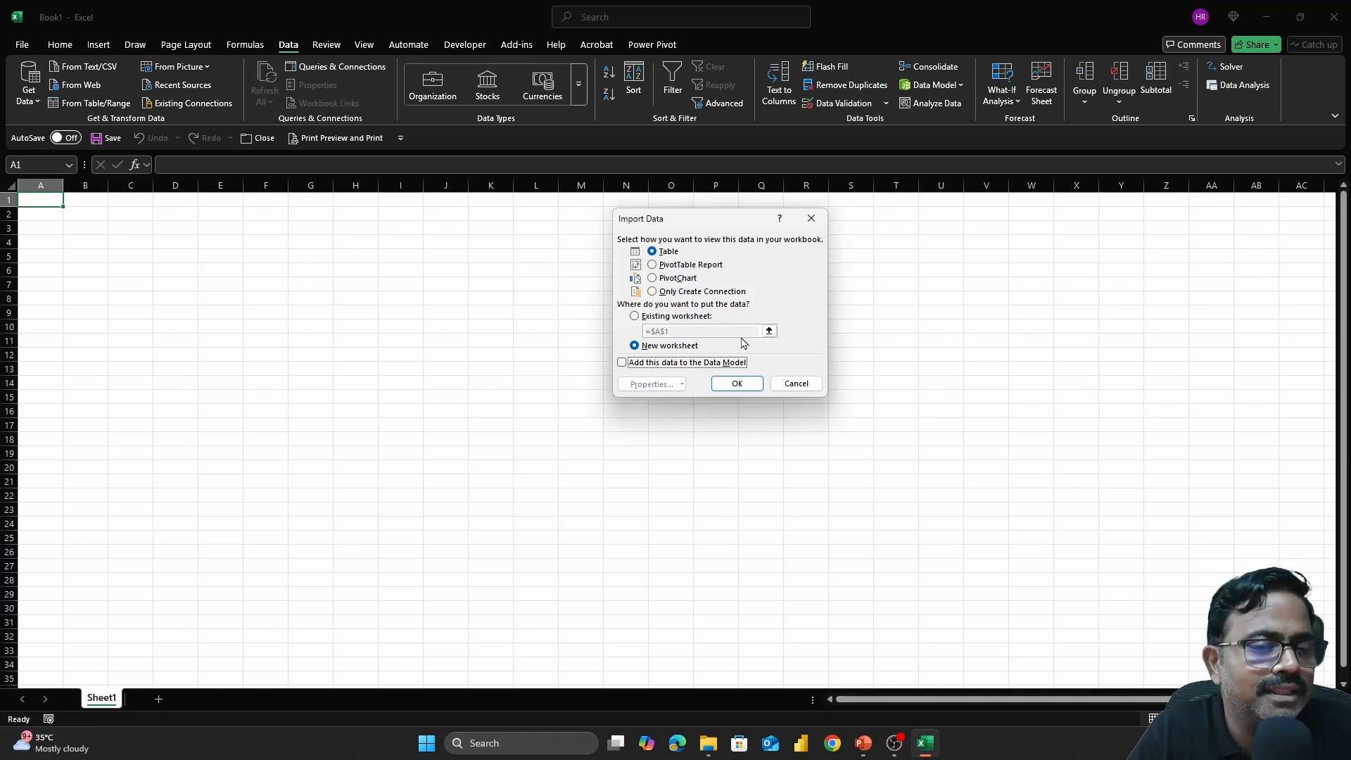
left_click(635, 316)
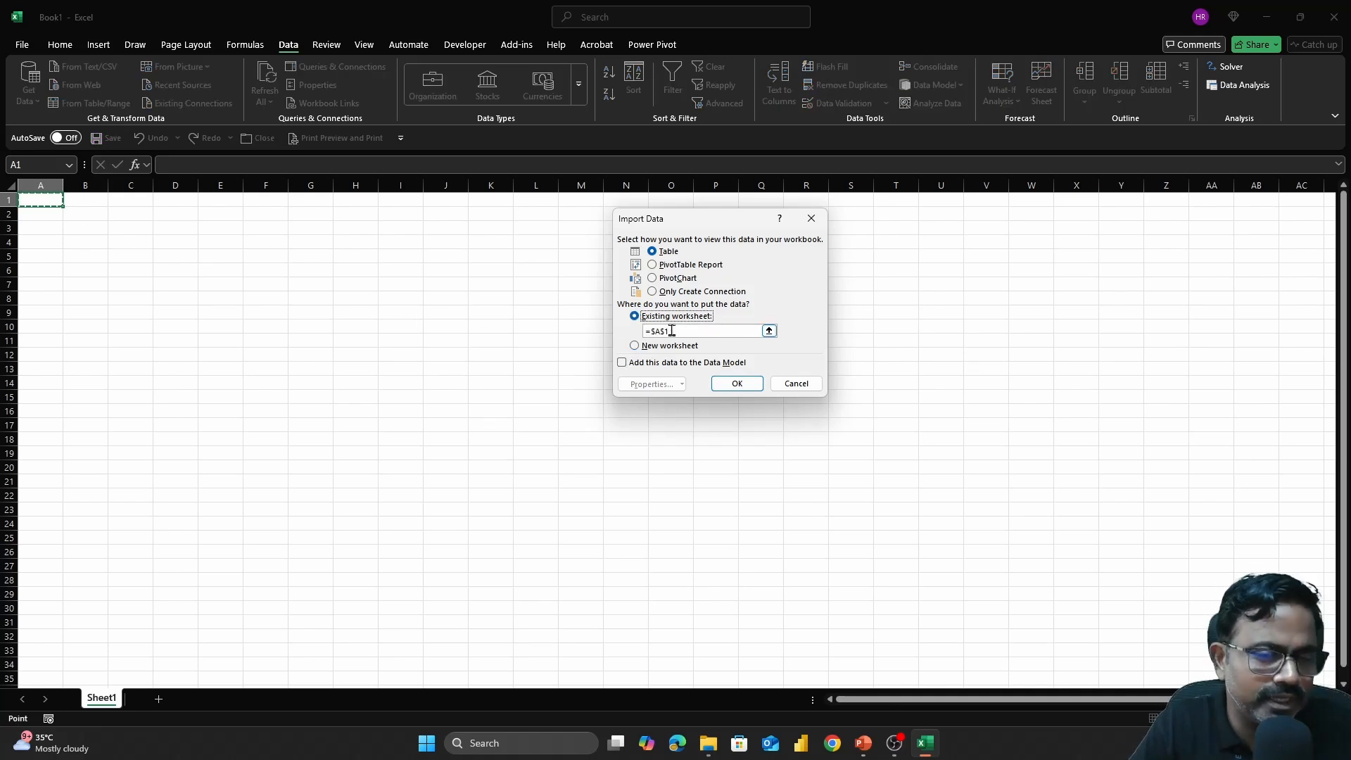
left_click(749, 383)
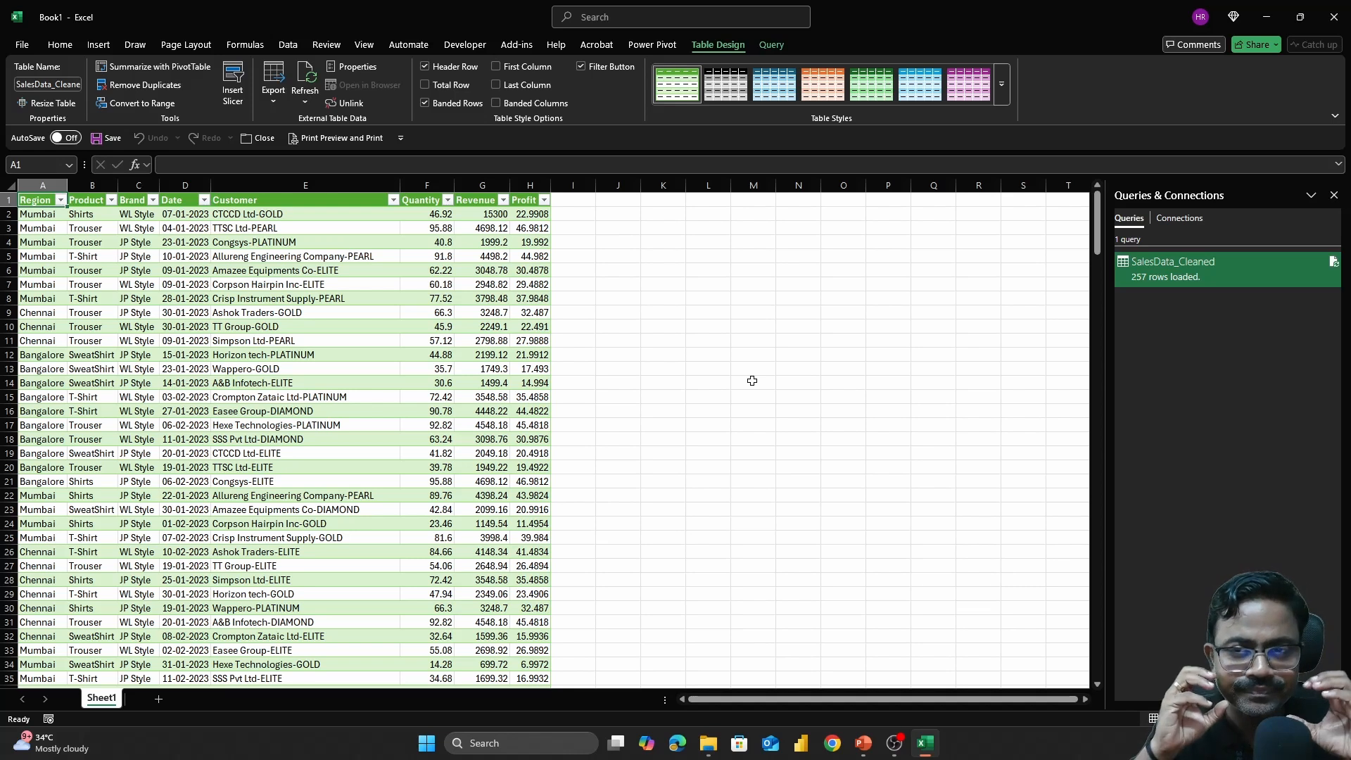
Open the Module 2 workbook from the My Data folder to examine its raw sales data, and close it again
key("alt+Tab")
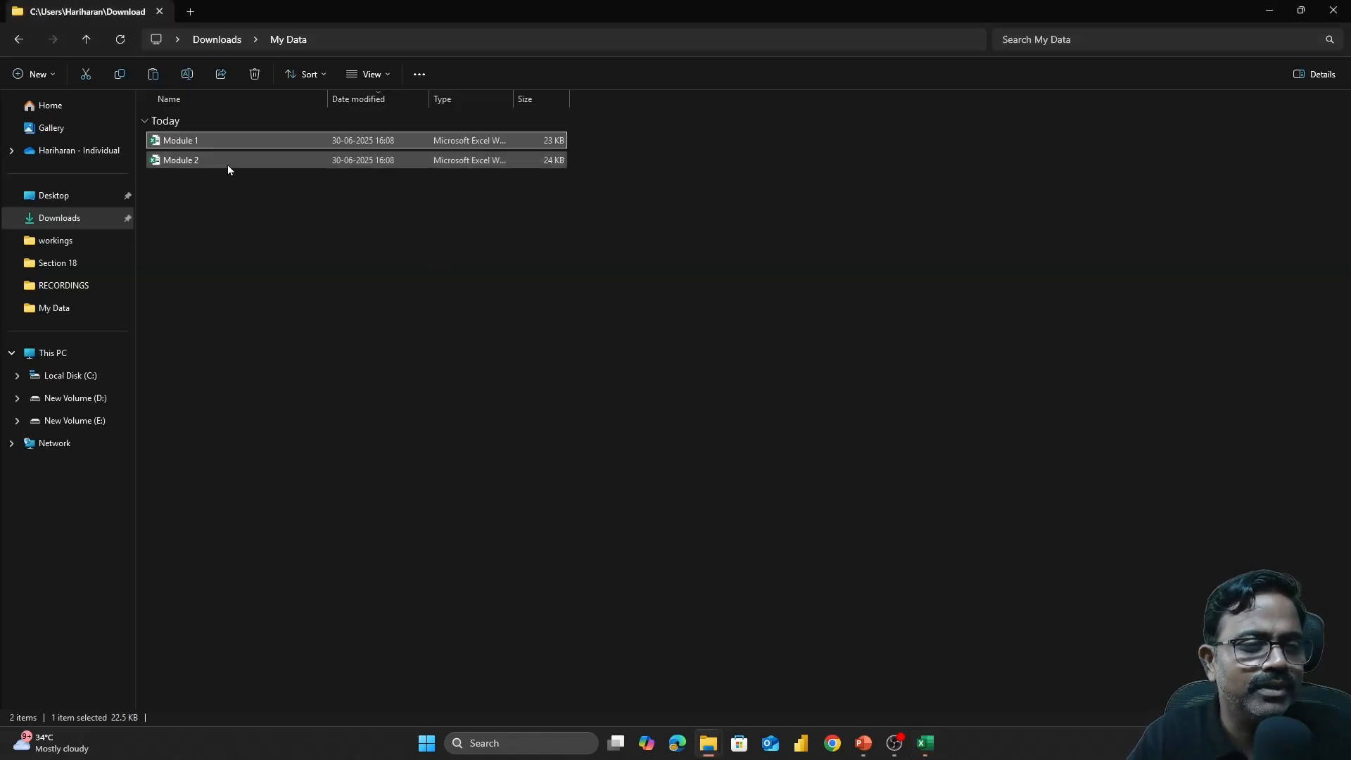
left_click(228, 164)
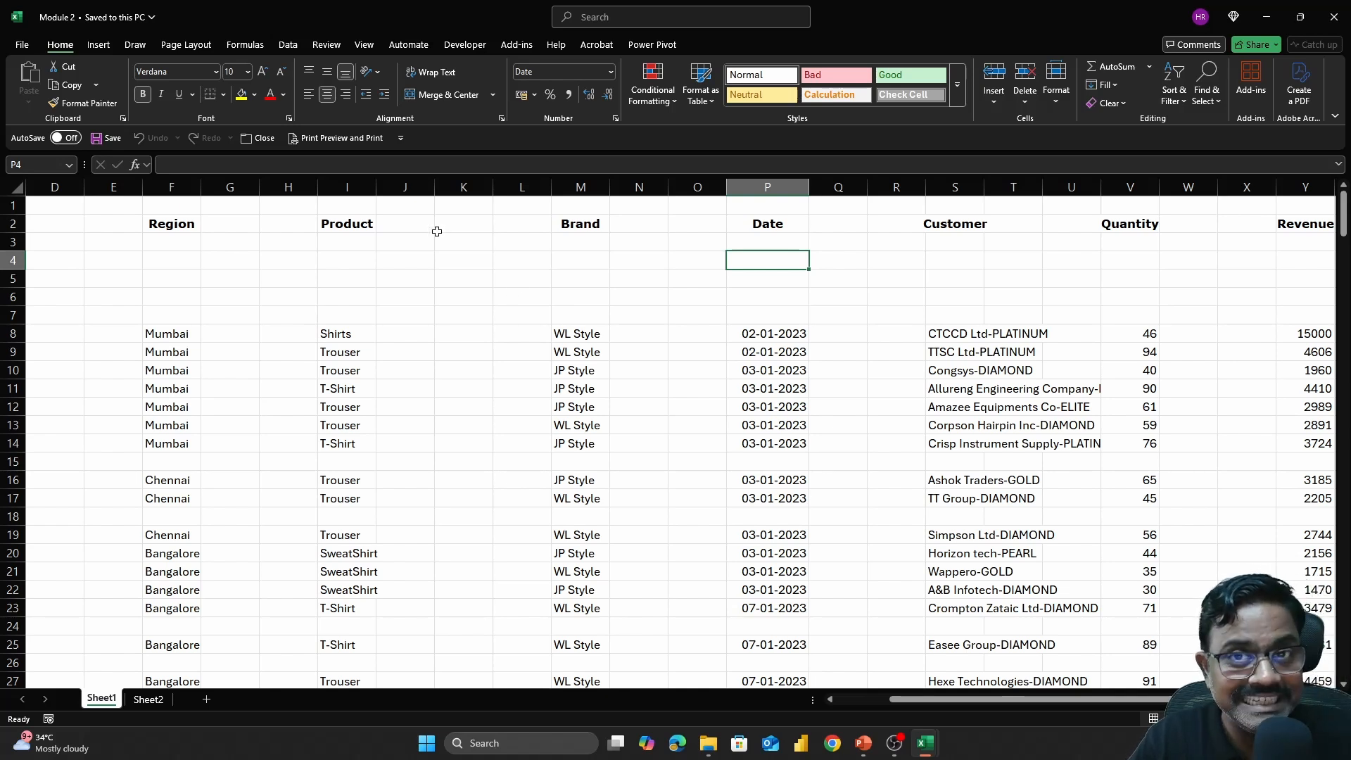
left_click(253, 138)
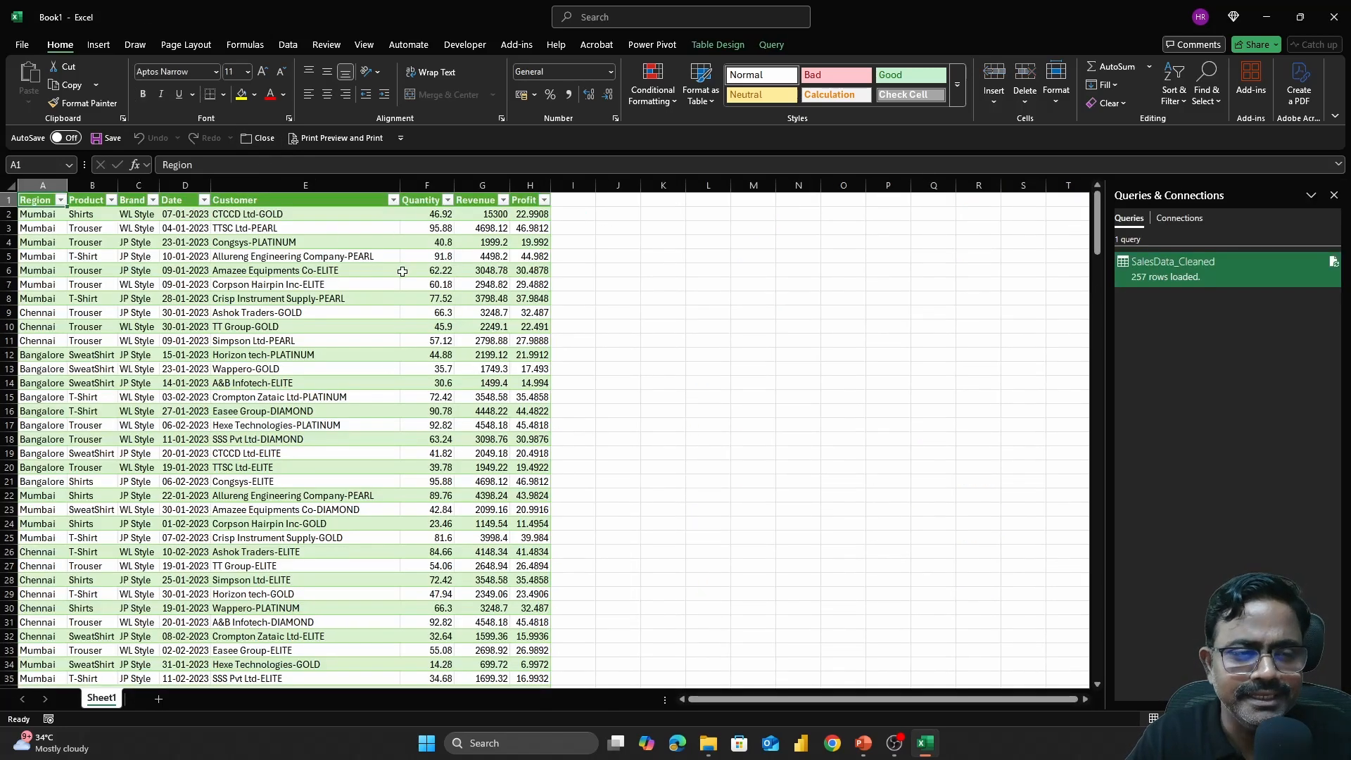
Open the loaded SalesData_Cleaned query for editing in the Power Query Editor
left_click(402, 272)
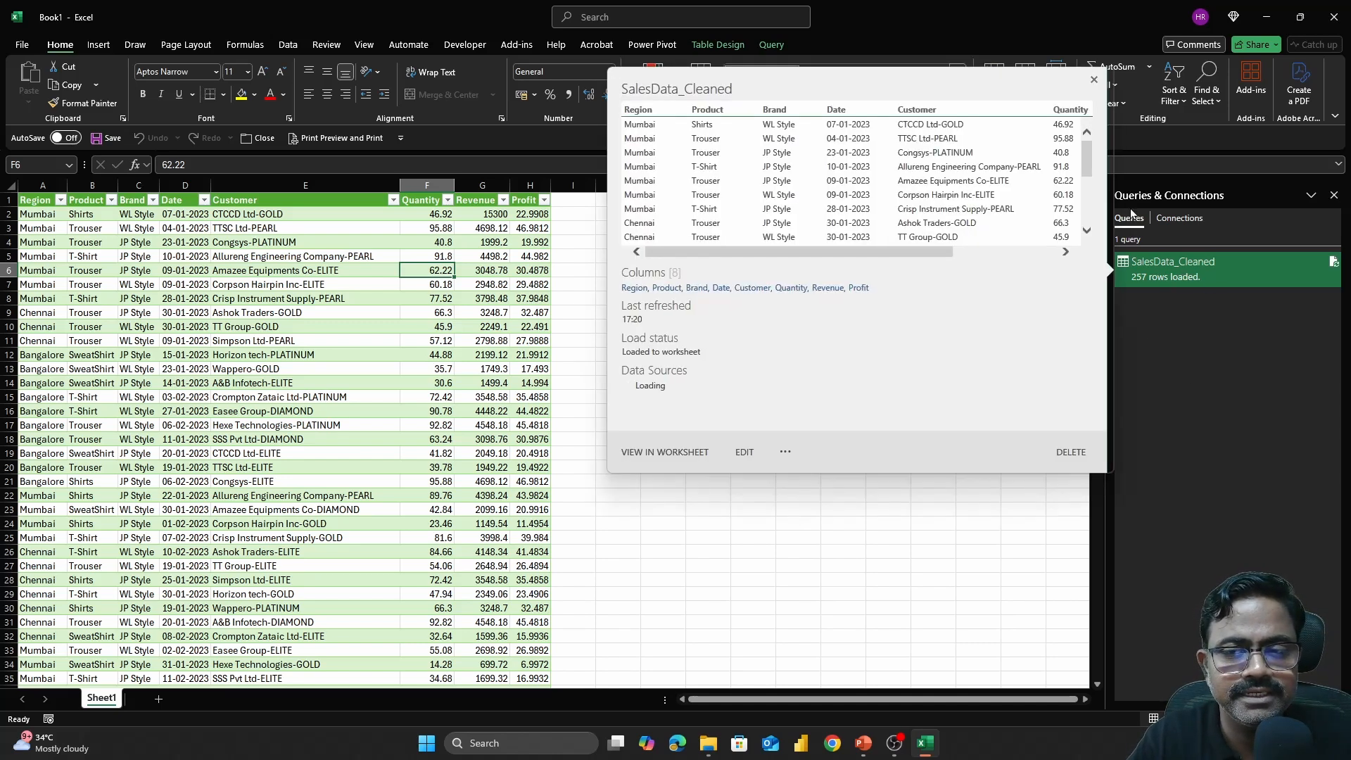
mouse_move(1192, 285)
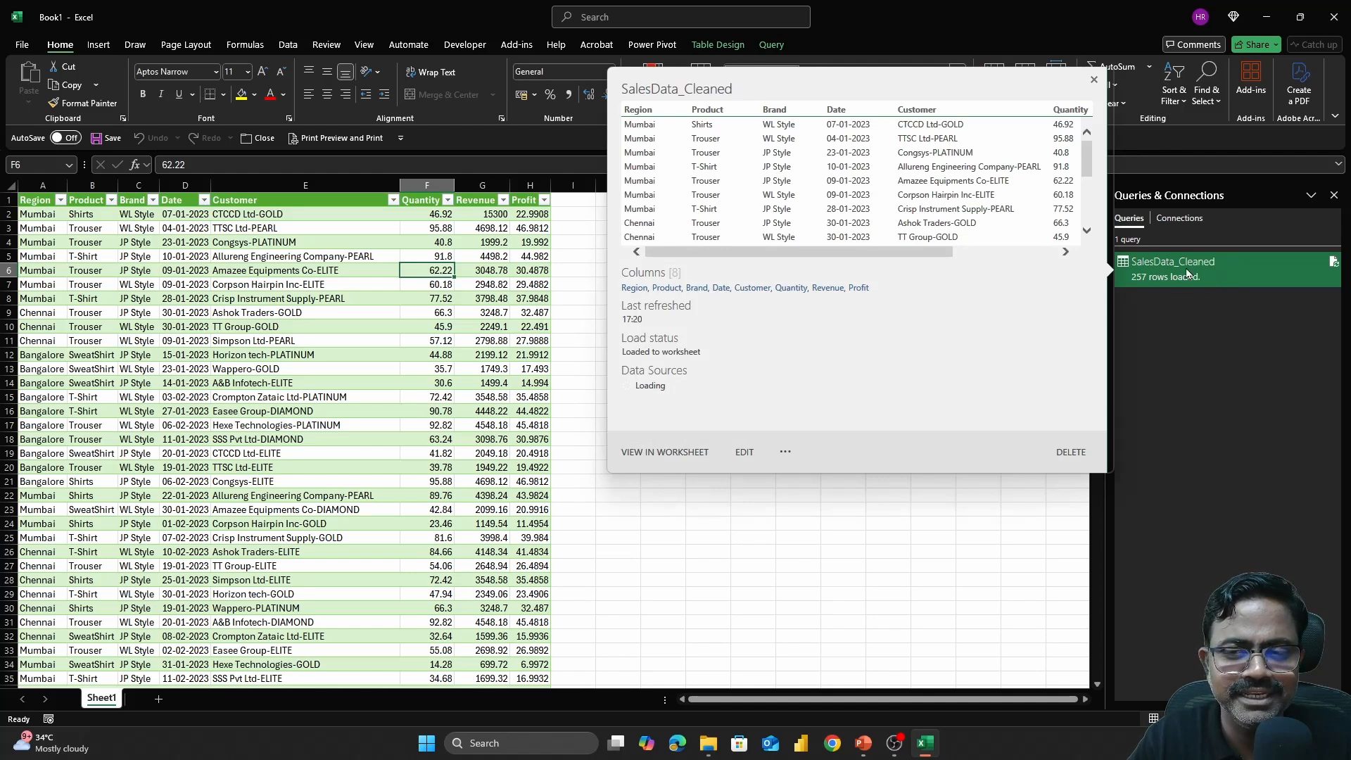
right_click(1188, 273)
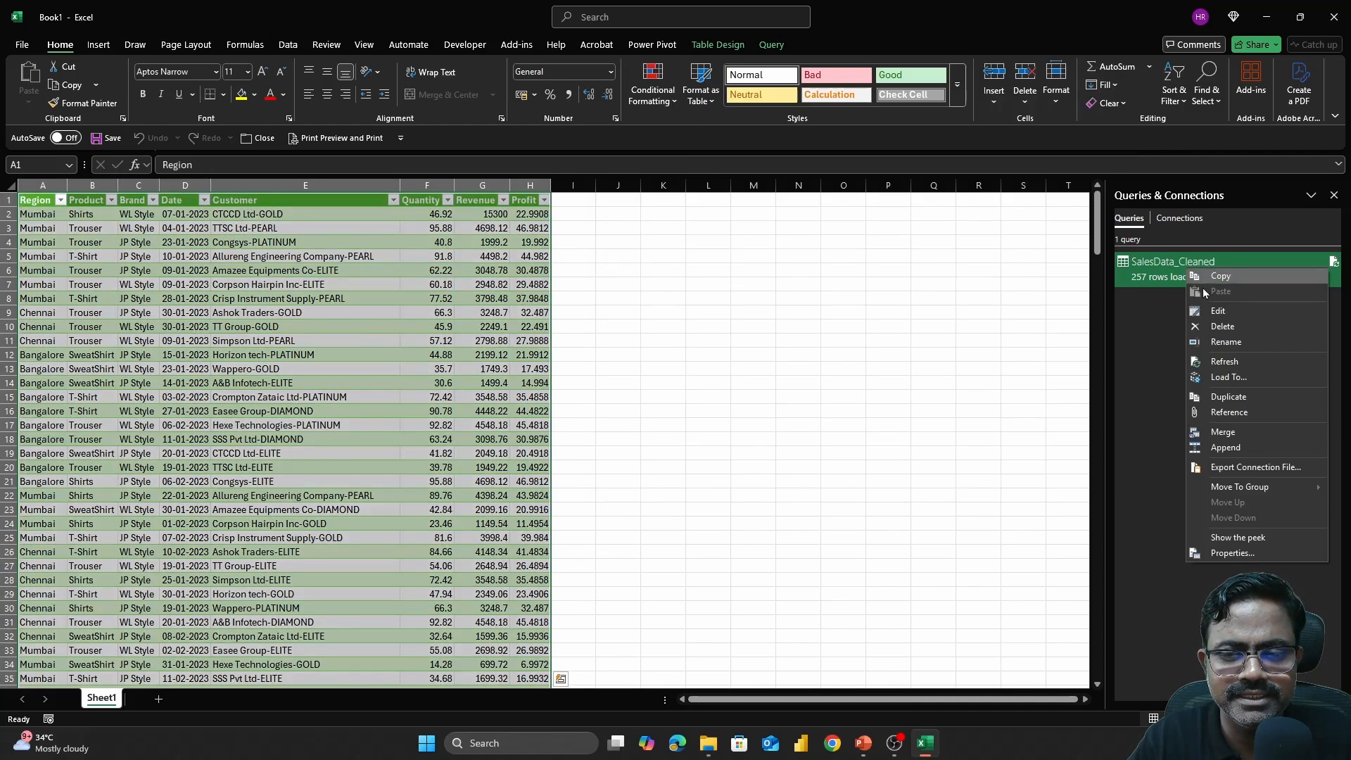
left_click(1233, 315)
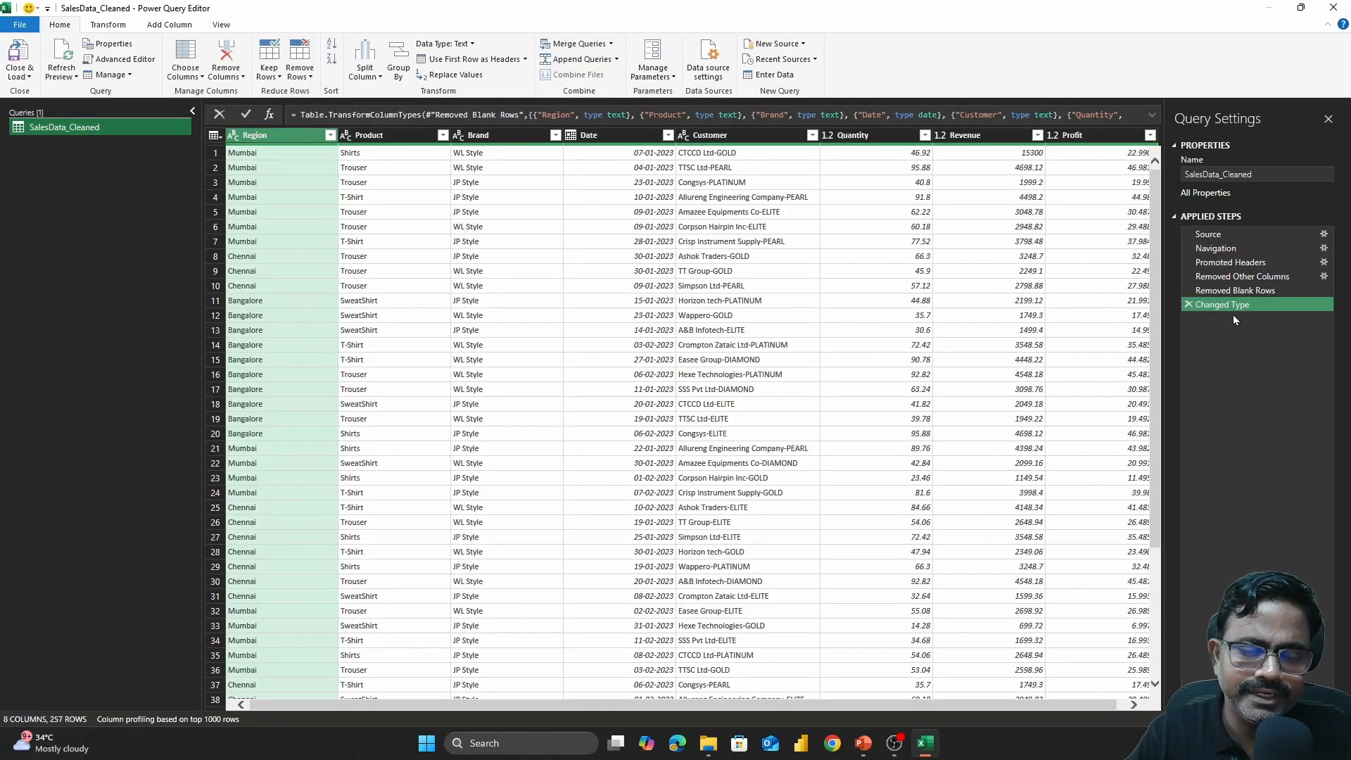
Change the file of the query's Source step to Module 2.xlsx in the My Data folder
left_click(1215, 238)
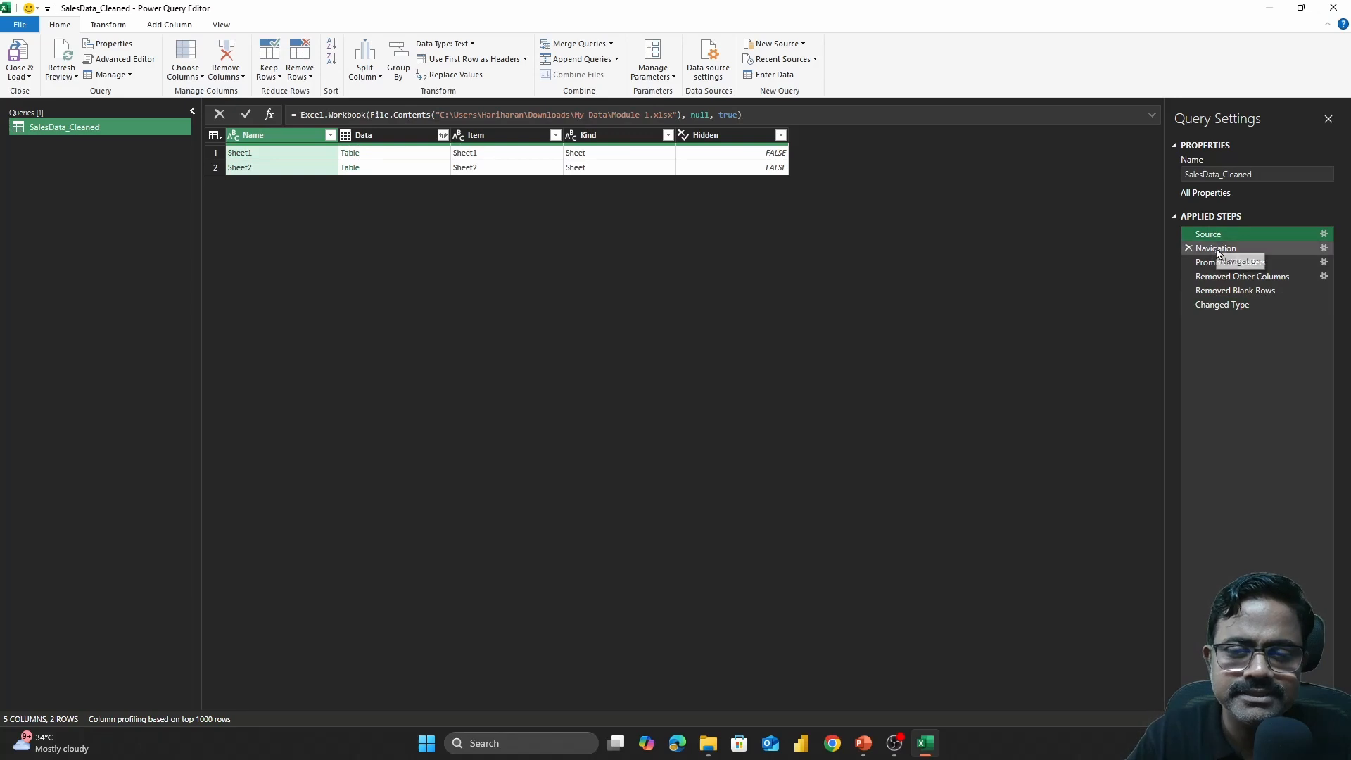
left_click(1325, 235)
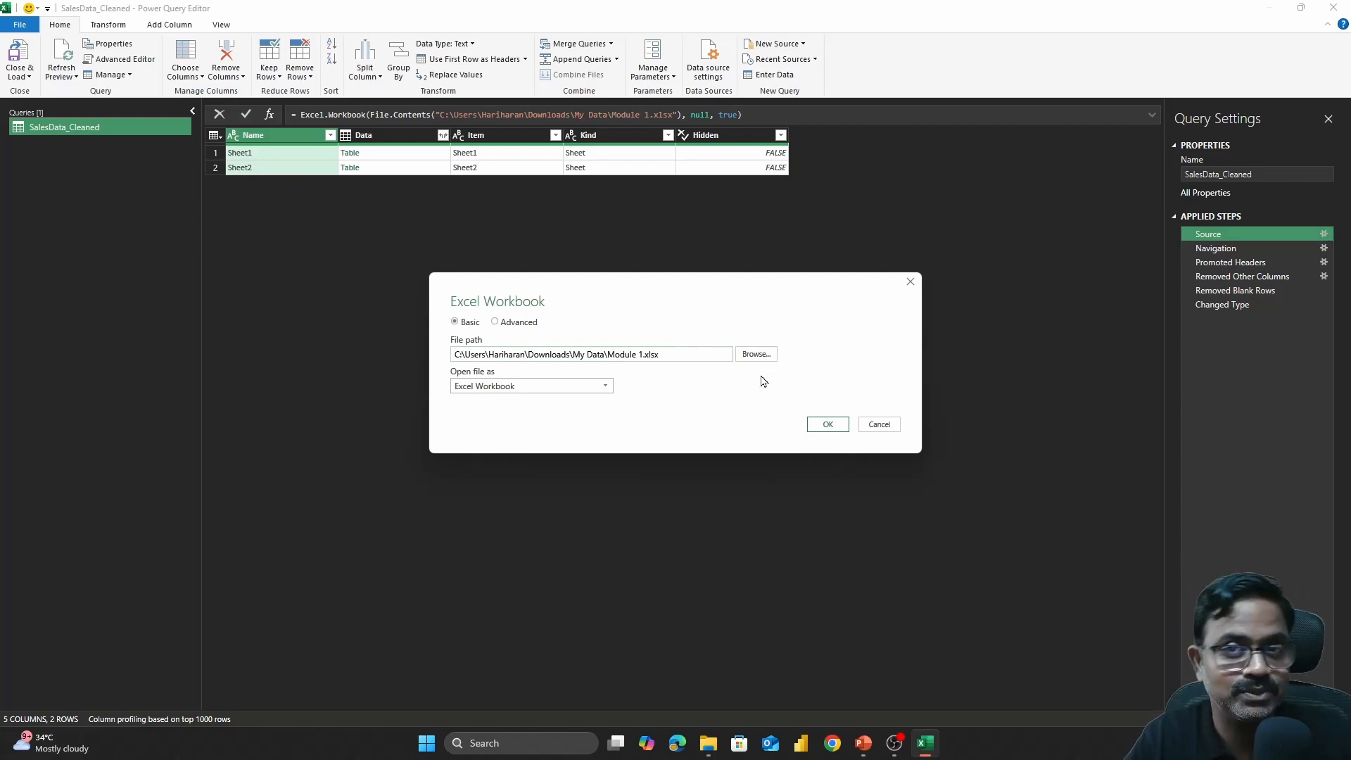
left_click(758, 354)
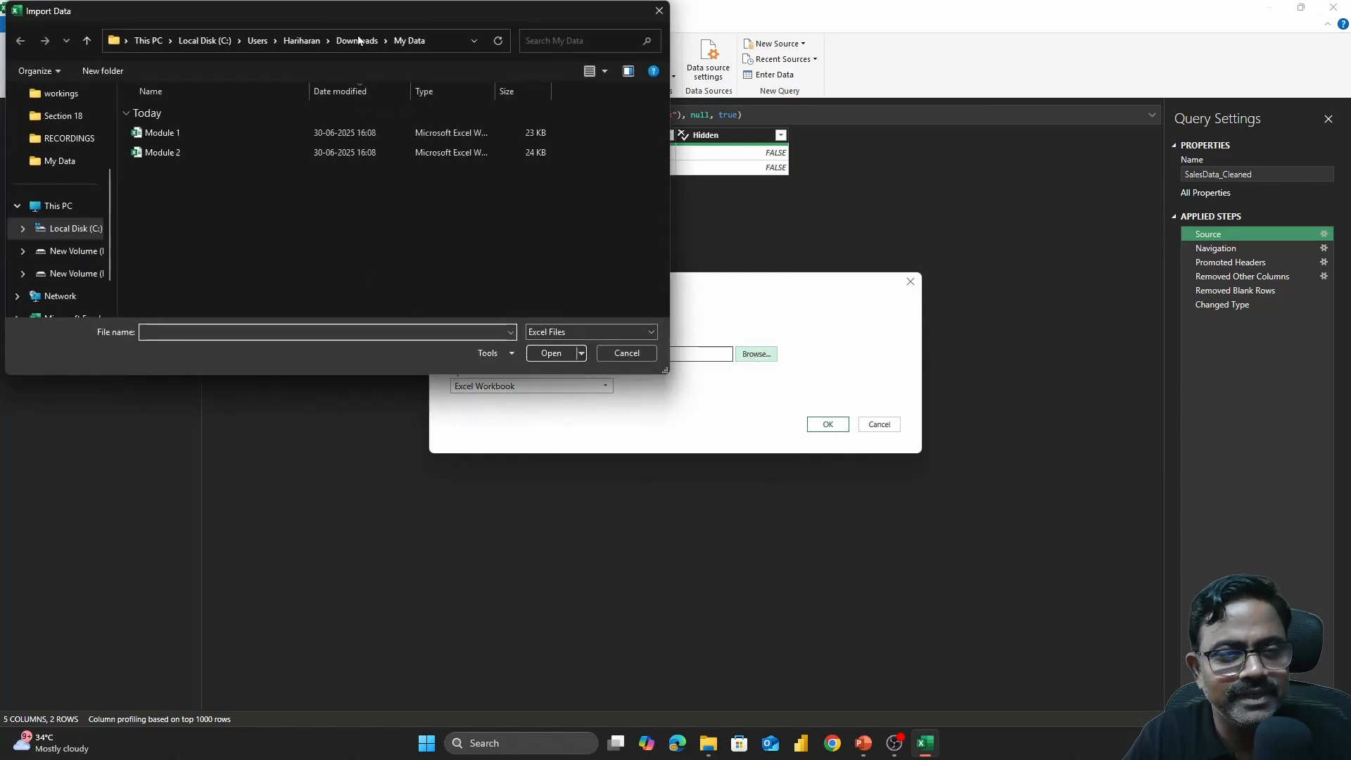
left_click_drag(376, 12, 532, 92)
left_click(314, 238)
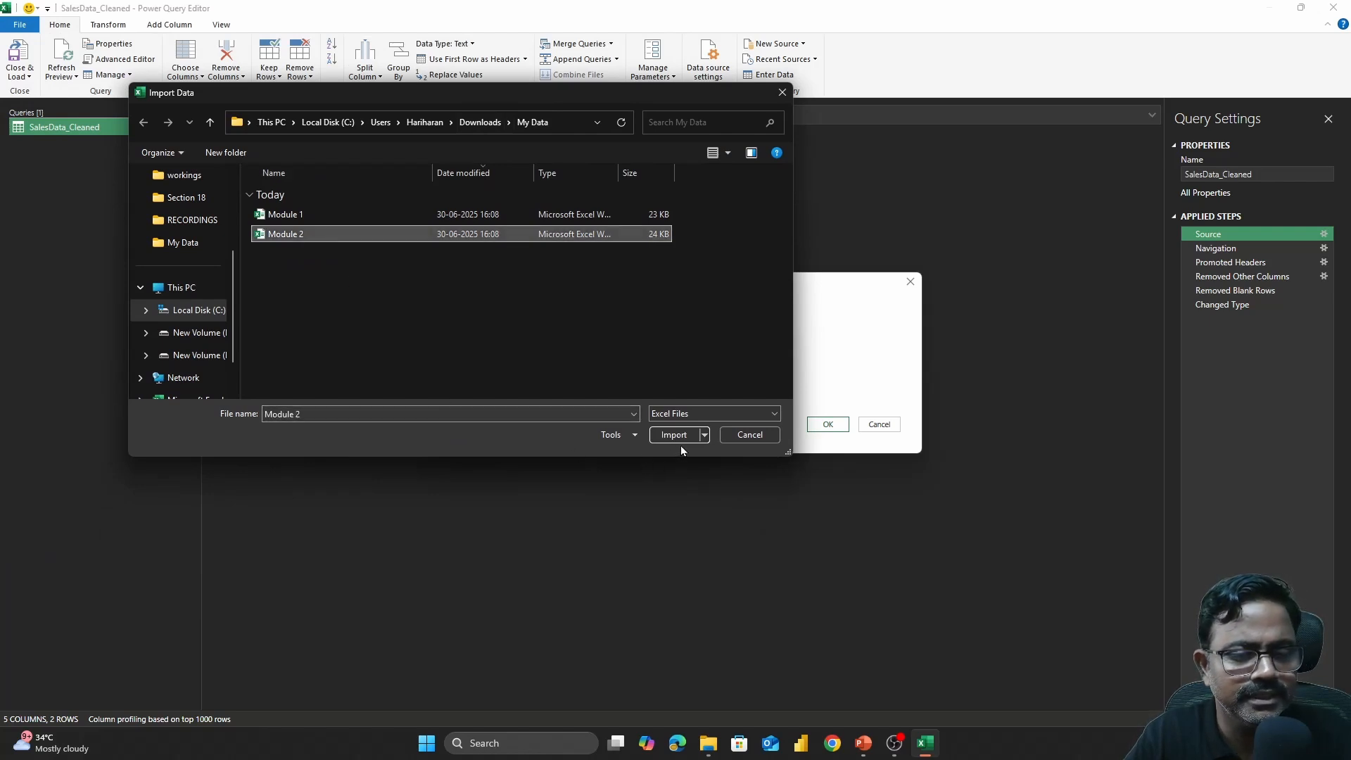
left_click(683, 438)
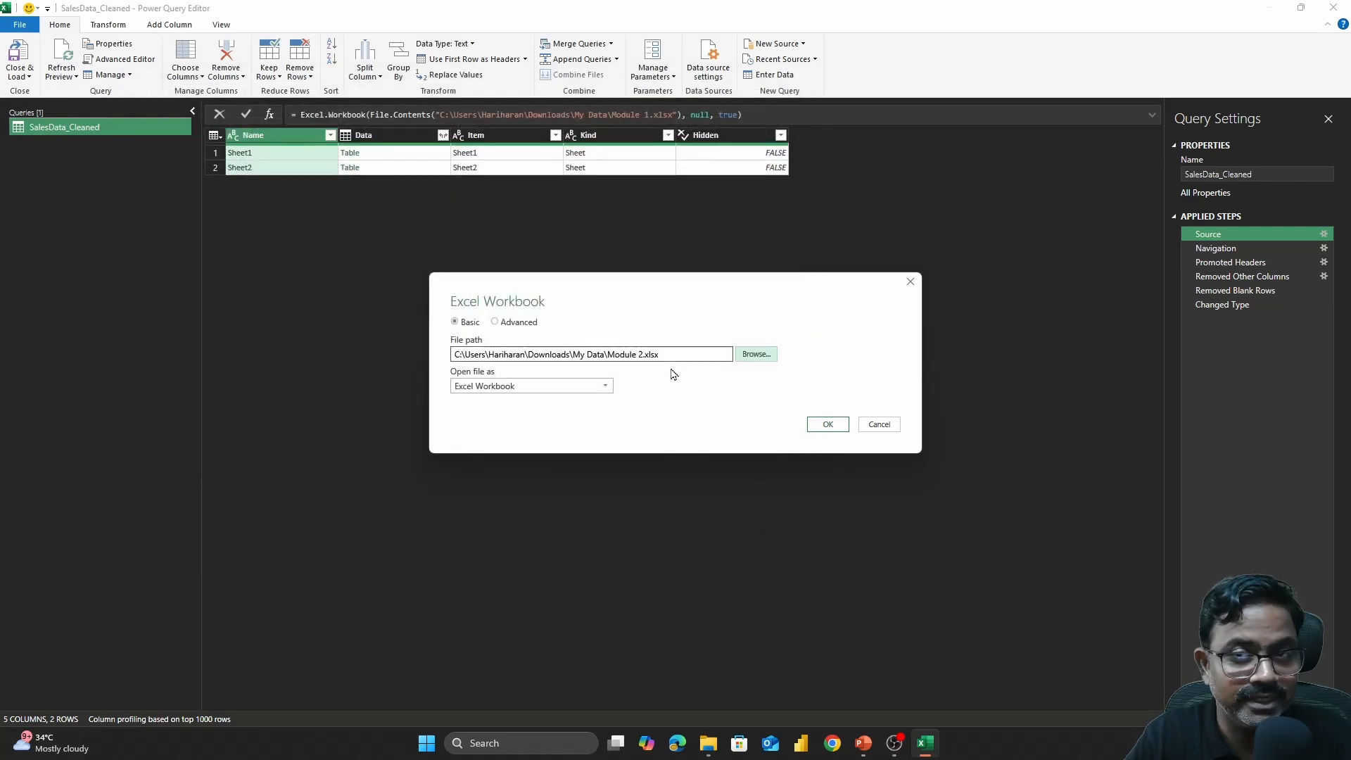
left_click(828, 425)
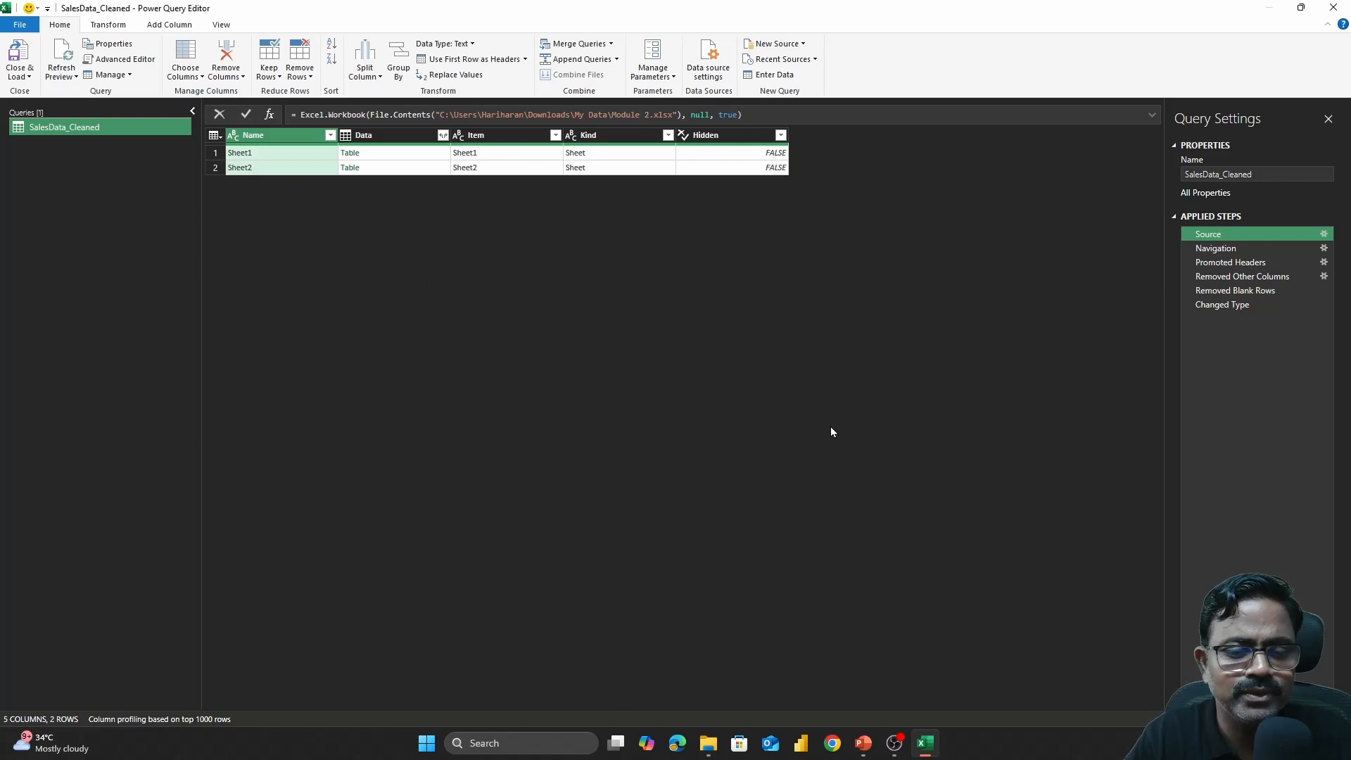
Review the result of the Changed Type step with the new source and check the Quantity column's data type
left_click(1229, 307)
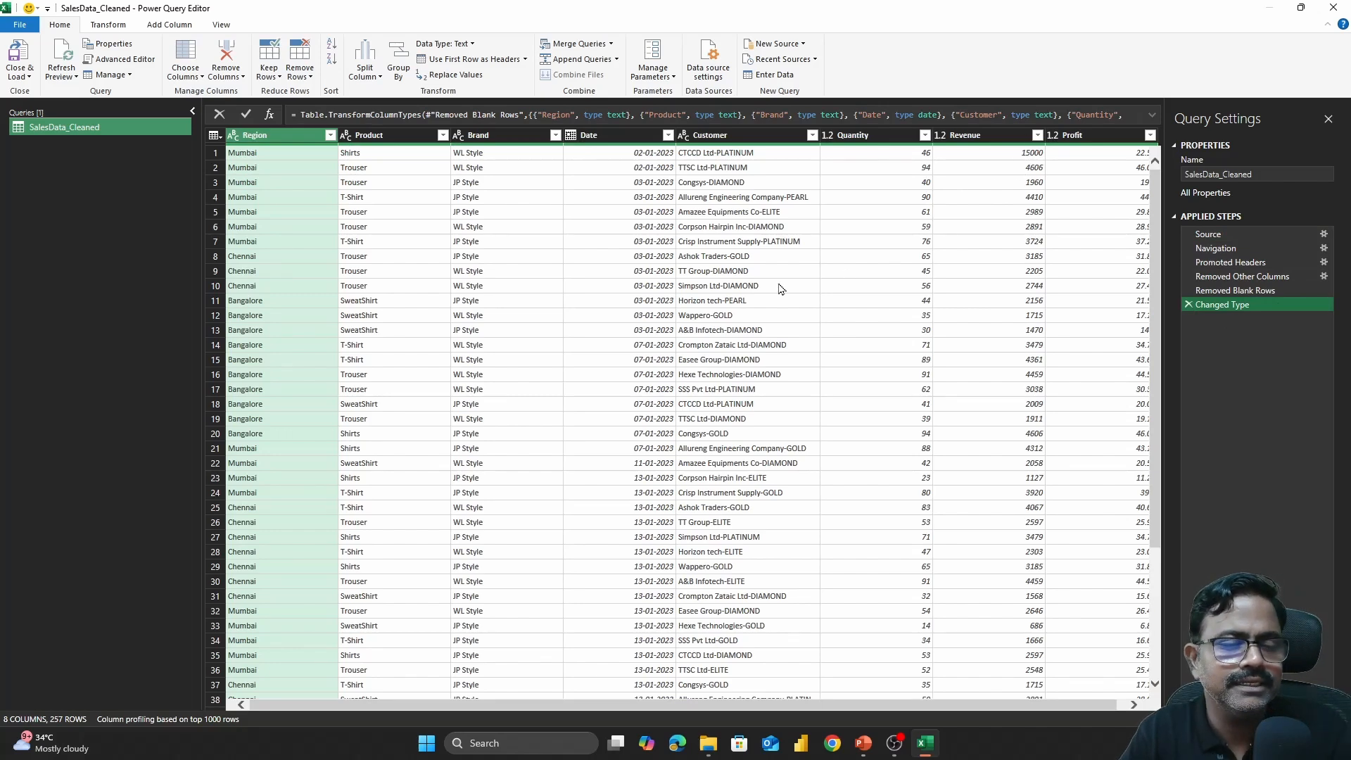
key("alt+Tab")
key("alt+Tab")
key("alt+Tab")
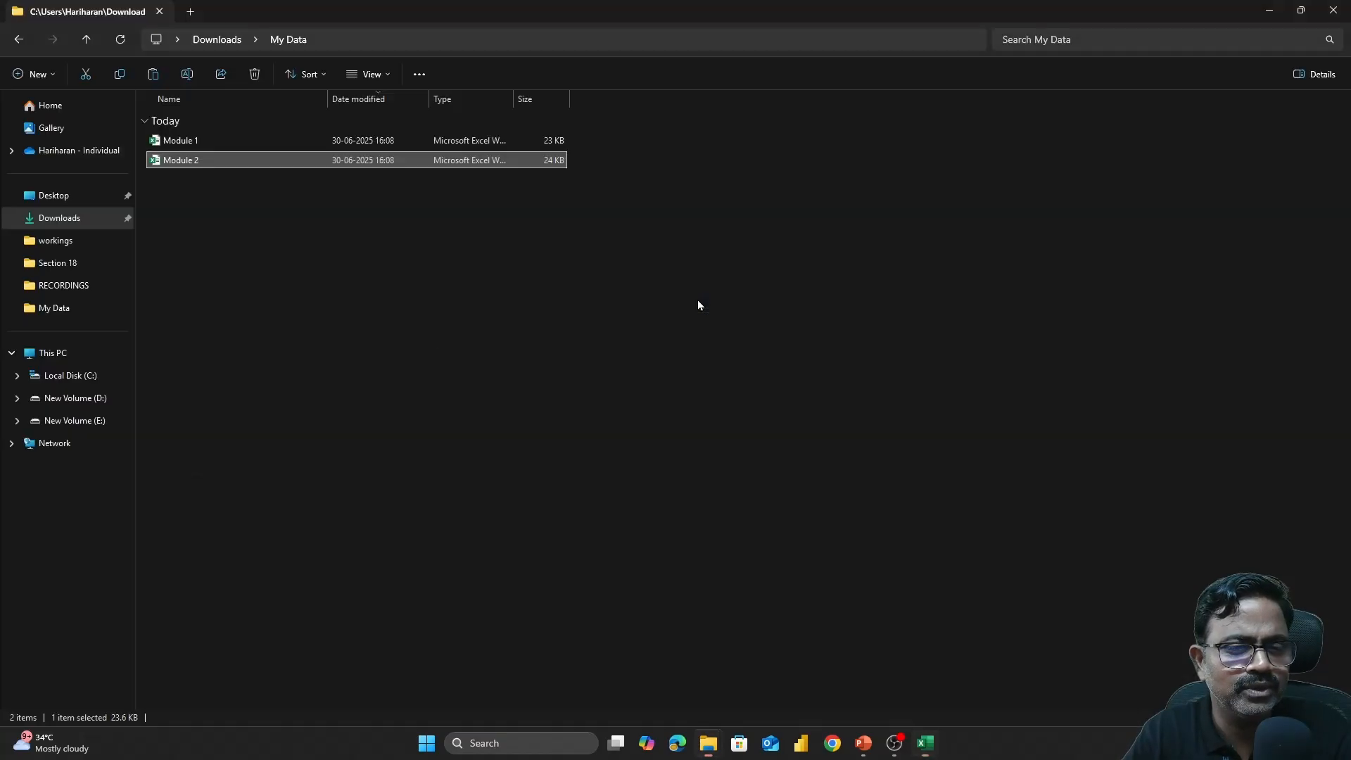
key("alt+Tab")
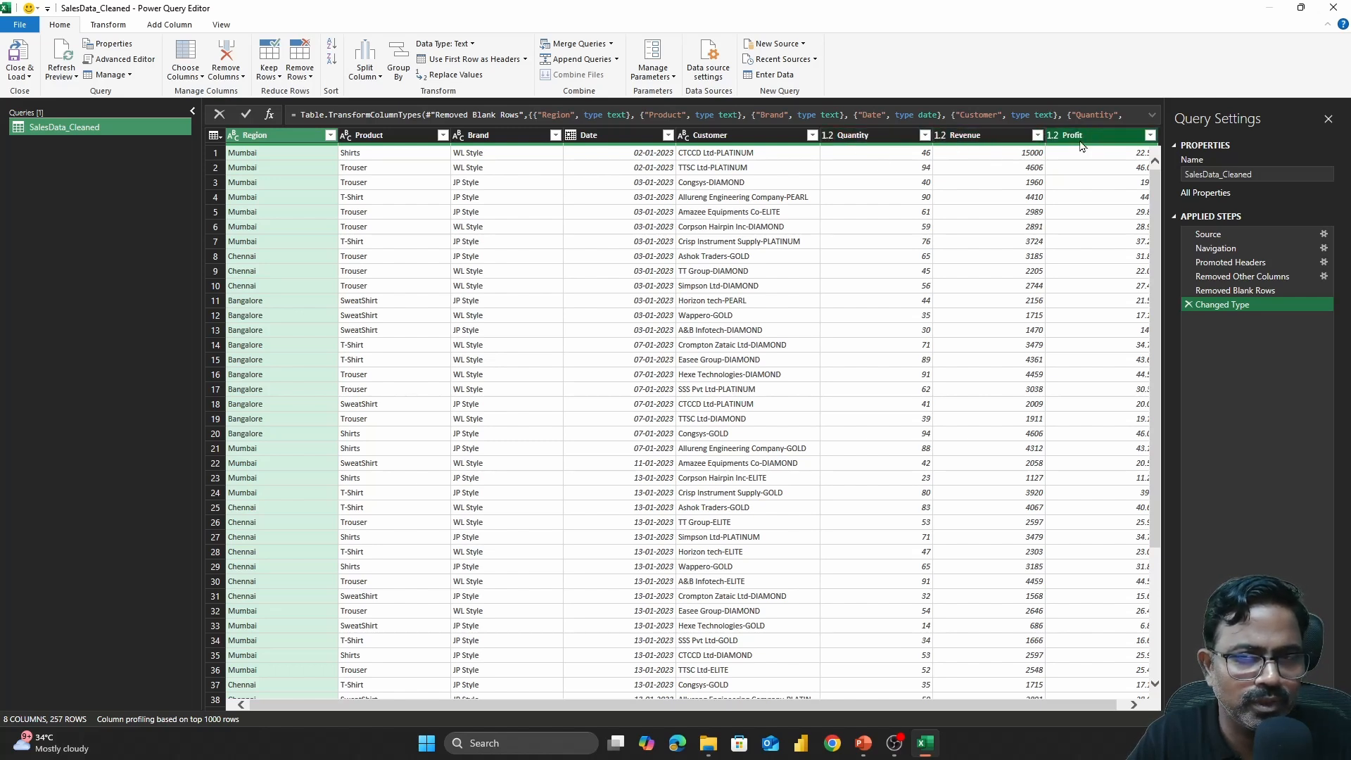
left_click(832, 140)
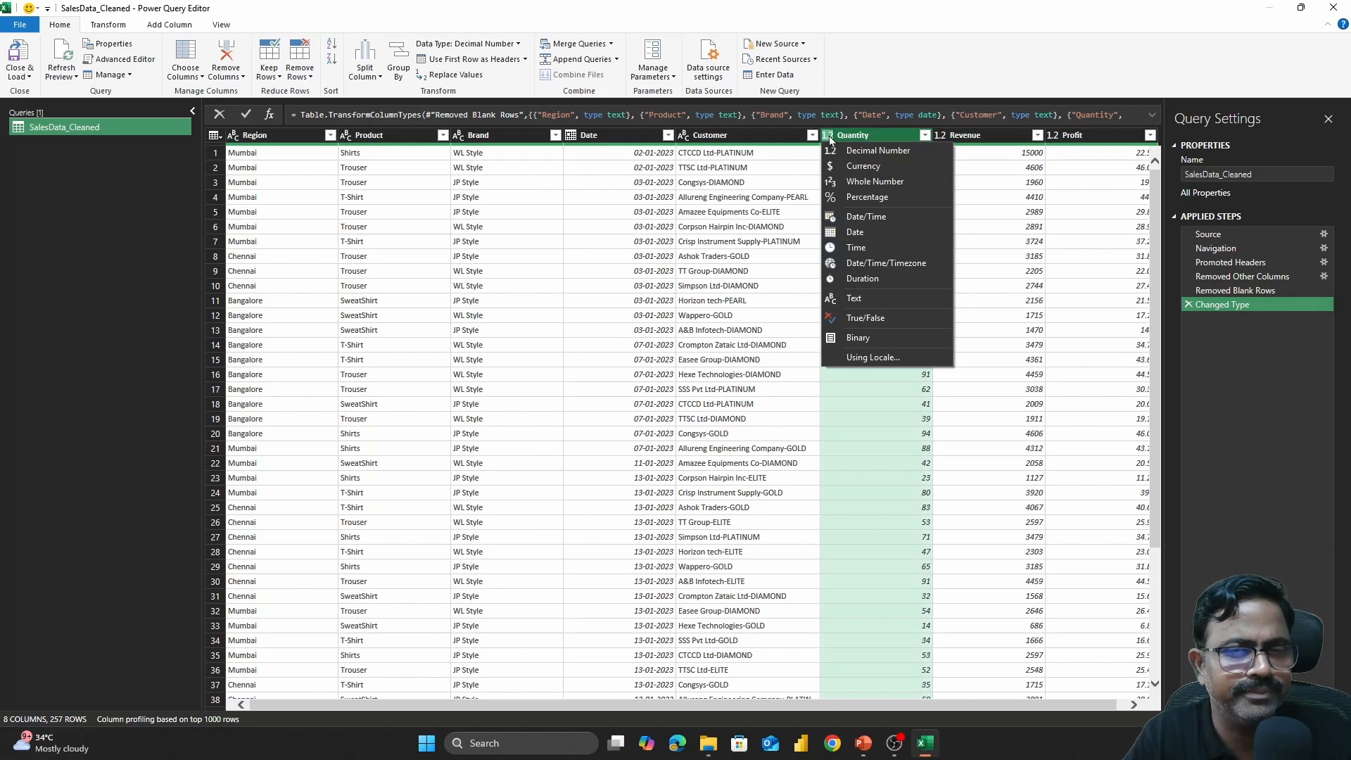
left_click(832, 140)
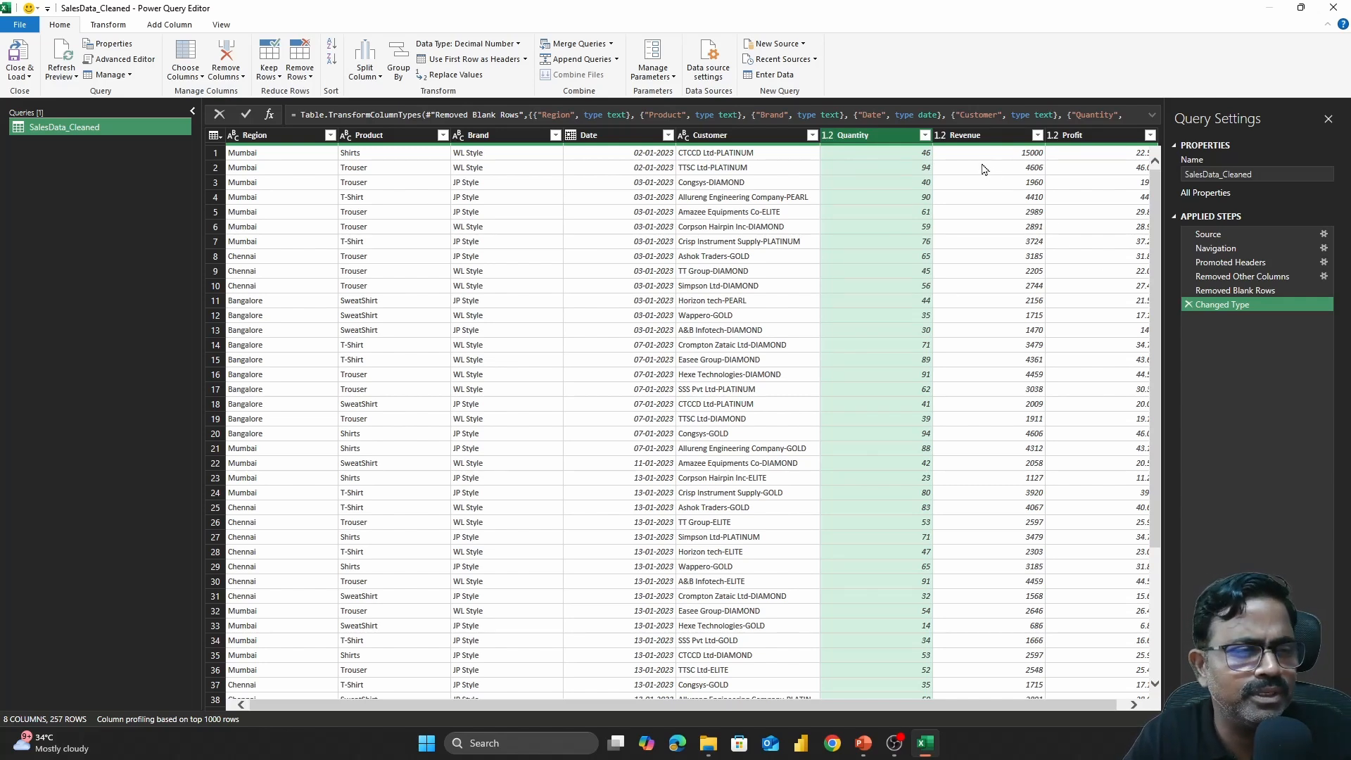
Close and load the query to update the worksheet table with the Module 2 data
left_click(30, 80)
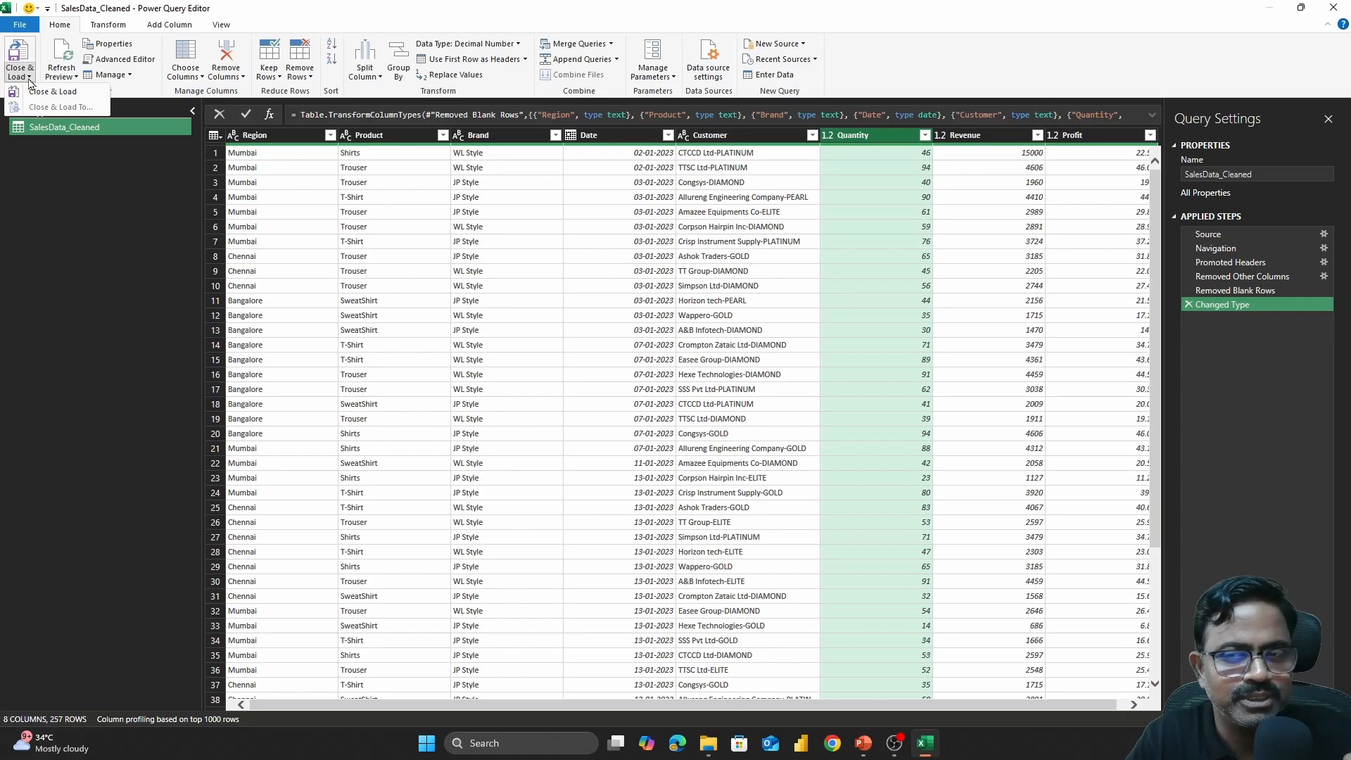
left_click(56, 97)
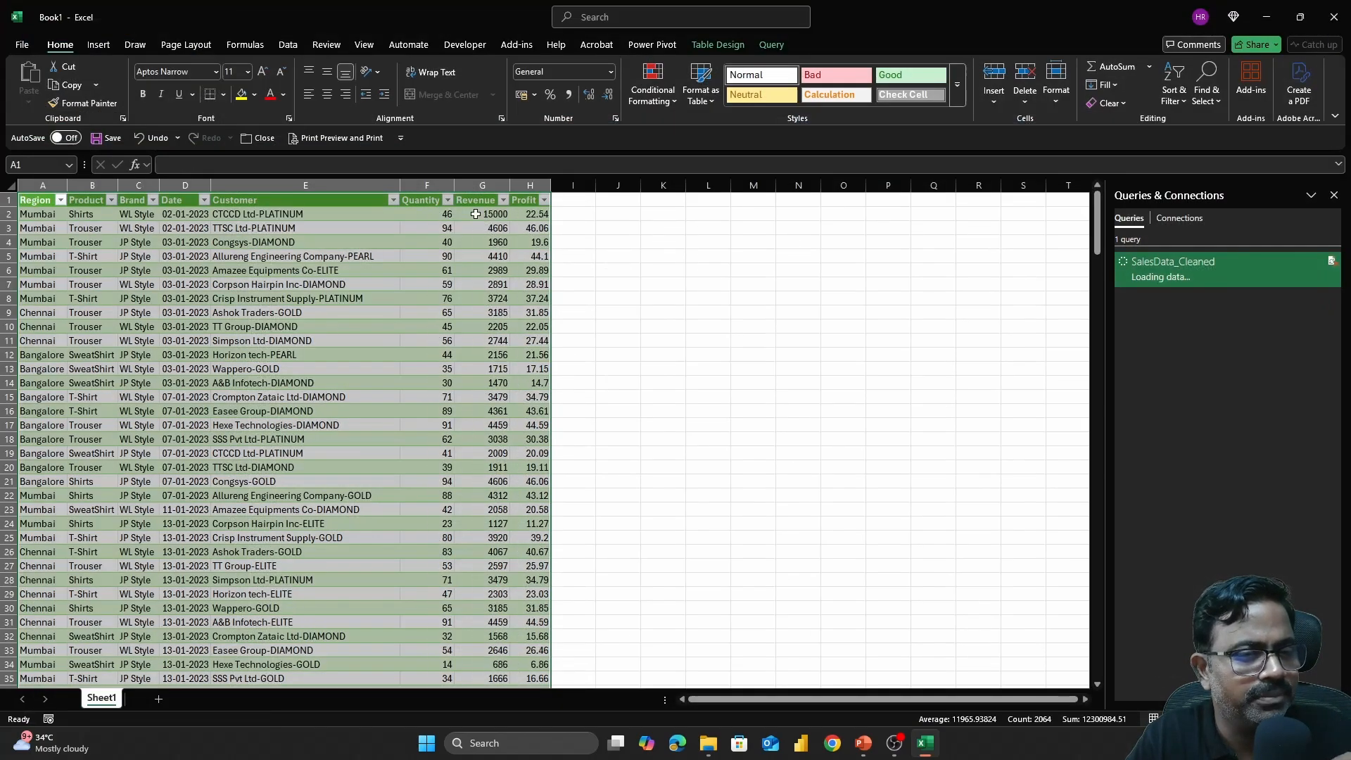
left_click(389, 244)
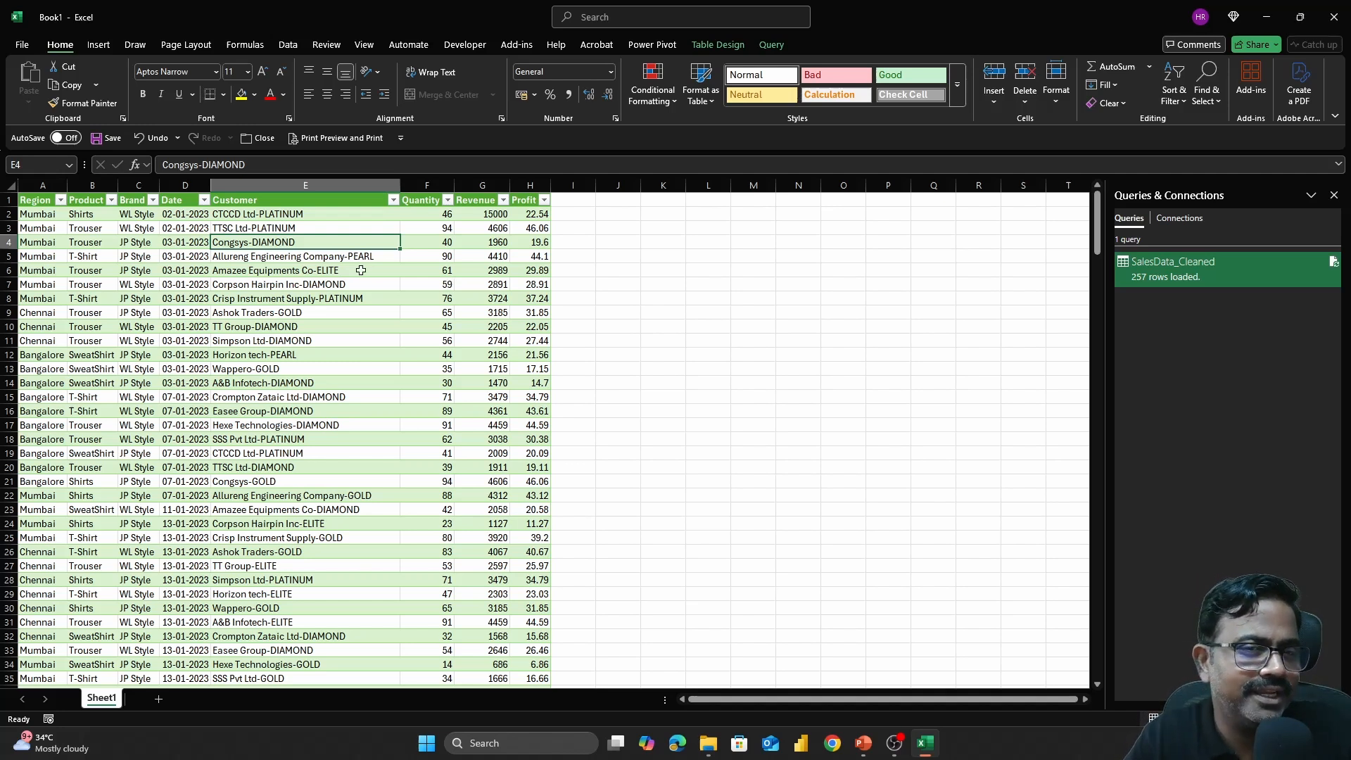
Open the data source settings for the queries in the current workbook
left_click(278, 45)
left_click(184, 134)
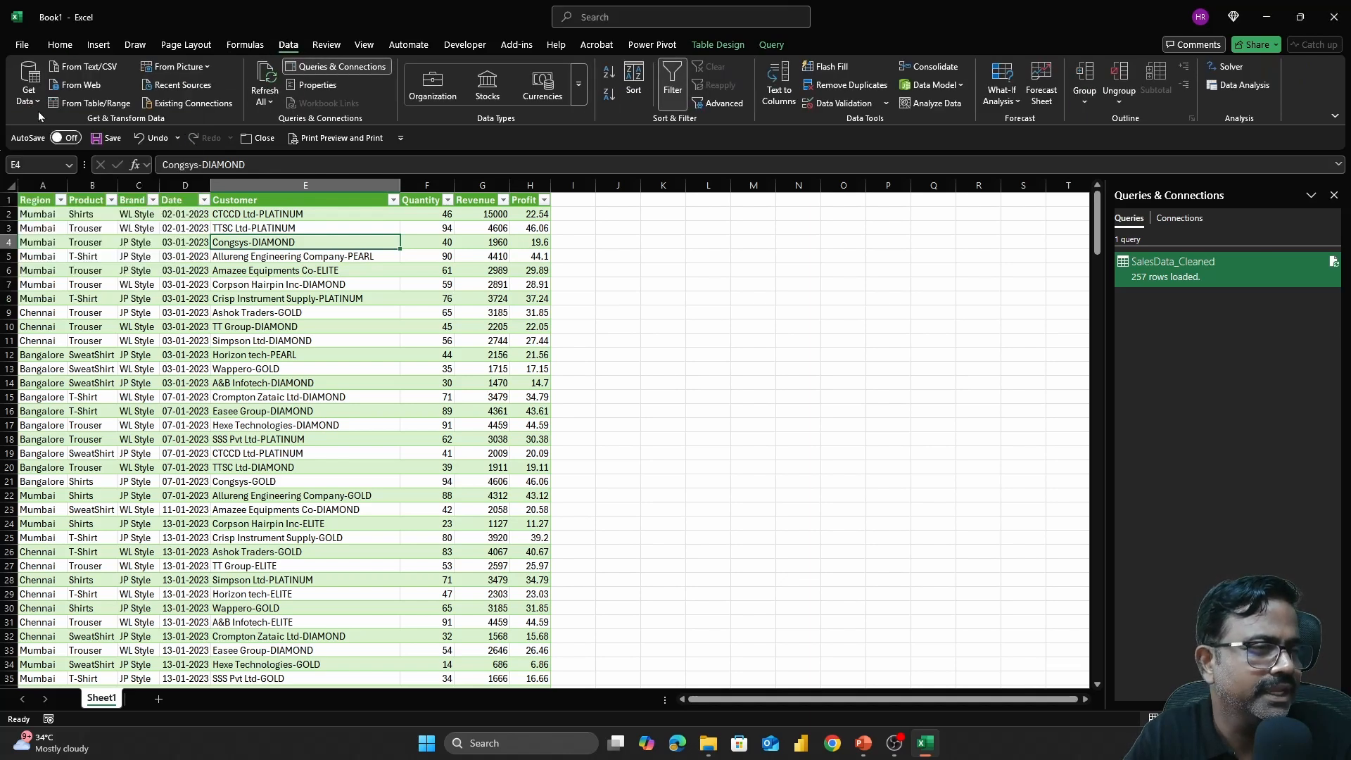
left_click(31, 91)
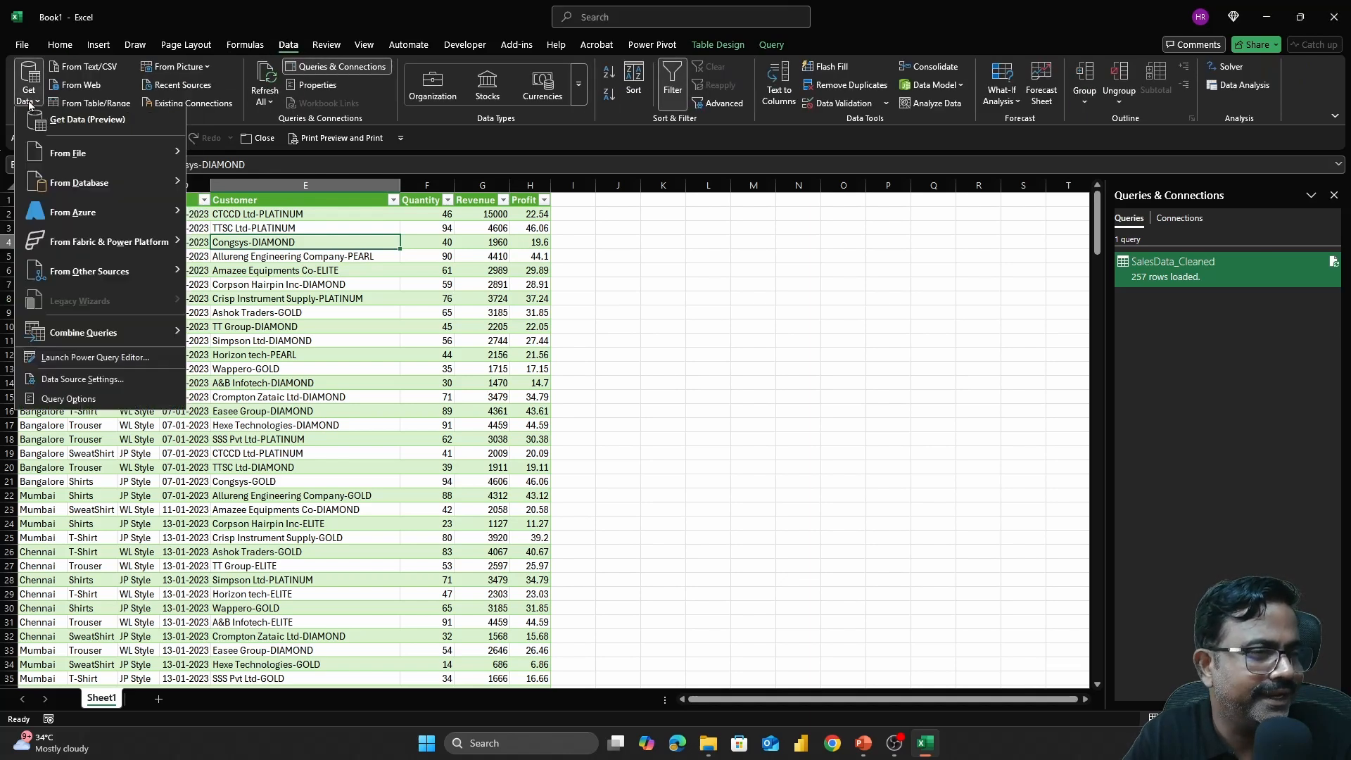
left_click(86, 382)
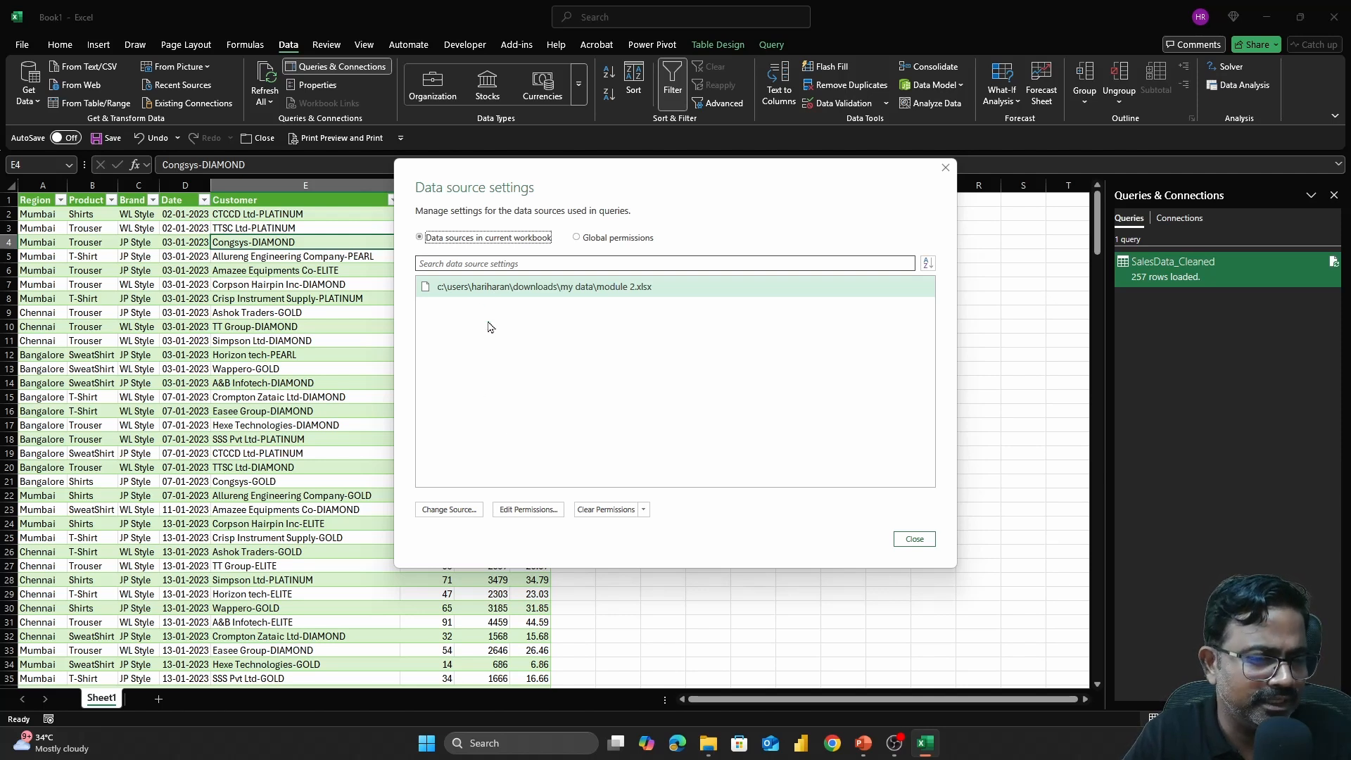
Change the source of the module 2.xlsx data source to the Module 1 workbook in the My Data folder and close the settings
left_click(552, 292)
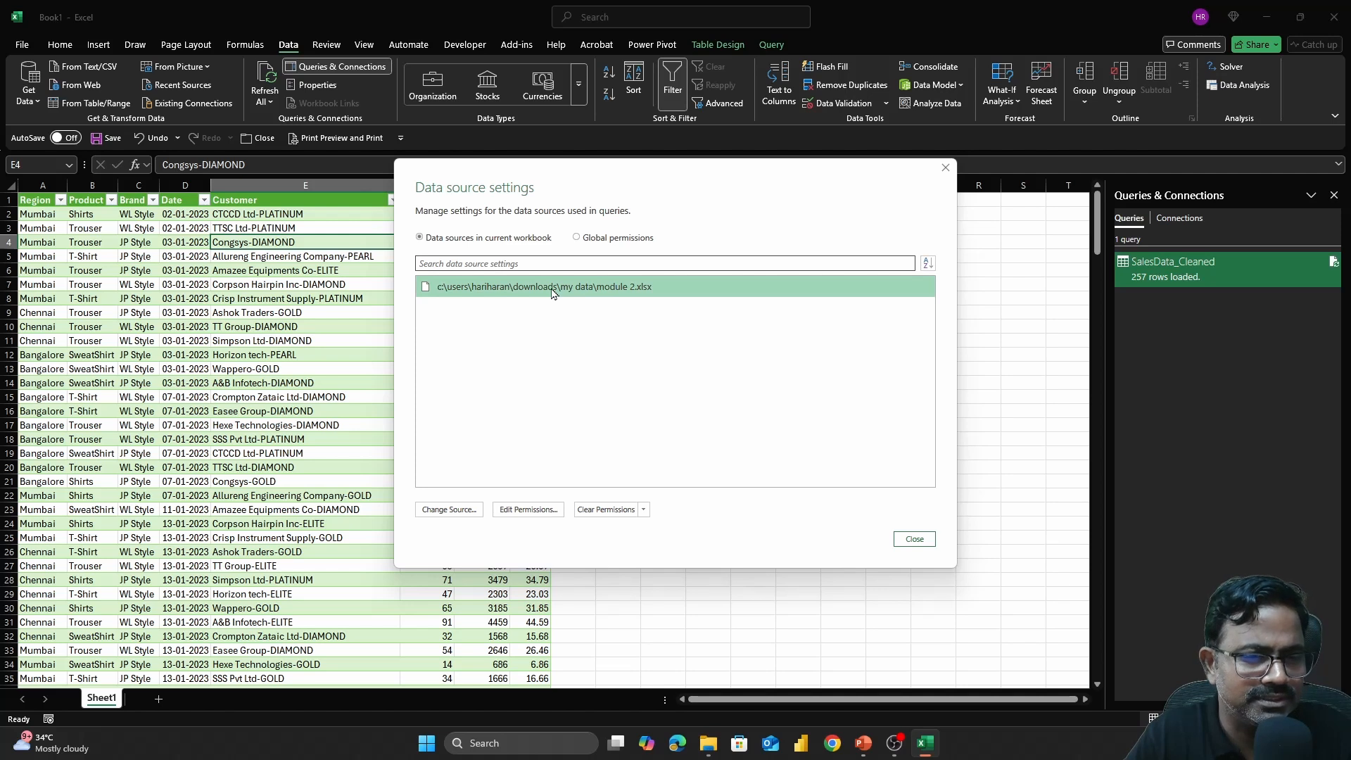
left_click(448, 510)
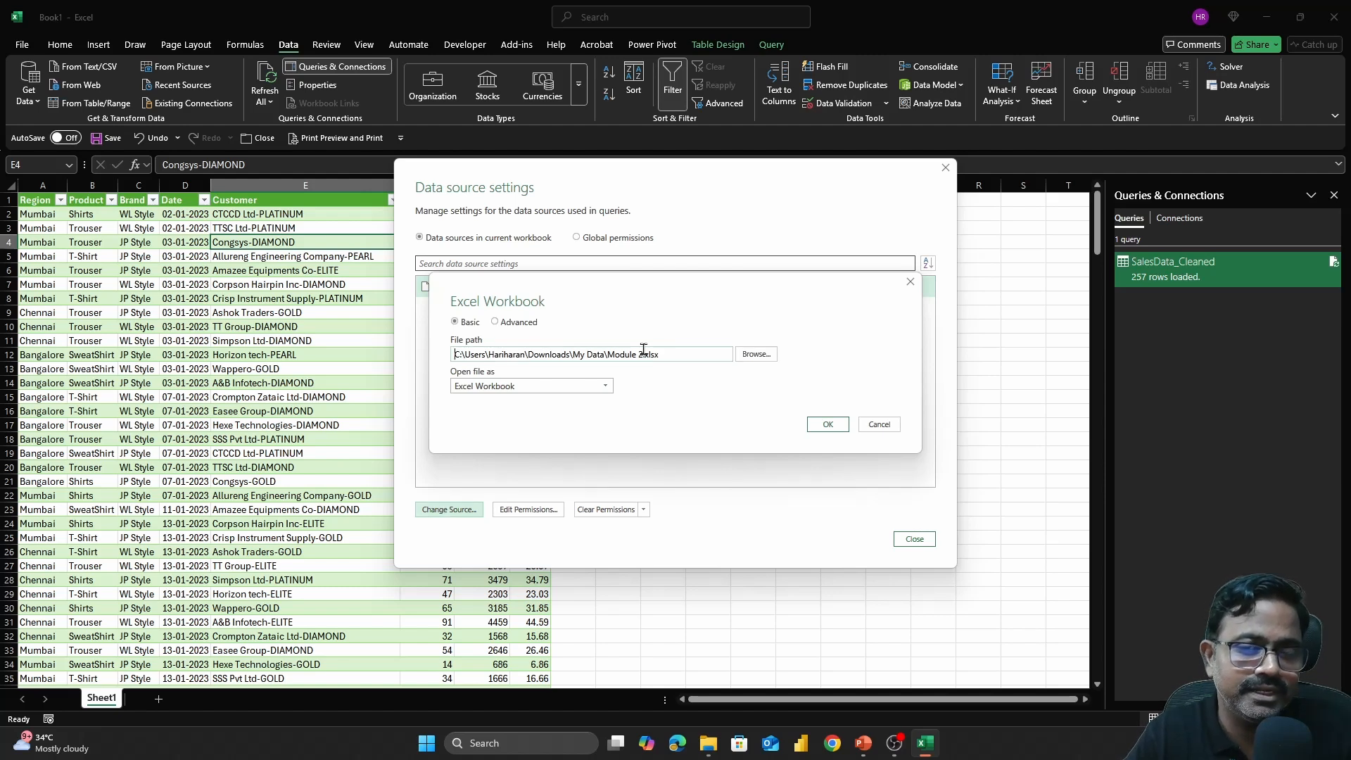
left_click(740, 357)
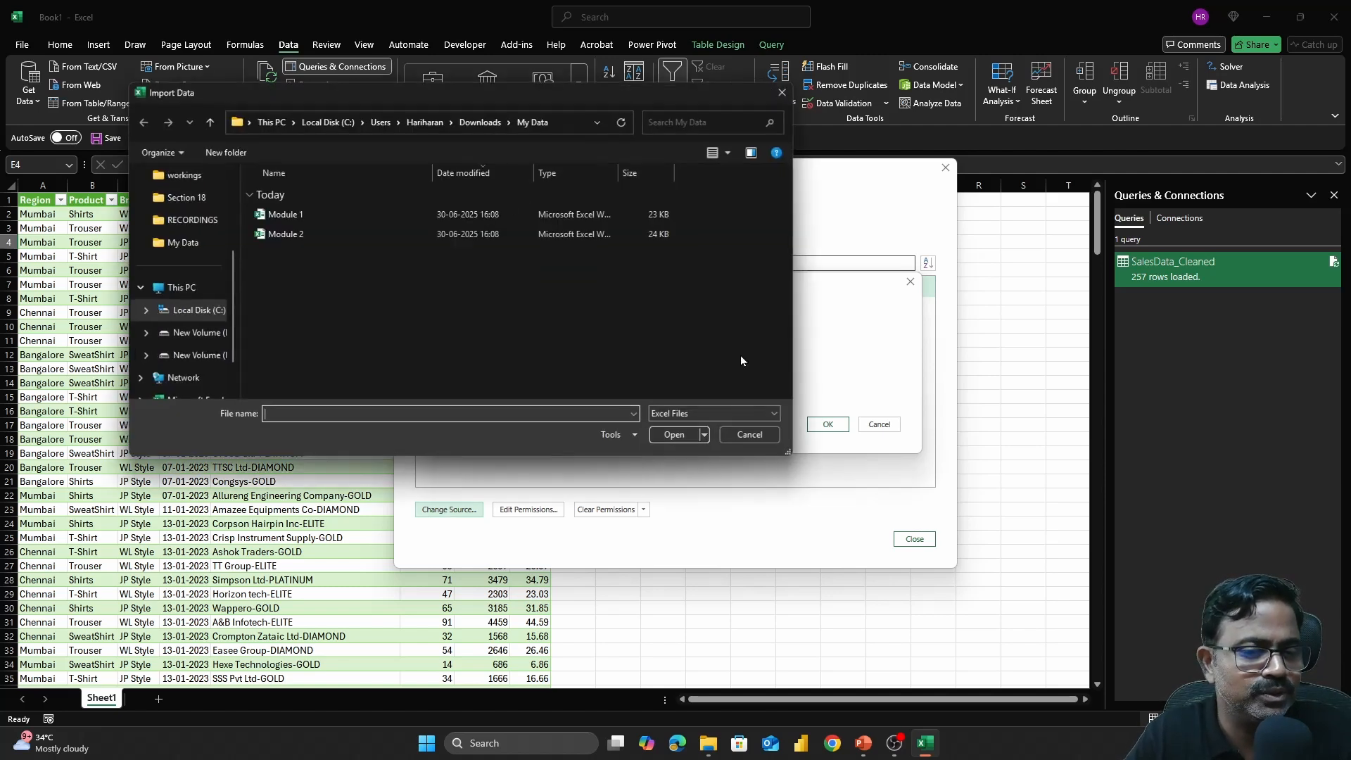
left_click(297, 218)
left_click(676, 434)
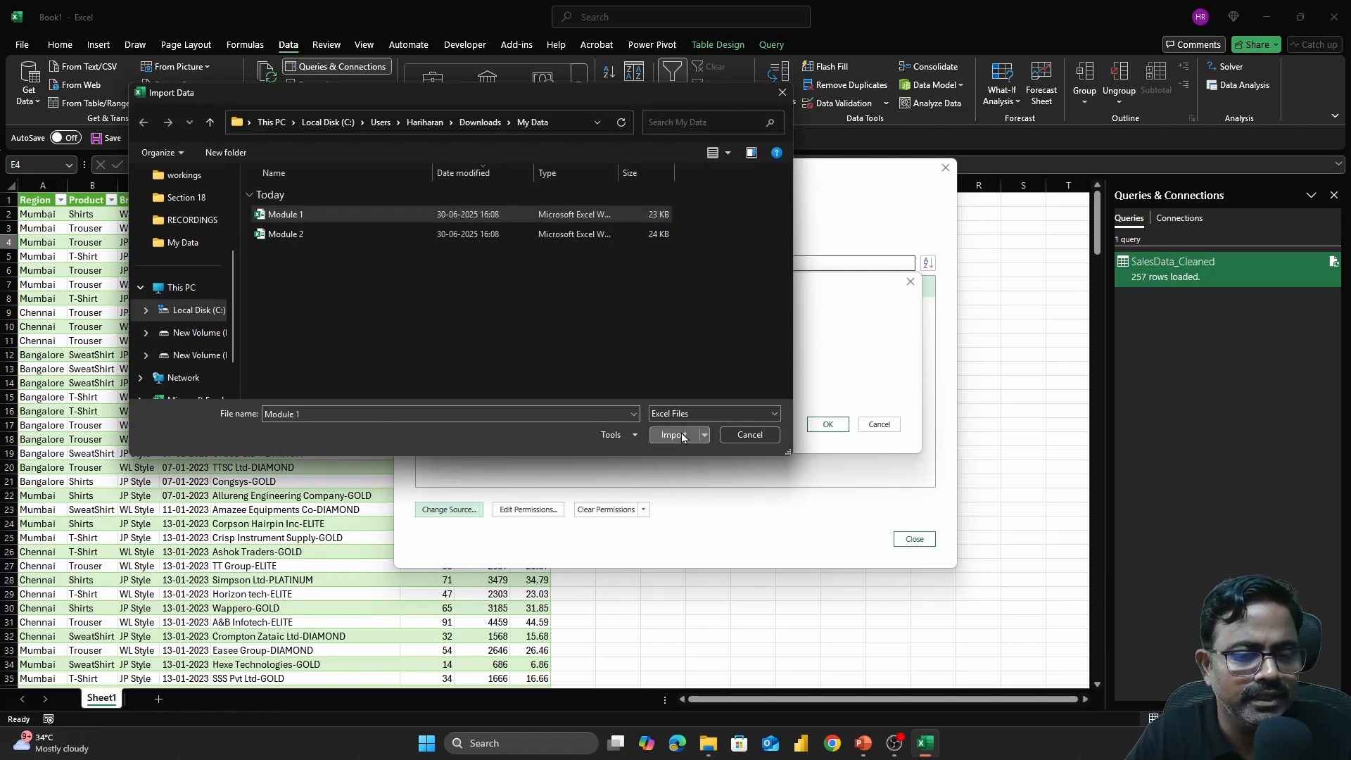
left_click(825, 425)
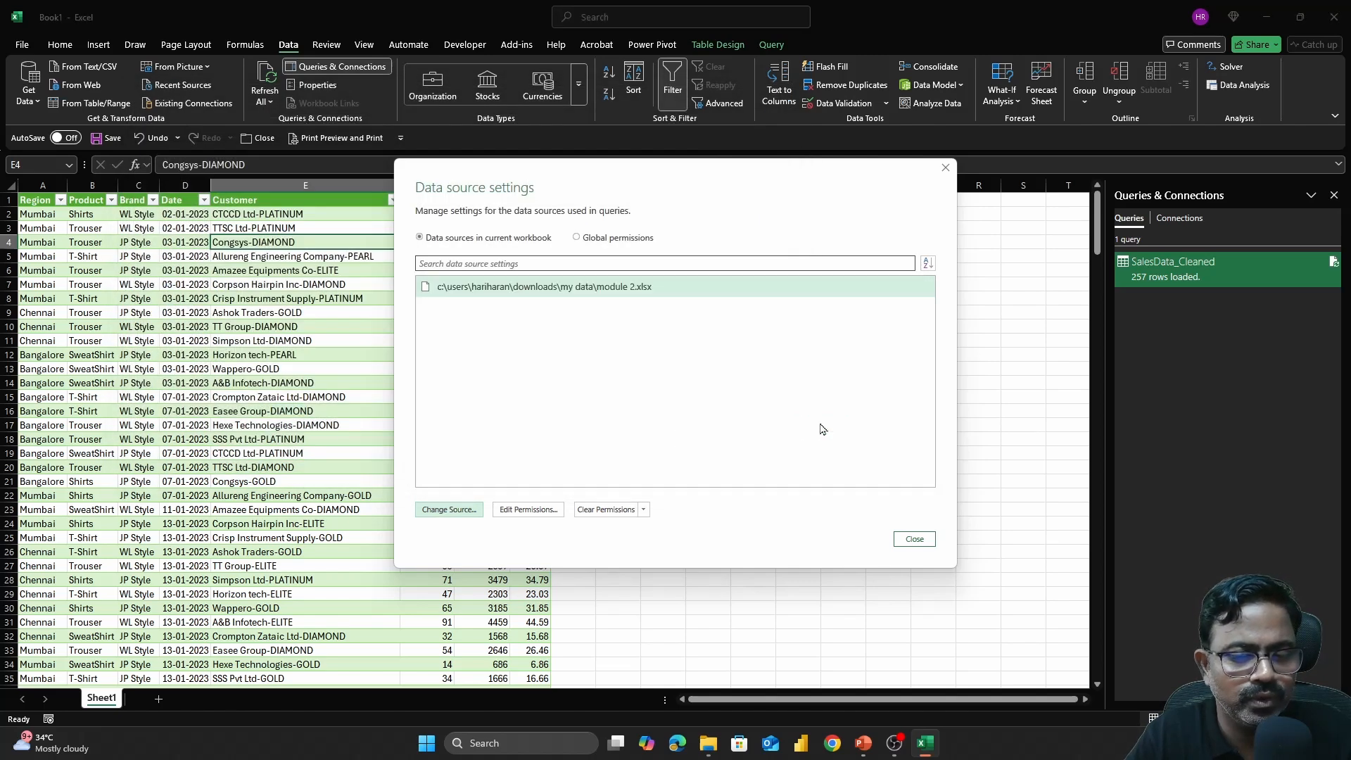
left_click(915, 540)
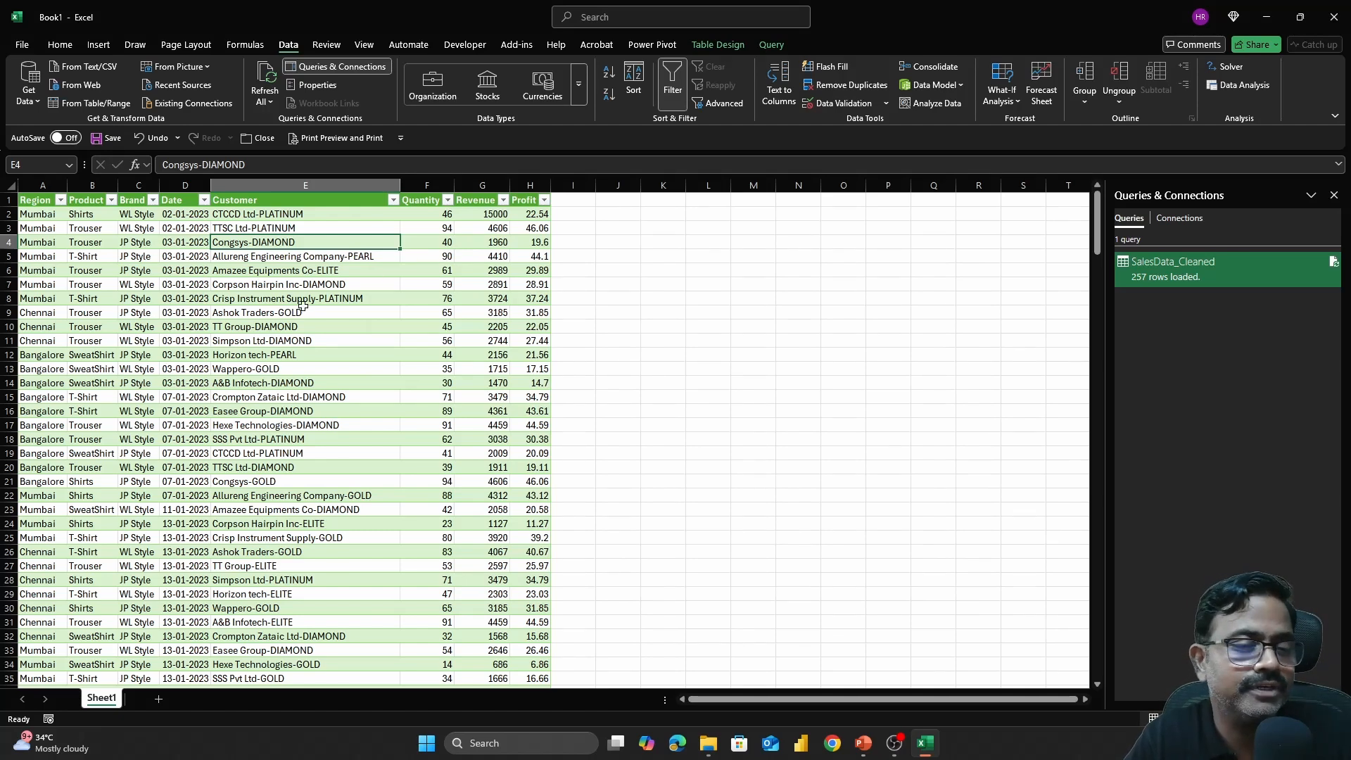
Refresh the loaded sales table on Sheet1 so it pulls its data from the changed source
right_click(266, 242)
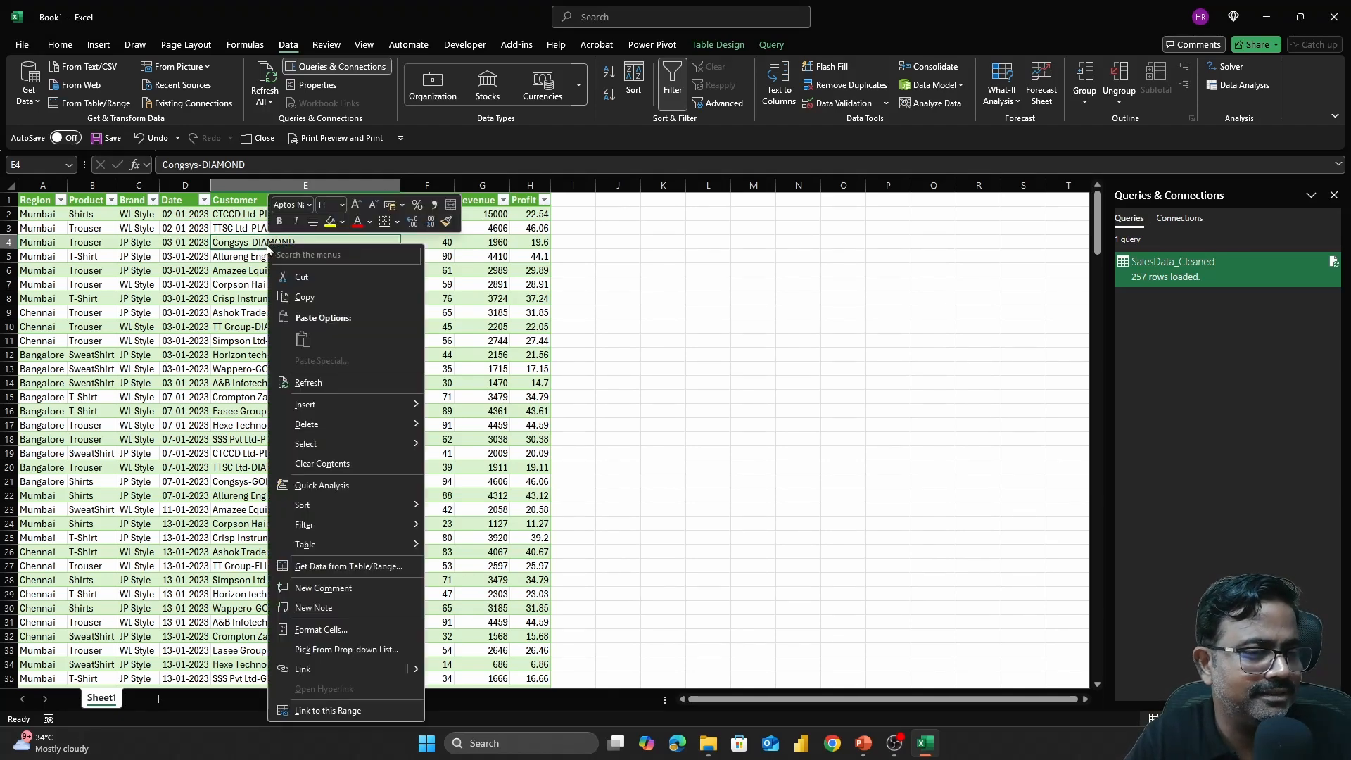
left_click(337, 383)
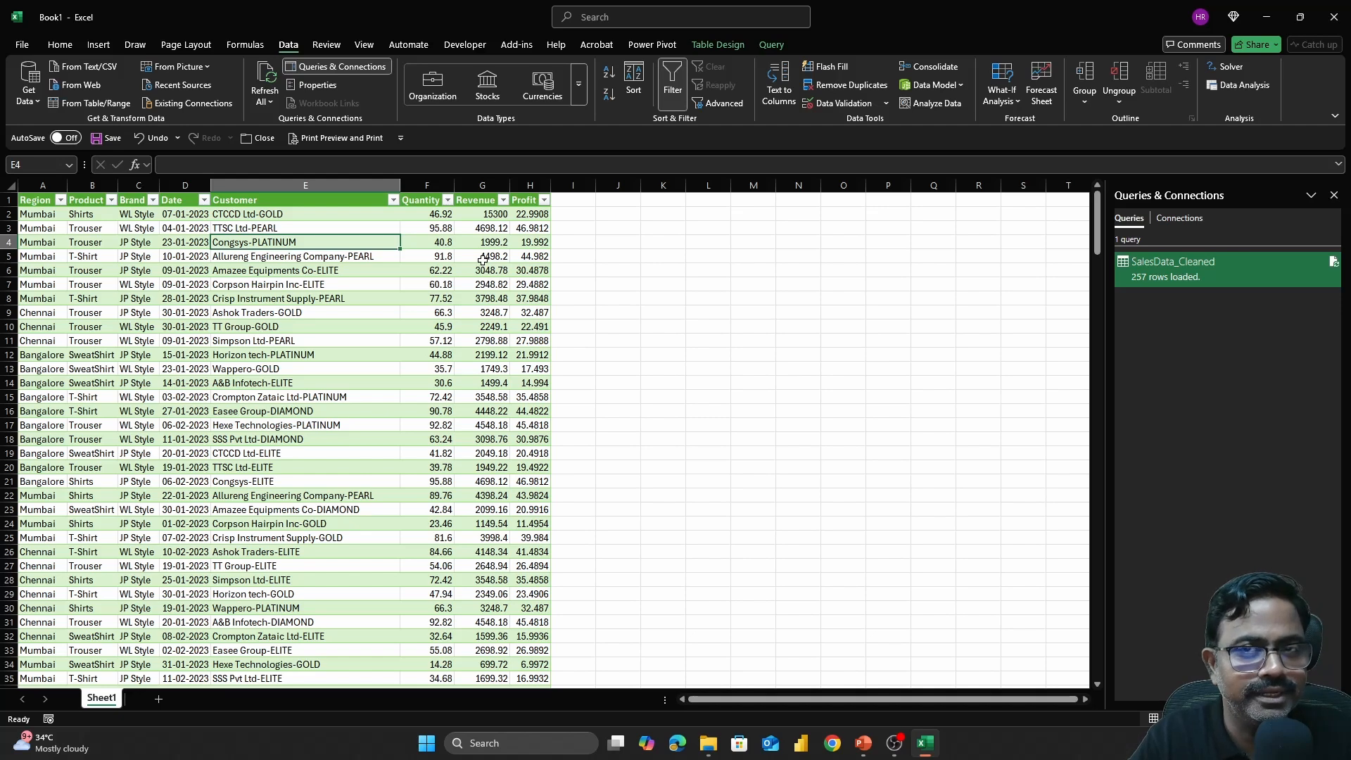
right_click(301, 302)
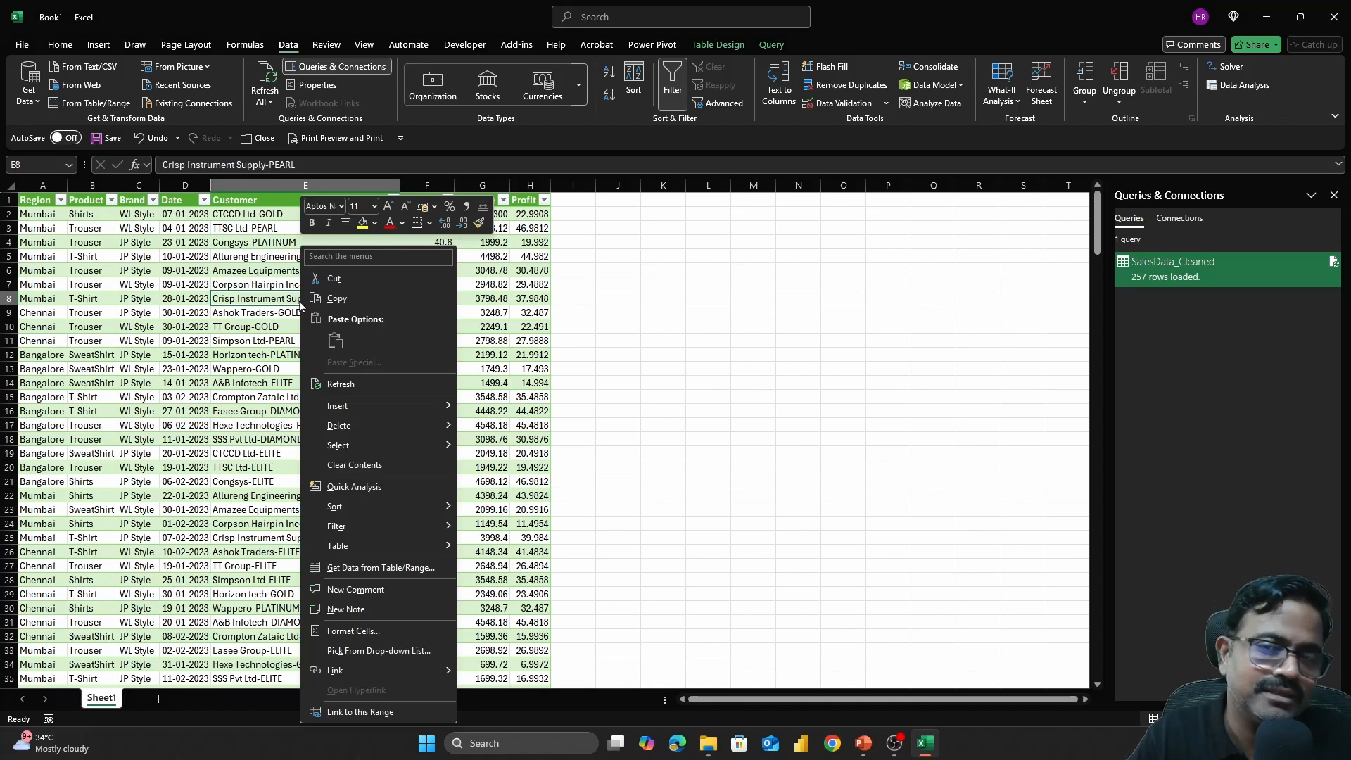
left_click(226, 263)
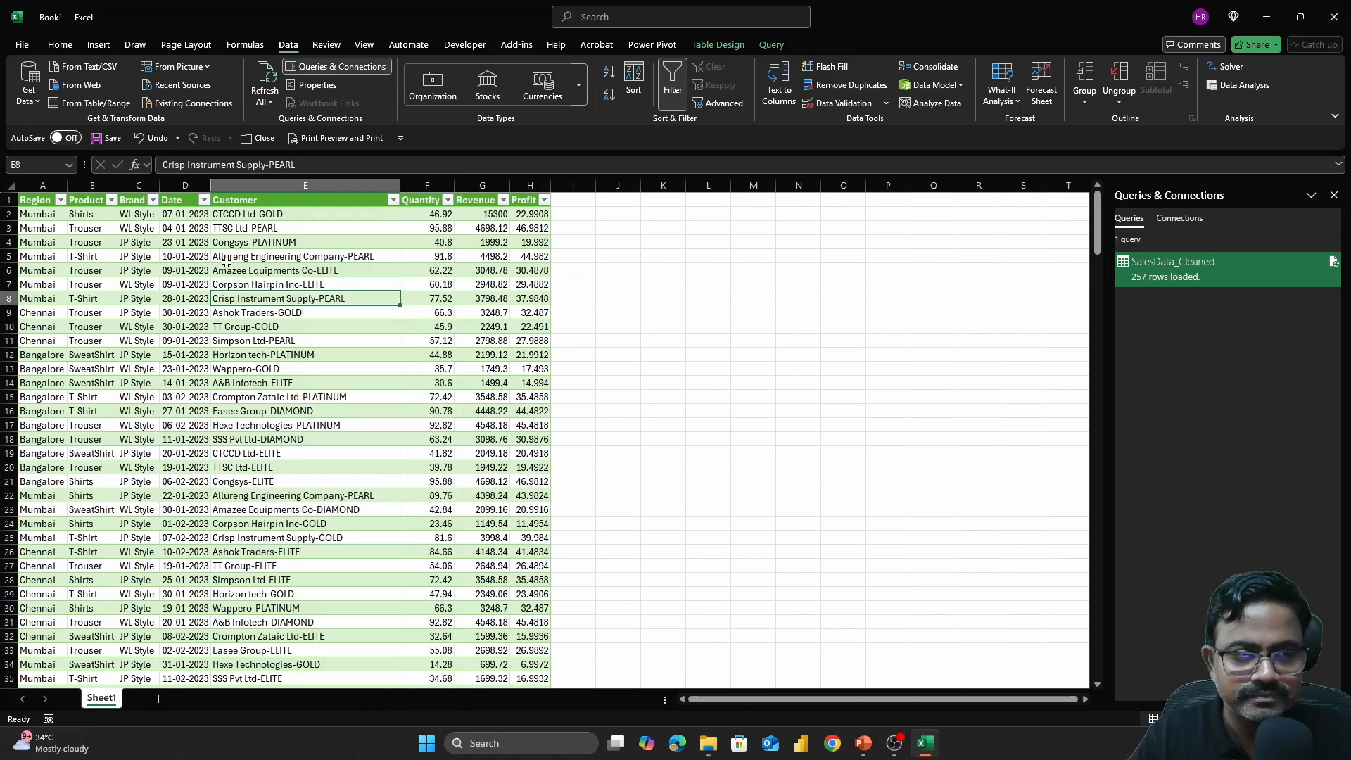